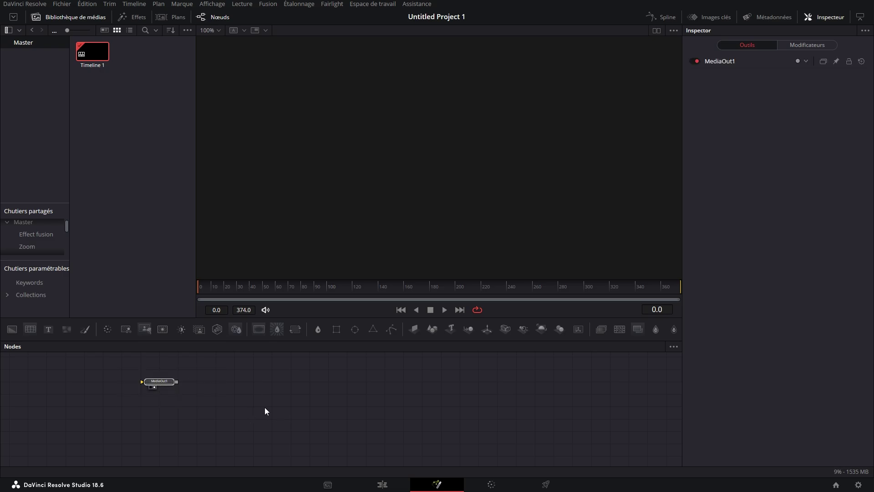
# Delete the MediaOut1 node and add a fully transparent Background node with Alpha 0
pyautogui.press('Delete')
pyautogui.click(12, 329)
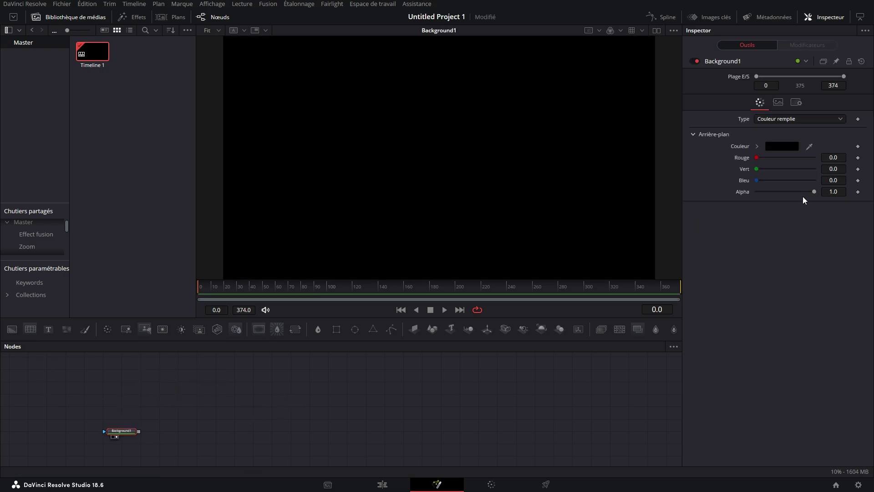
pyautogui.moveTo(813, 191); pyautogui.dragTo(166, 239)
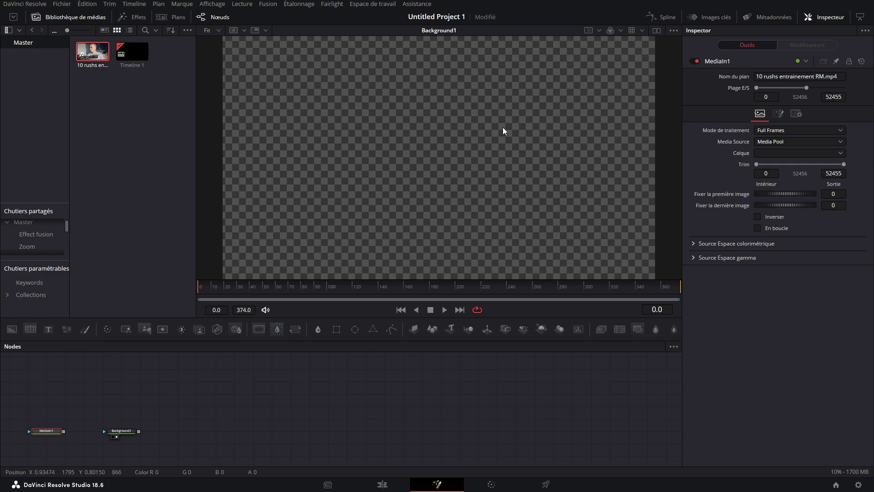
# Merge the "10 rushs entrainement RM.mp4" footage over the Background node and show the merge in the viewer
pyautogui.moveTo(121, 430); pyautogui.dragTo(291, 419)
pyautogui.moveTo(46, 431); pyautogui.dragTo(365, 381)
pyautogui.moveTo(382, 381); pyautogui.dragTo(308, 419)
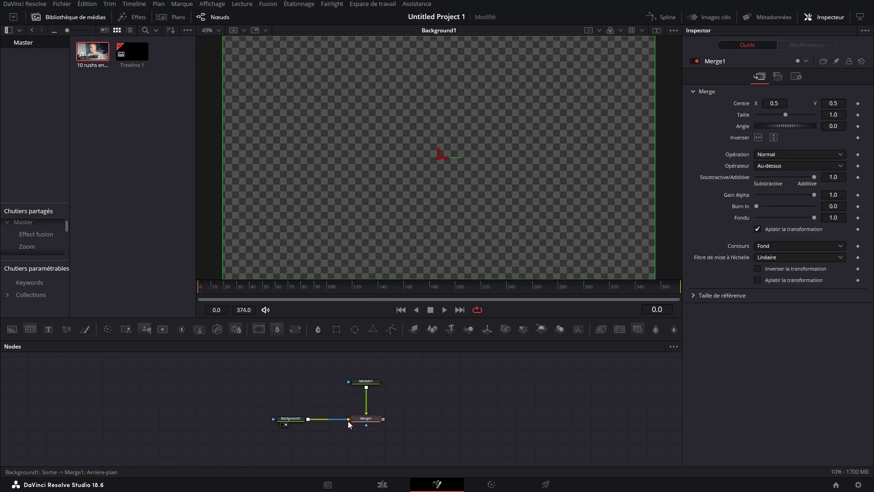
pyautogui.press('1')
pyautogui.moveTo(459, 136); pyautogui.dragTo(486, 121)
pyautogui.moveTo(506, 222); pyautogui.dragTo(454, 221)
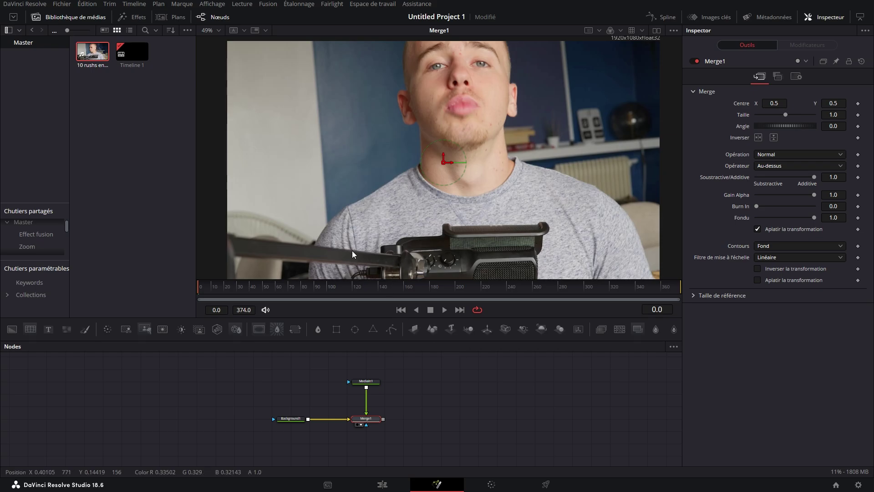
# Add an unconnected sRectangle node above the footage and attach an sRender node to it
pyautogui.click(452, 397)
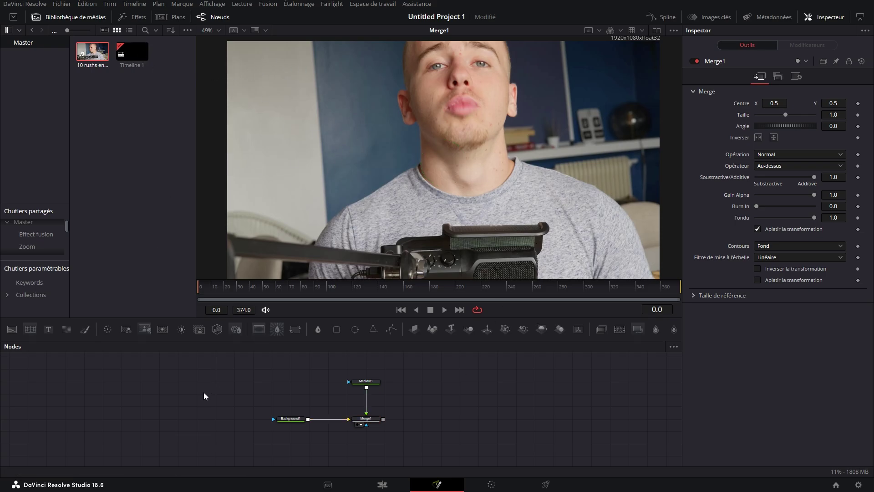
pyautogui.scroll(2, 370, 387)
pyautogui.hotkey('shift', 'space')
pyautogui.write('sre')
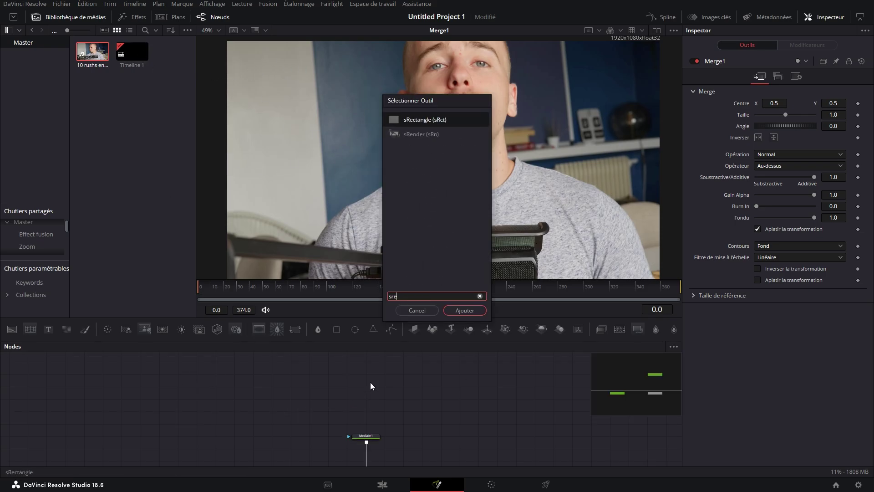
pyautogui.press('Return')
pyautogui.hotkey('shift', 'space')
pyautogui.write('sren')
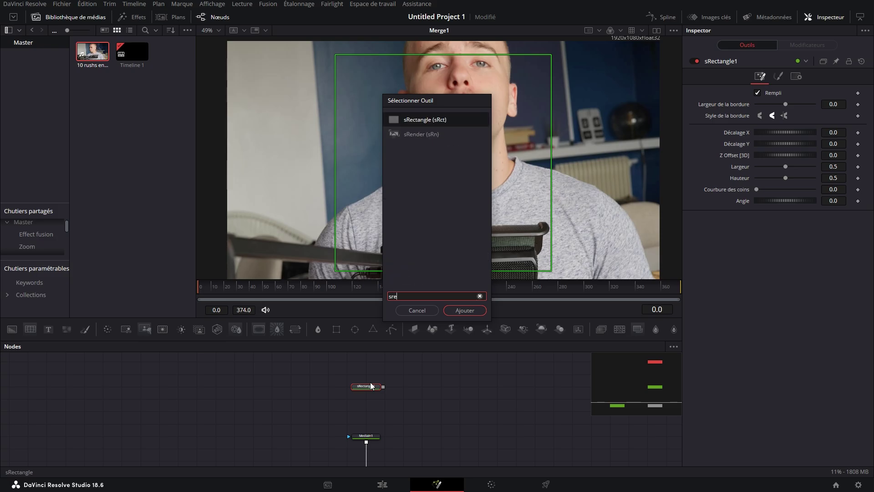
pyautogui.press('Return')
# Add a second sRectangle with its own sRender, merge it over the first sRender, and view the merge
pyautogui.hotkey('shift', 'space')
pyautogui.write('sre')
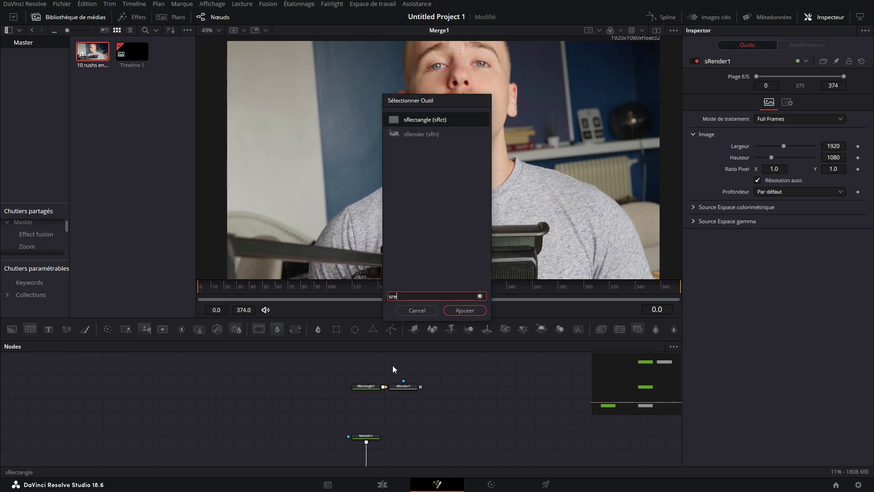
pyautogui.press('Return')
pyautogui.hotkey('shift', 'space')
pyautogui.write('sren')
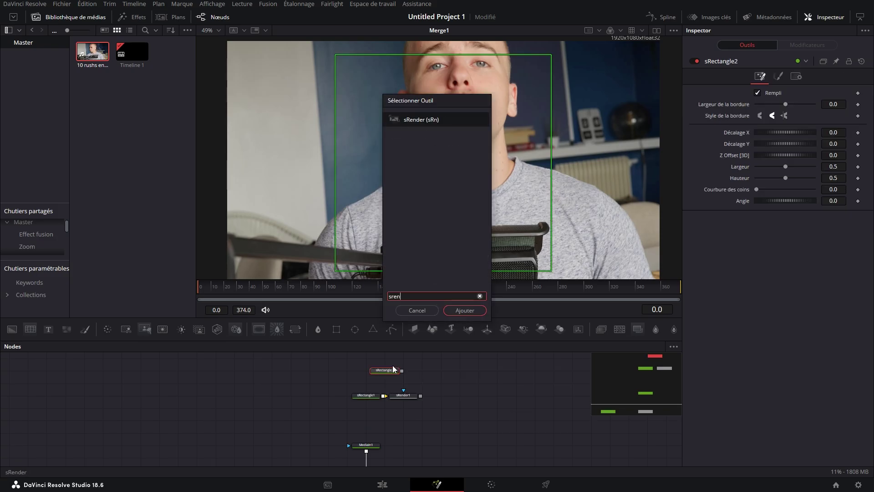
pyautogui.press('Return')
pyautogui.moveTo(423, 376); pyautogui.dragTo(442, 399)
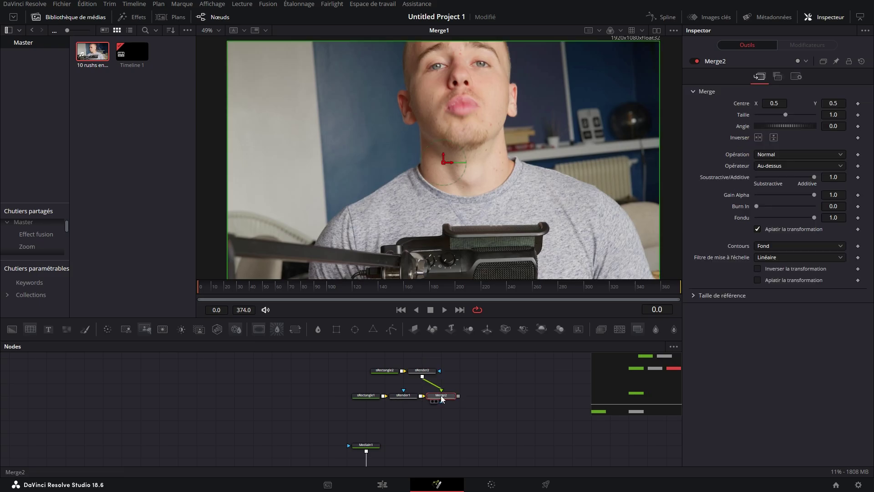
pyautogui.press('1')
# Resize the second rectangle to about 0.194 wide and 0.16 high, with a corner radius of about 0.252
pyautogui.click(514, 60)
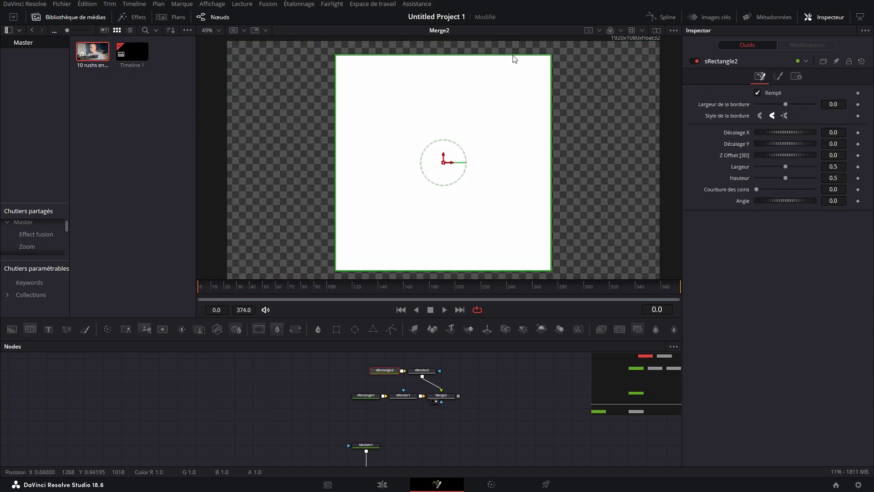
pyautogui.moveTo(835, 167); pyautogui.dragTo(683, 166)
pyautogui.moveTo(836, 178); pyautogui.dragTo(856, 167)
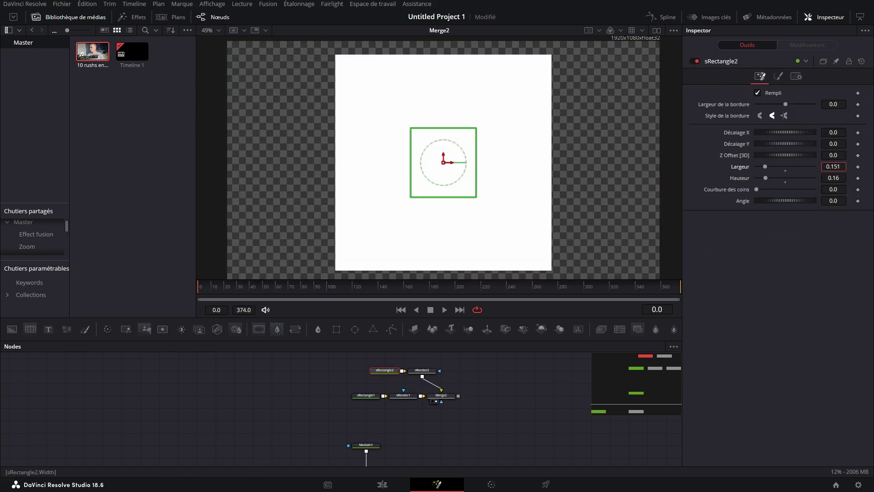
pyautogui.moveTo(757, 189); pyautogui.dragTo(762, 190)
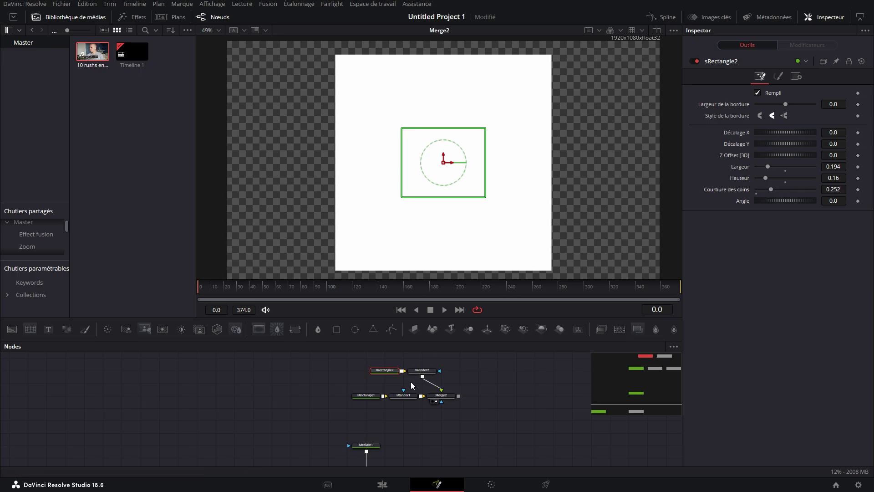
# Shape the first rectangle into a bar about 0.595 wide and 0.067 high, offset to about X -0.423, Y 0.166
pyautogui.click(366, 395)
pyautogui.moveTo(836, 166); pyautogui.dragTo(660, 178)
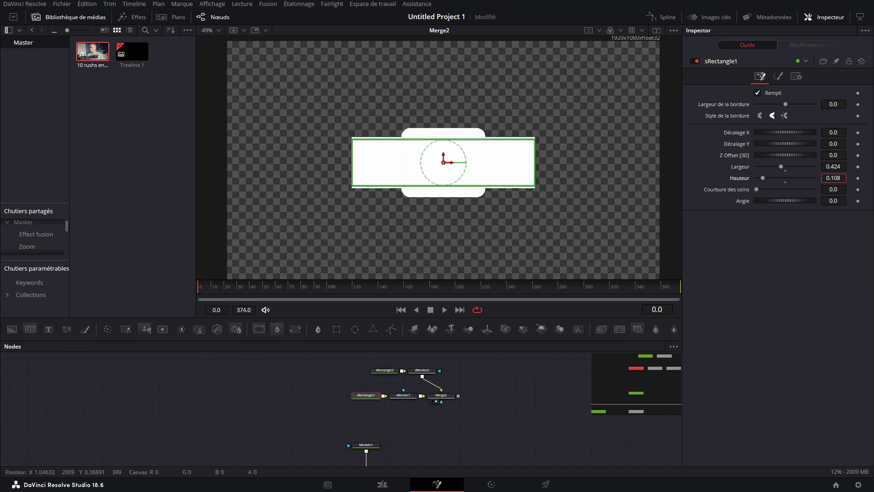
pyautogui.moveTo(833, 178); pyautogui.dragTo(797, 178)
pyautogui.moveTo(797, 178); pyautogui.dragTo(821, 178)
pyautogui.moveTo(450, 164); pyautogui.dragTo(256, 164)
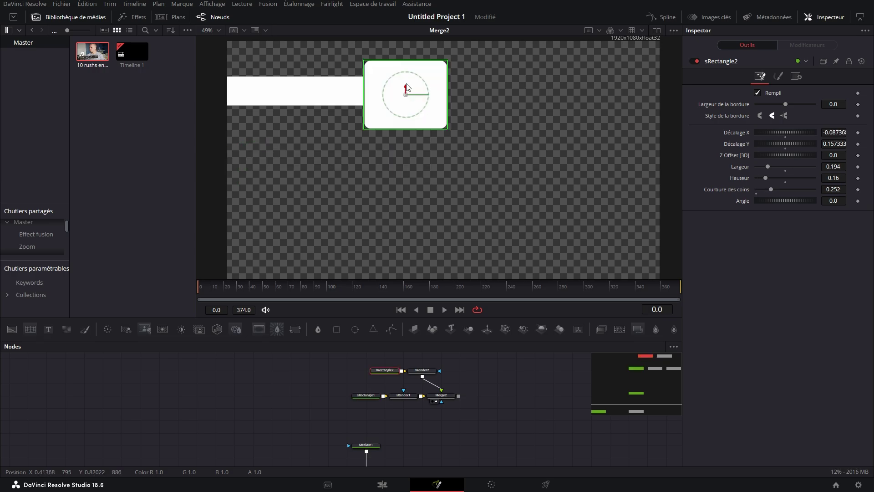
# Set the rounded rectangle's offset to about X -0.132, Y 0.164, its height to 0.181 and its corner radius to 0.15
pyautogui.moveTo(406, 84); pyautogui.dragTo(406, 81)
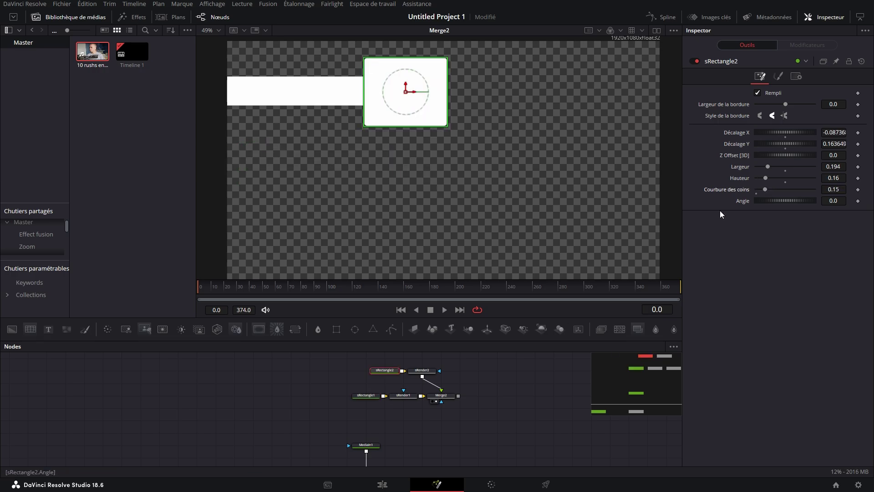
pyautogui.moveTo(765, 178); pyautogui.dragTo(766, 178)
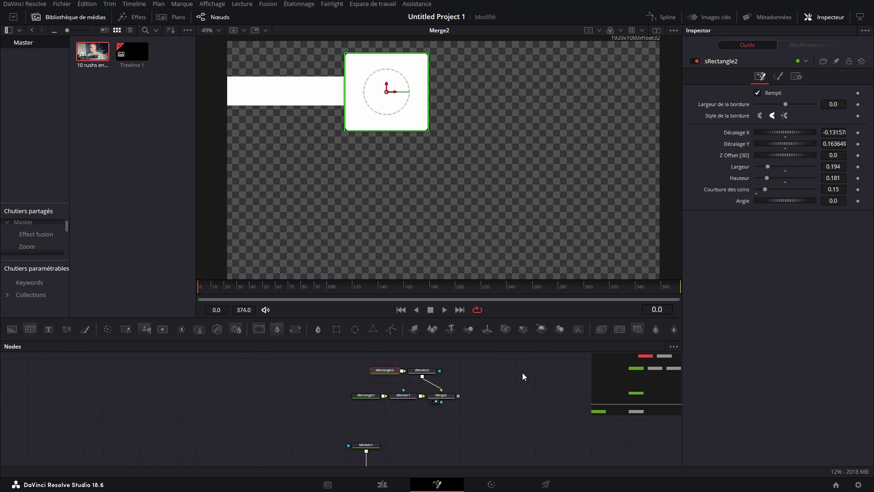
pyautogui.click(524, 378)
# Set the height of the bar-shaped first rectangle to 0.08
pyautogui.click(372, 399)
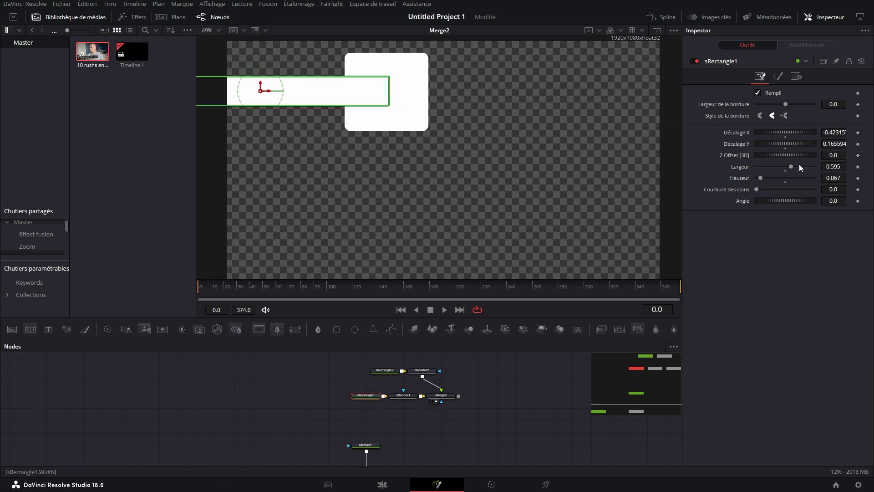
pyautogui.moveTo(838, 175); pyautogui.dragTo(843, 175)
pyautogui.click(556, 377)
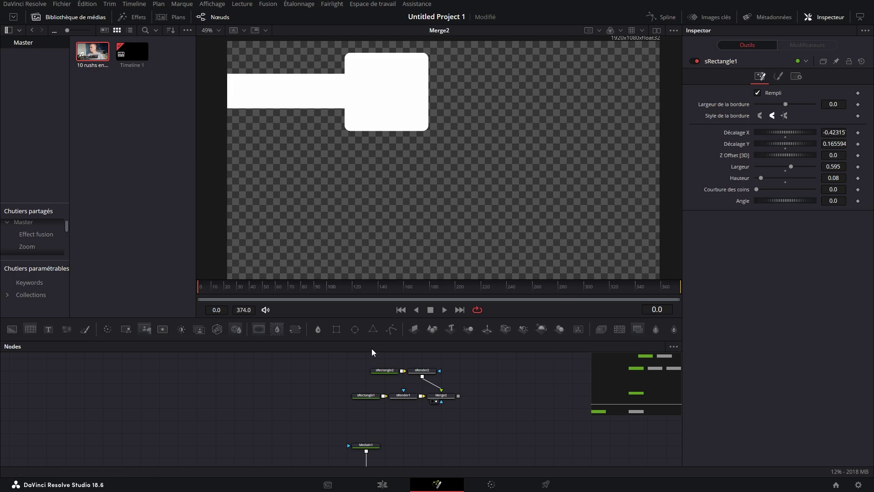
# Add a Text node reading "1" and merge it over the combined rectangles
pyautogui.click(48, 329)
pyautogui.click(491, 397)
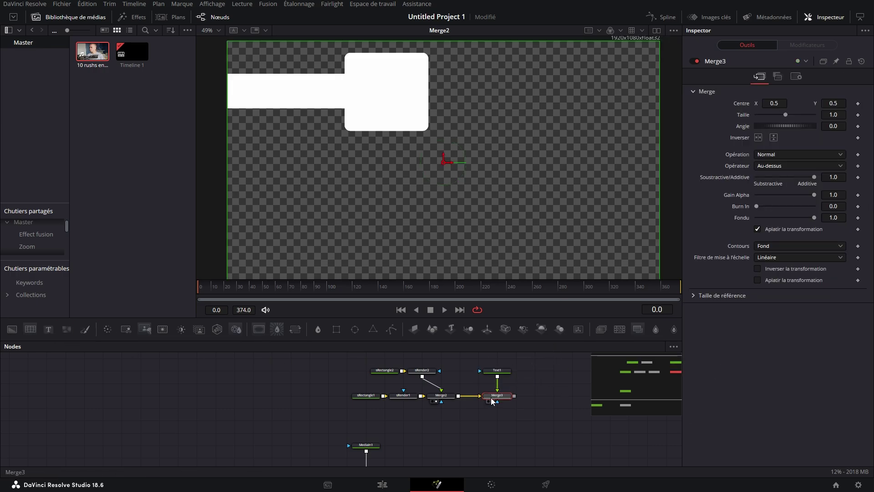
pyautogui.click(500, 370)
pyautogui.moveTo(765, 137); pyautogui.dragTo(583, 101)
pyautogui.write('1')
# Set the number's font to Monument Extended
pyautogui.click(776, 196)
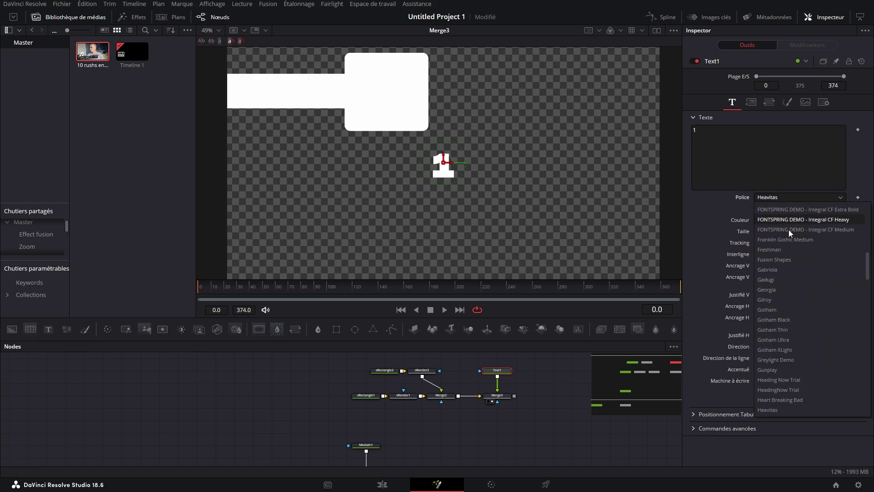
pyautogui.scroll(-10, 814, 282)
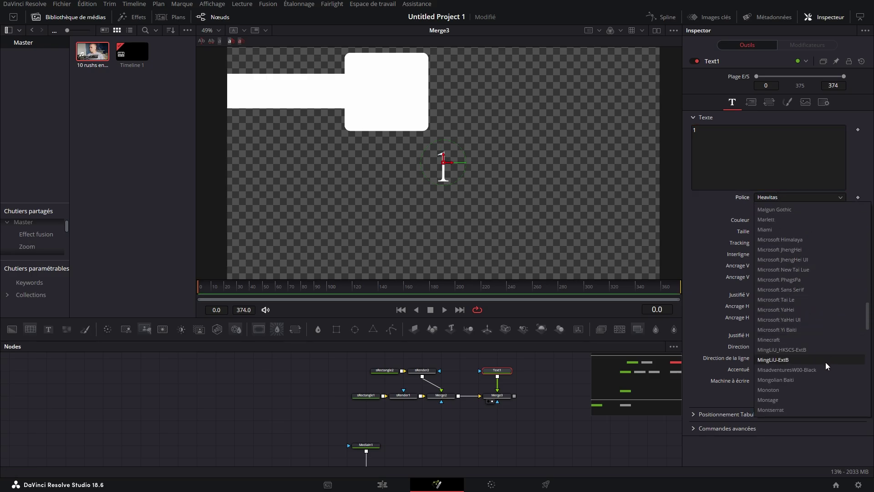
pyautogui.click(809, 401)
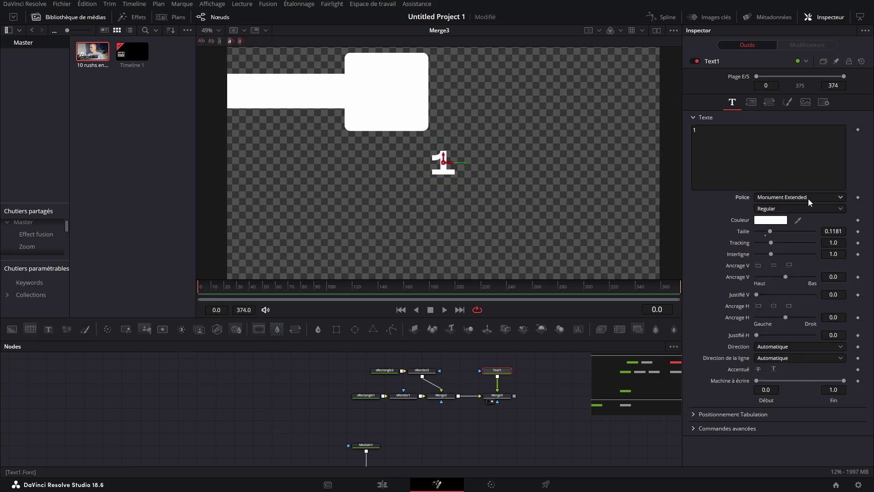
# Colour the number dark grey #363636 and place it in the middle of the rounded rectangle
pyautogui.click(770, 221)
pyautogui.click(541, 232)
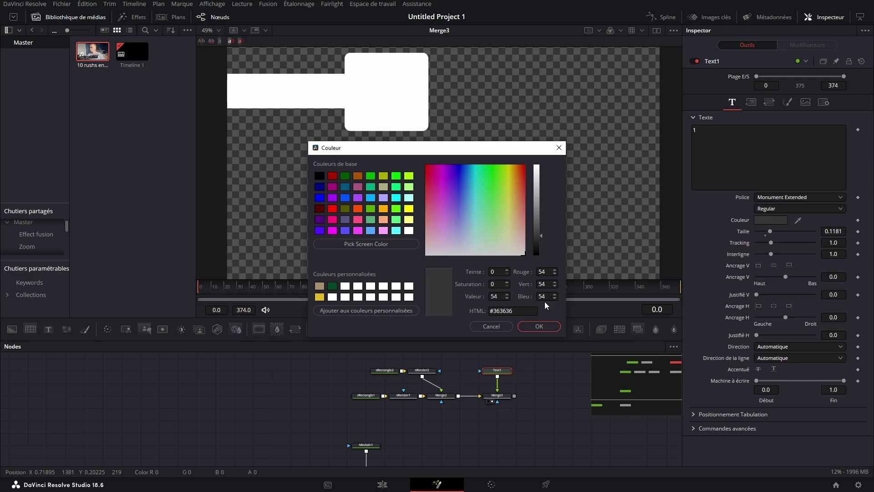
pyautogui.click(539, 326)
pyautogui.moveTo(385, 82); pyautogui.dragTo(394, 95)
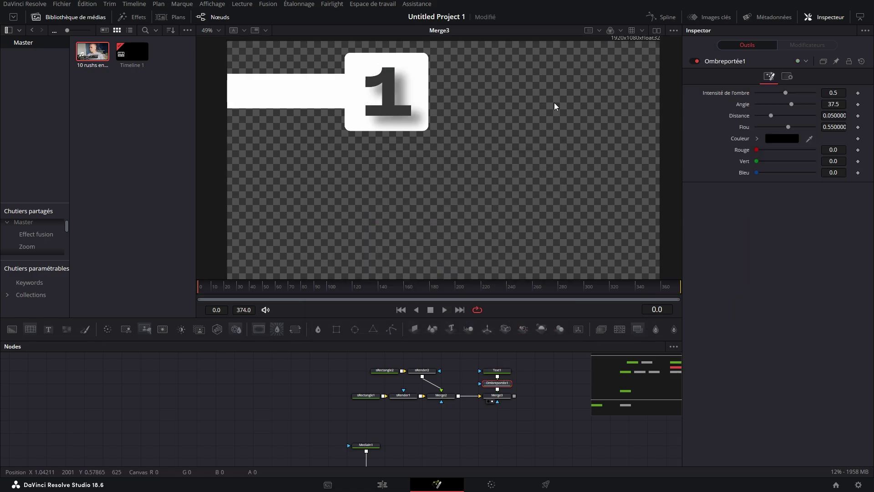
# Add a Soft Glow node after the text merge, with gain about 0.079 and glow size about 38.6
pyautogui.click(497, 395)
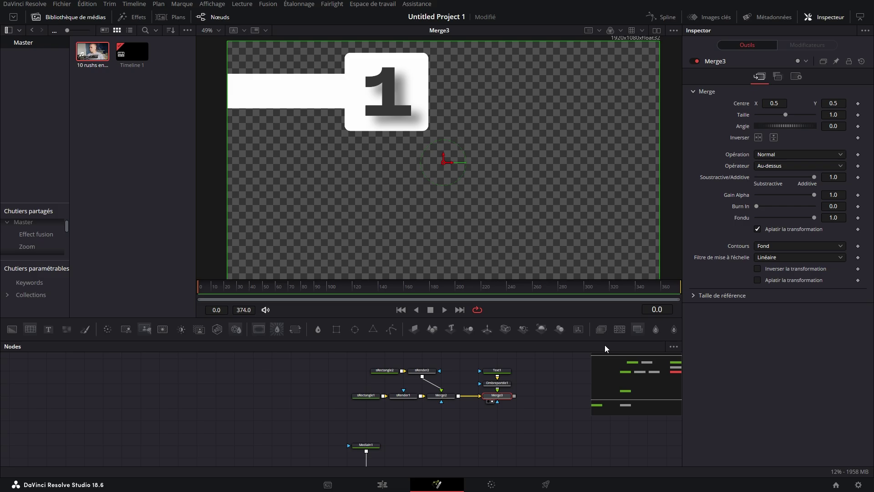
pyautogui.click(638, 329)
pyautogui.moveTo(771, 127); pyautogui.dragTo(758, 128)
pyautogui.click(778, 150)
# Add a Displace node after the Soft Glow node
pyautogui.moveTo(607, 402); pyautogui.dragTo(499, 398)
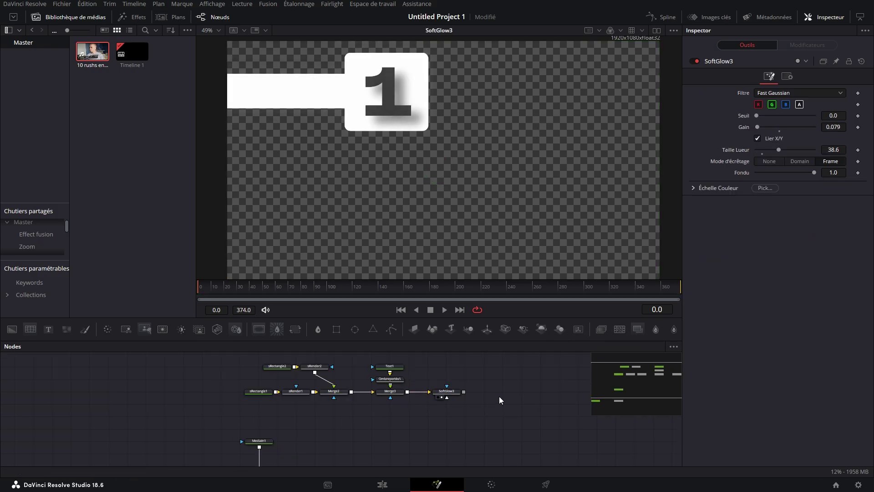
pyautogui.hotkey('shift', 'space')
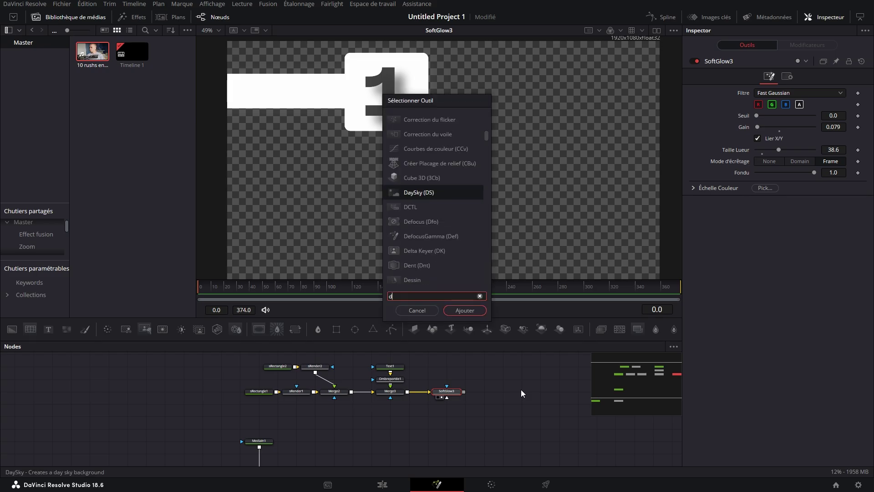
pyautogui.write('disp')
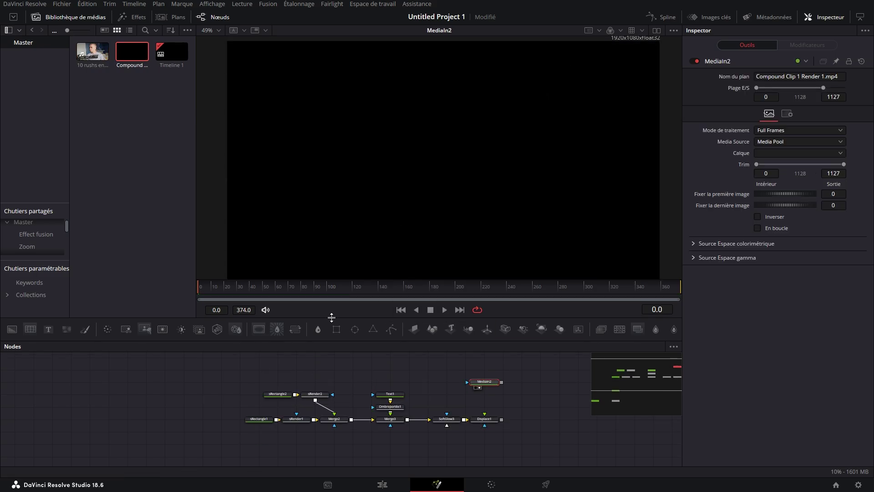
# Preview the paper texture clip "Compound Clip 1 Render 1.mp4" and connect it to the Displace node's foreground input
pyautogui.moveTo(290, 289); pyautogui.dragTo(406, 278)
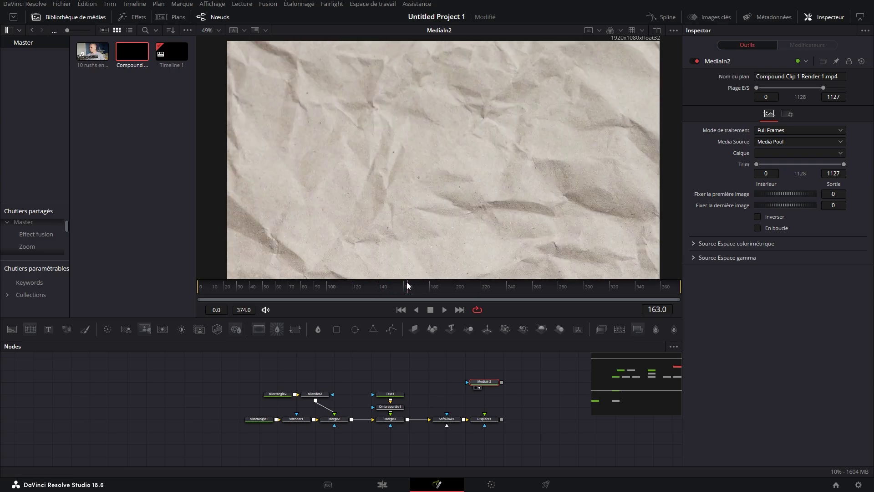
pyautogui.click(448, 287)
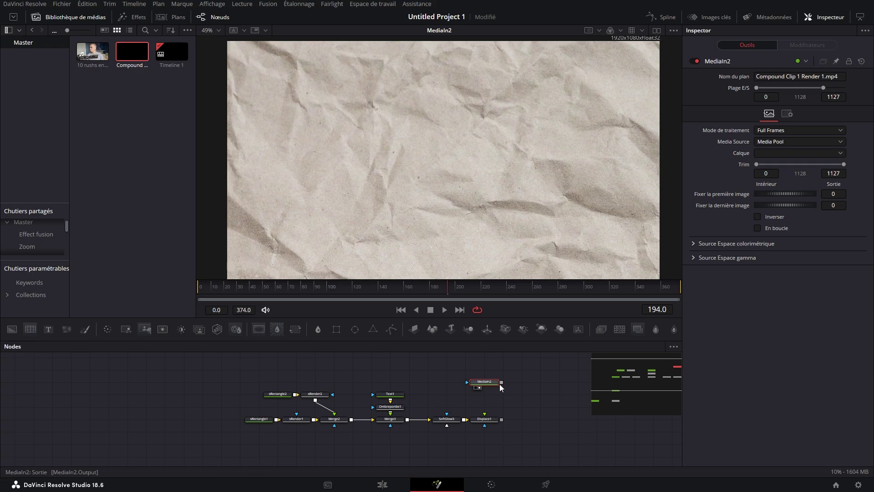
pyautogui.moveTo(501, 382); pyautogui.dragTo(483, 425)
# Switch the Displace type to X Y, link X refraction to Y refraction with an expression, and set the refraction to 0.0016
pyautogui.click(484, 422)
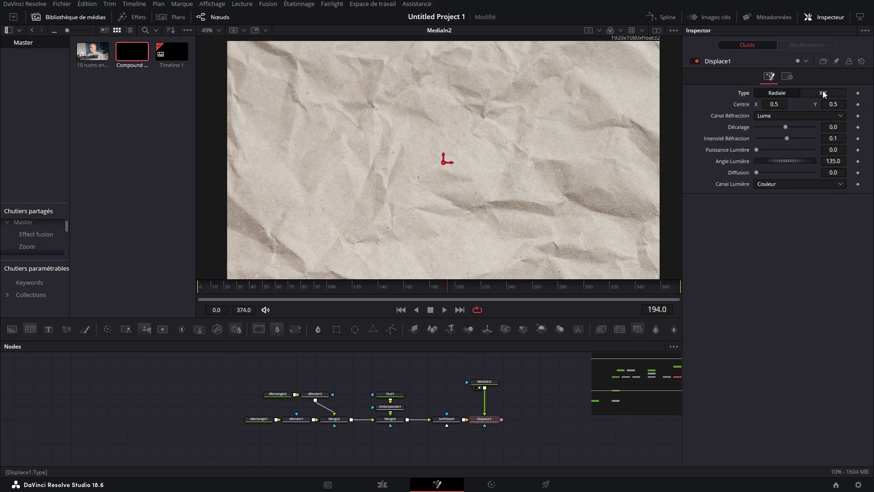
pyautogui.click(833, 127)
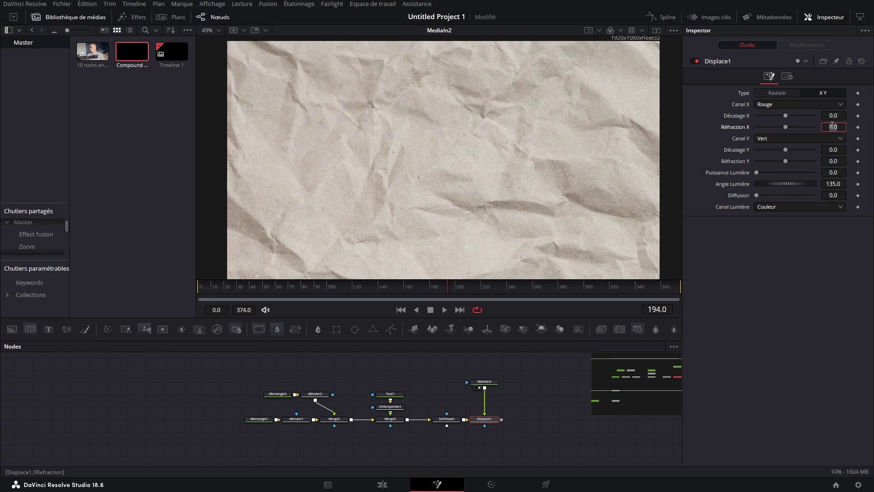
pyautogui.write('=')
pyautogui.press('Tab')
pyautogui.moveTo(758, 138); pyautogui.dragTo(733, 174)
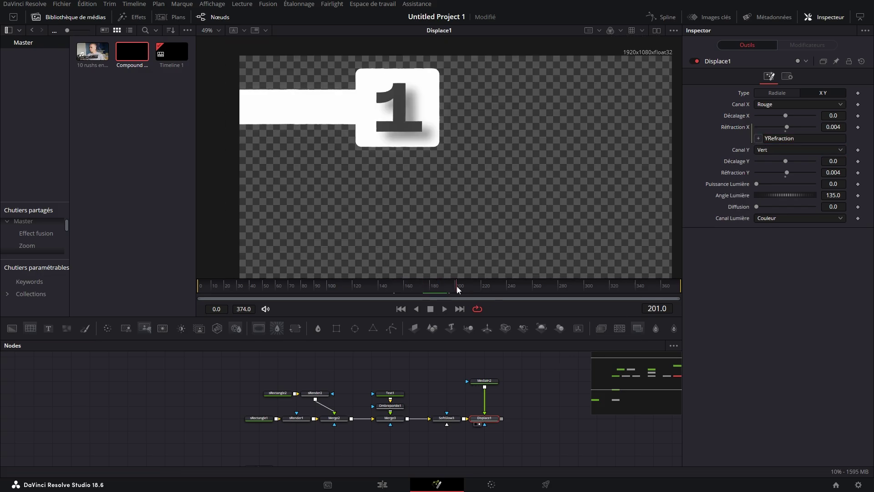
pyautogui.moveTo(457, 286); pyautogui.dragTo(413, 286)
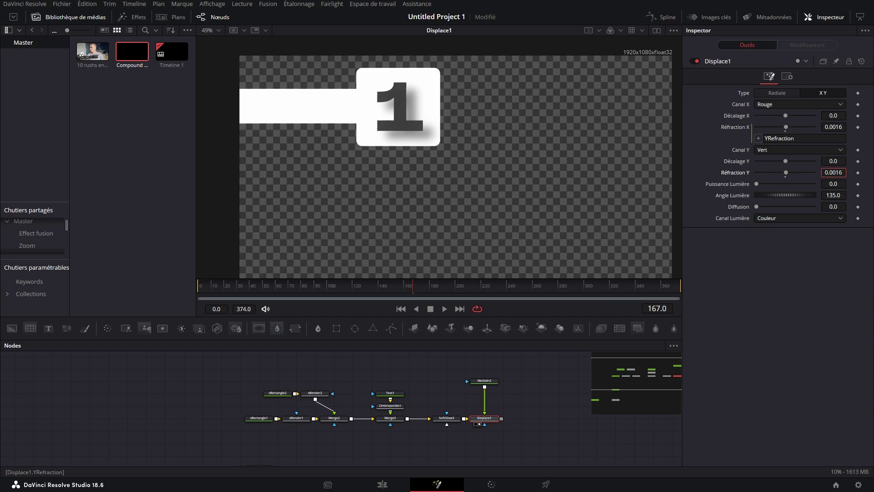
# Duplicate the whole title node group with its texture clip and merge both the original and the copy over the footage
pyautogui.moveTo(508, 295); pyautogui.dragTo(485, 285)
pyautogui.click(485, 380)
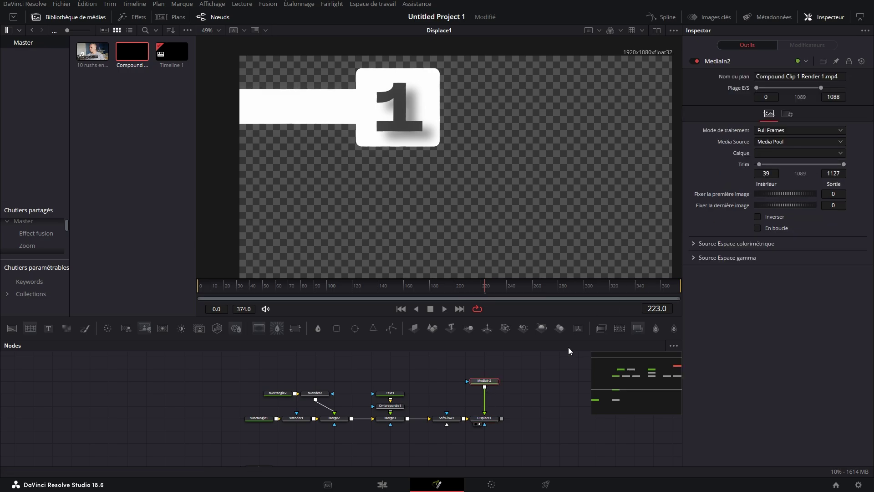
pyautogui.hotkey('ctrl', 'a')
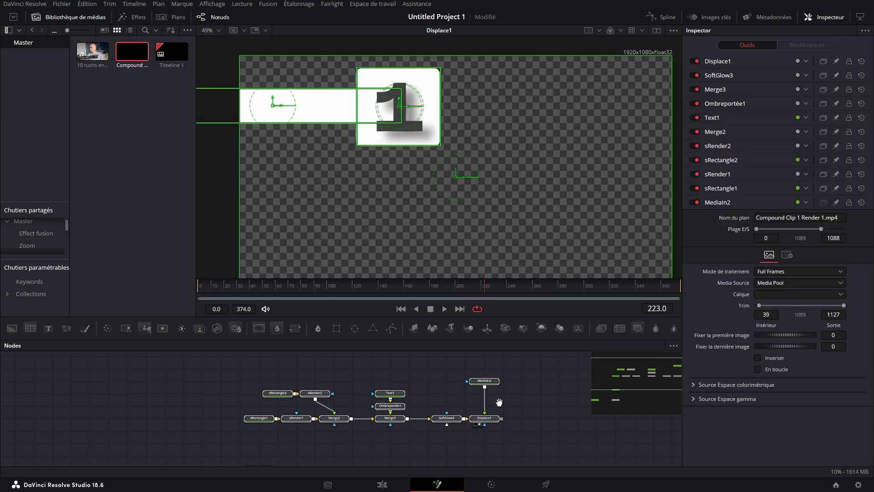
pyautogui.hotkey('ctrl', 'v')
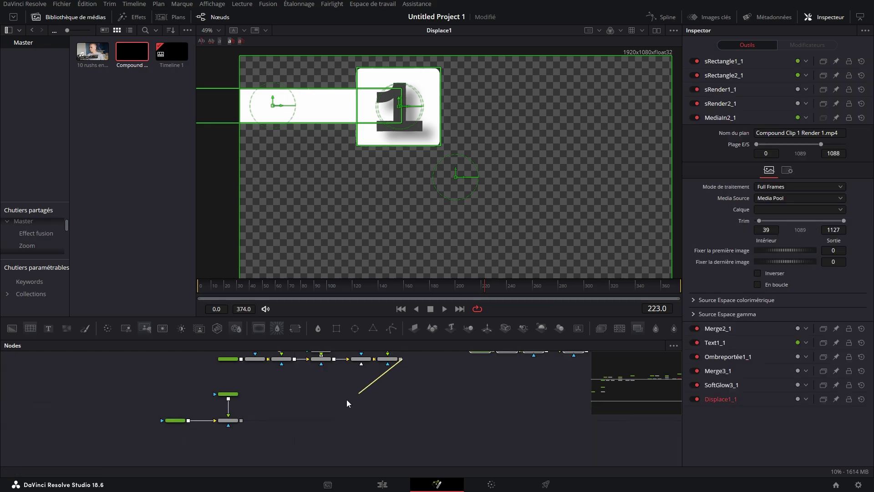
pyautogui.moveTo(347, 403); pyautogui.dragTo(241, 420)
pyautogui.moveTo(386, 381); pyautogui.dragTo(135, 450)
# Add a Transform node after the copied group's Displace node and flip it horizontally
pyautogui.click(384, 378)
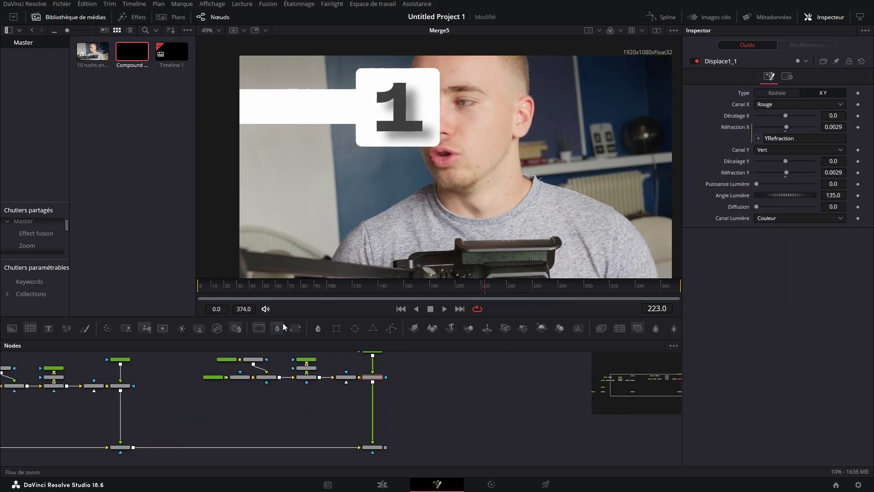
pyautogui.click(296, 328)
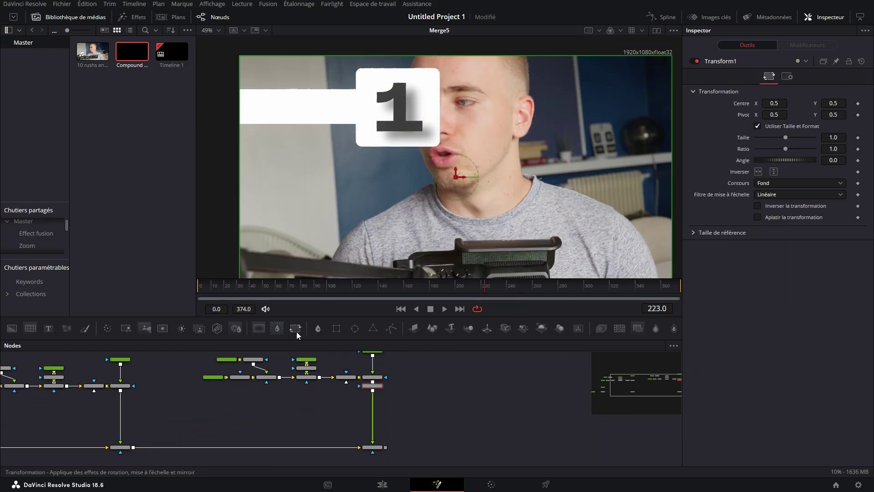
pyautogui.click(758, 172)
# Replace the text of the copied title with 2
pyautogui.scroll(3, 273, 401)
pyautogui.click(355, 385)
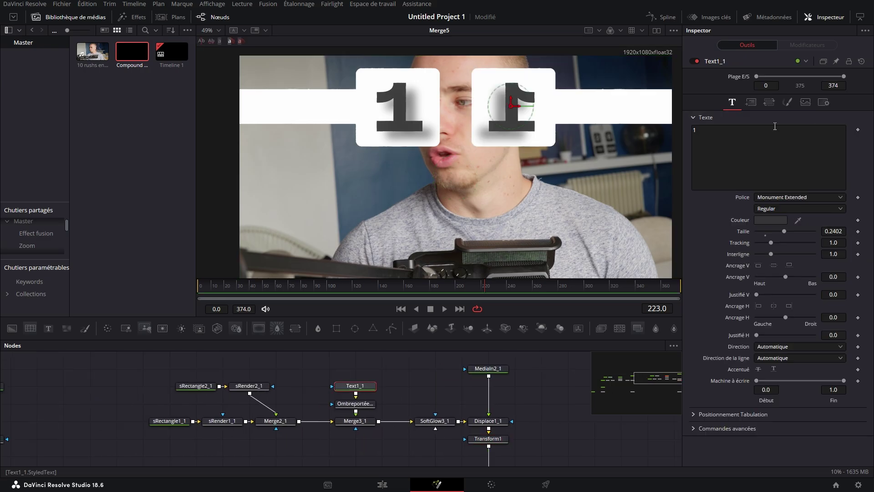
pyautogui.click(775, 126)
pyautogui.press('BackSpace')
# Set the copied text's Y rotation to 180 so the 2 reads correctly in the mirrored group
pyautogui.click(751, 102)
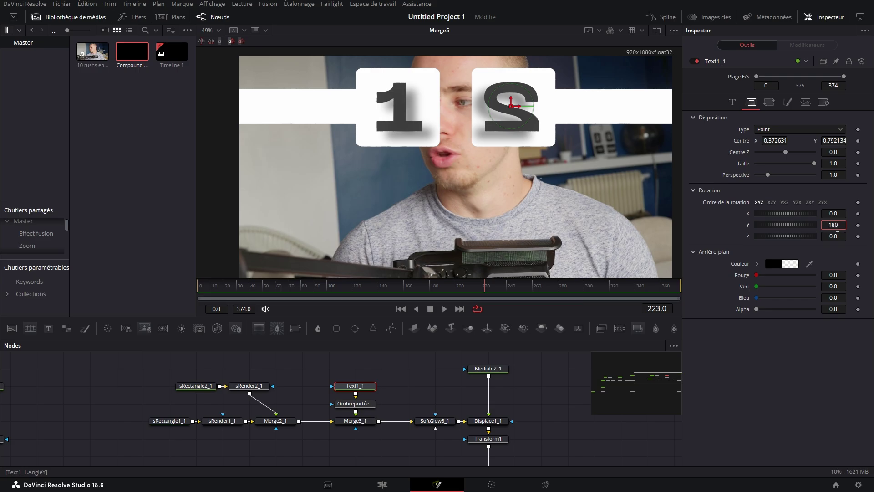
pyautogui.click(837, 228)
pyautogui.write('180')
pyautogui.press('Return')
pyautogui.click(546, 422)
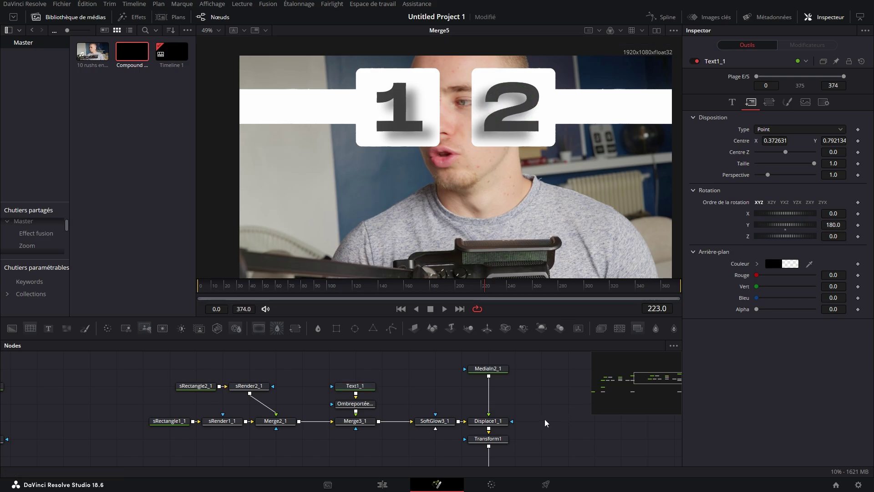
# Add a drop shadow after each title group's Displace node, moving the copy's Transform node down to make room
pyautogui.scroll(-3, 537, 417)
pyautogui.moveTo(488, 383); pyautogui.dragTo(489, 437)
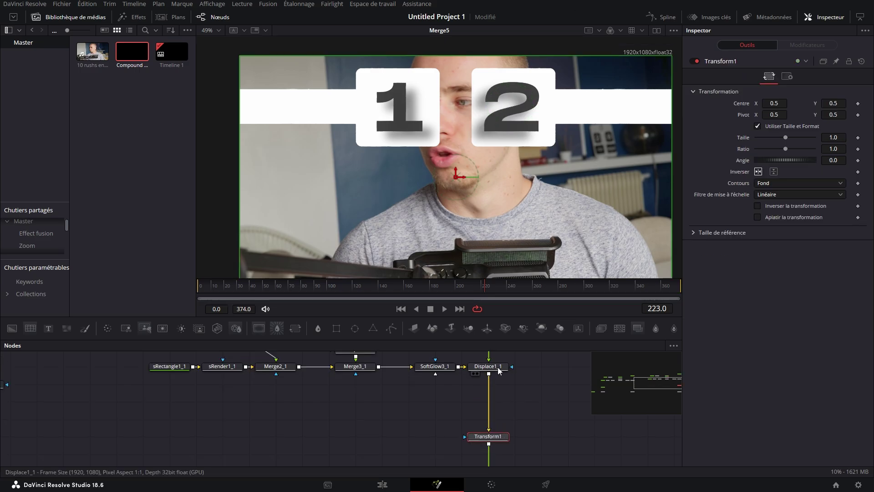
pyautogui.click(498, 371)
pyautogui.click(638, 329)
pyautogui.moveTo(423, 399); pyautogui.dragTo(785, 305)
pyautogui.moveTo(330, 413); pyautogui.dragTo(305, 452)
pyautogui.click(320, 377)
pyautogui.click(637, 329)
# Add Film Grain after the first title's drop shadow with timecode locked, size 0.88 and strength 0.0551
pyautogui.click(619, 328)
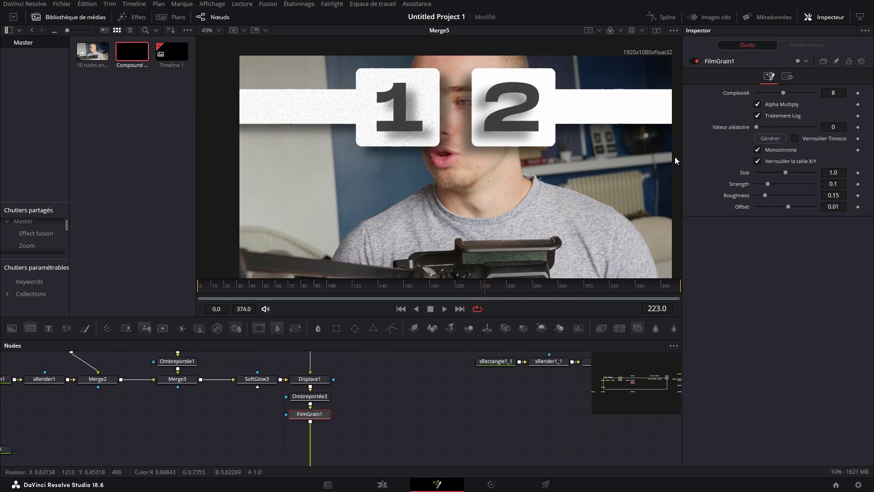
pyautogui.click(795, 138)
pyautogui.moveTo(767, 184); pyautogui.dragTo(784, 172)
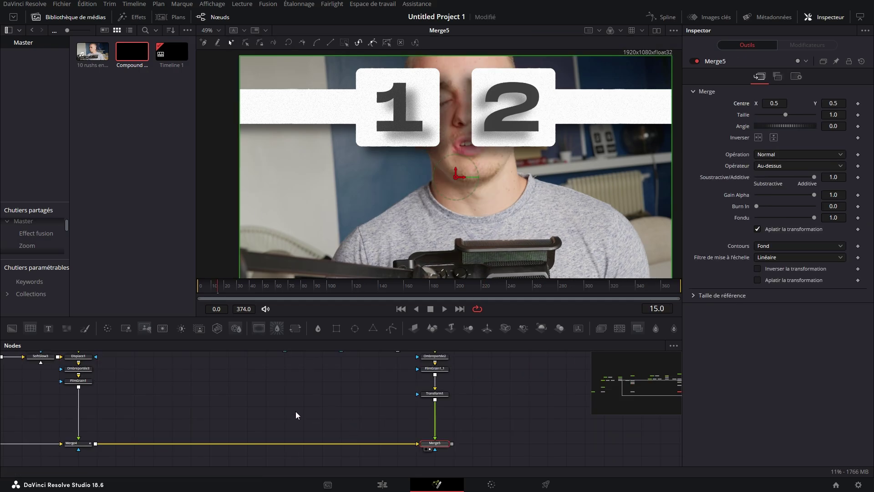
# Keyframe Merge4's centre so title 1 drops in from above, from Y 1.200374 at frame 0 to Y 0.256554 at frame 40
pyautogui.click(73, 443)
pyautogui.moveTo(216, 285); pyautogui.dragTo(179, 296)
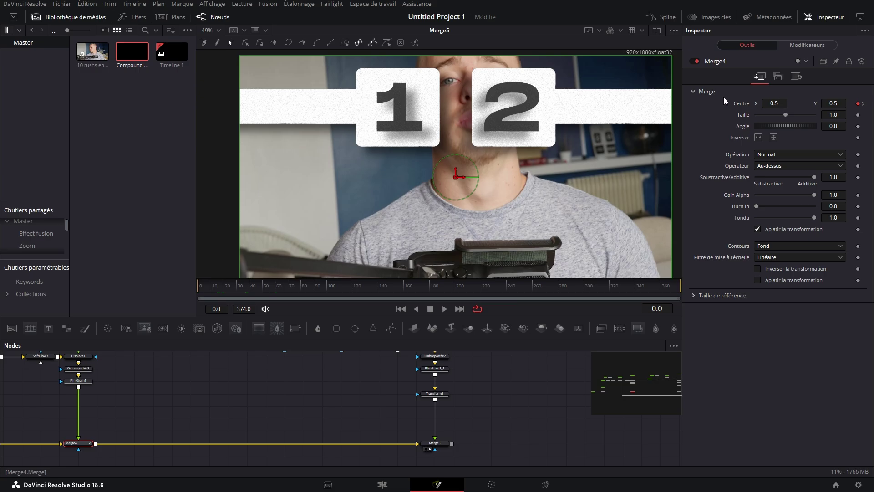
pyautogui.click(250, 285)
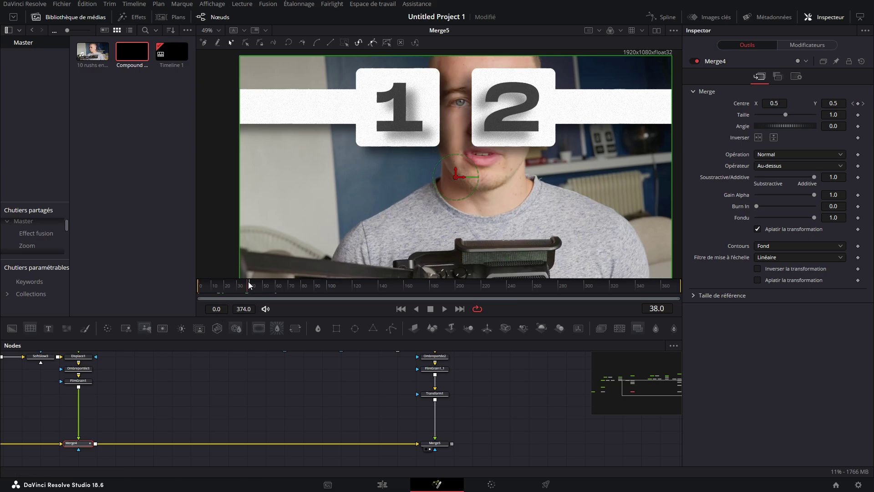
pyautogui.click(251, 285)
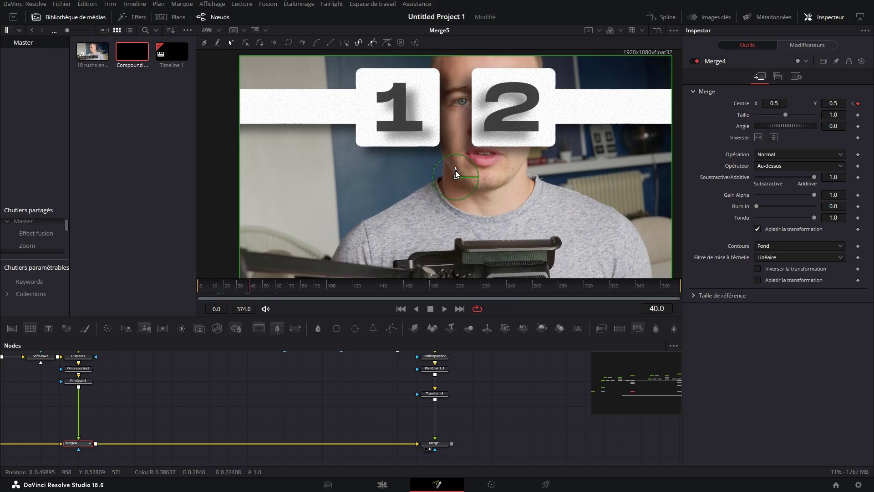
pyautogui.moveTo(455, 174); pyautogui.dragTo(458, 233)
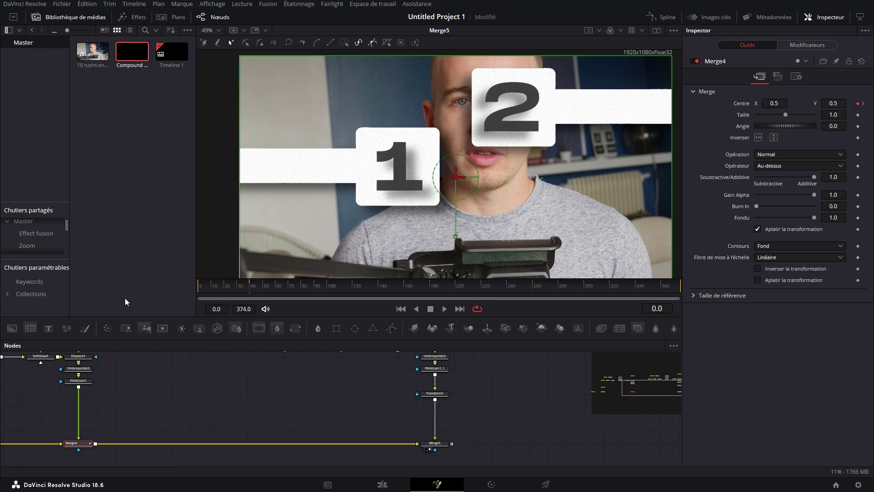
pyautogui.press('Home')
pyautogui.moveTo(456, 171); pyautogui.dragTo(499, 2)
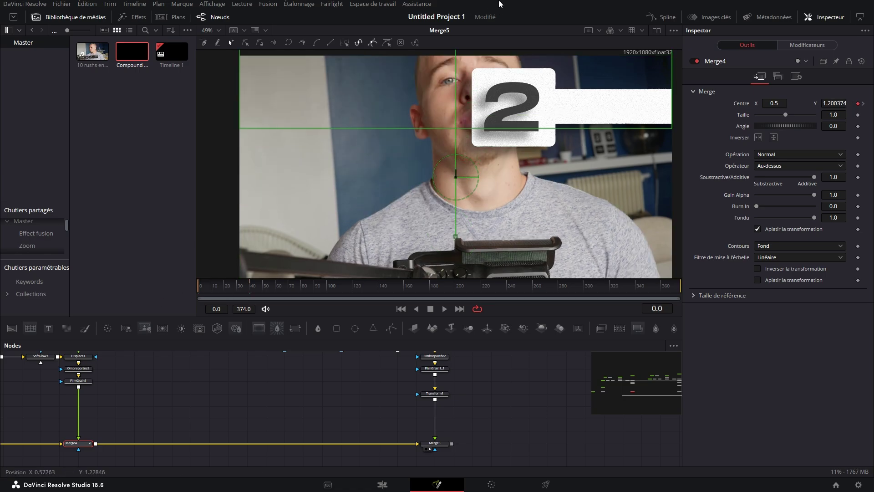
pyautogui.click(191, 361)
# Keyframe Merge5's centre at frames 17 and 60 so title 2 slides down to the height of title 1
pyautogui.click(221, 286)
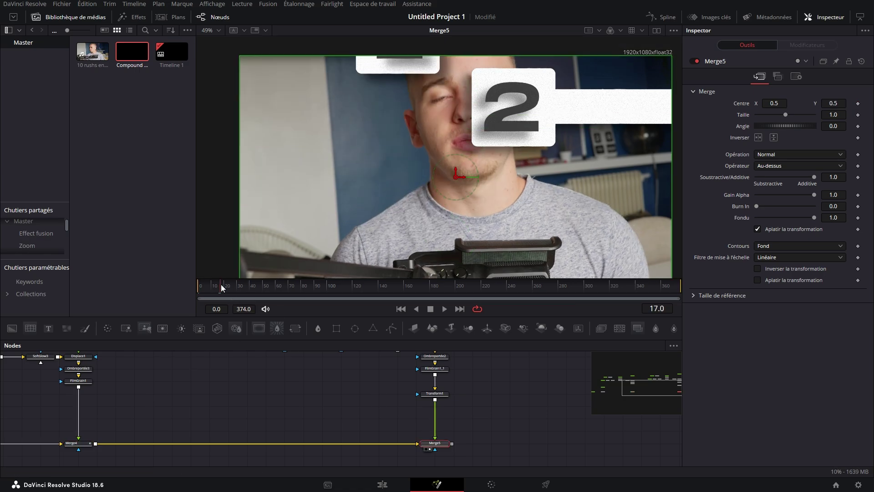
pyautogui.click(858, 104)
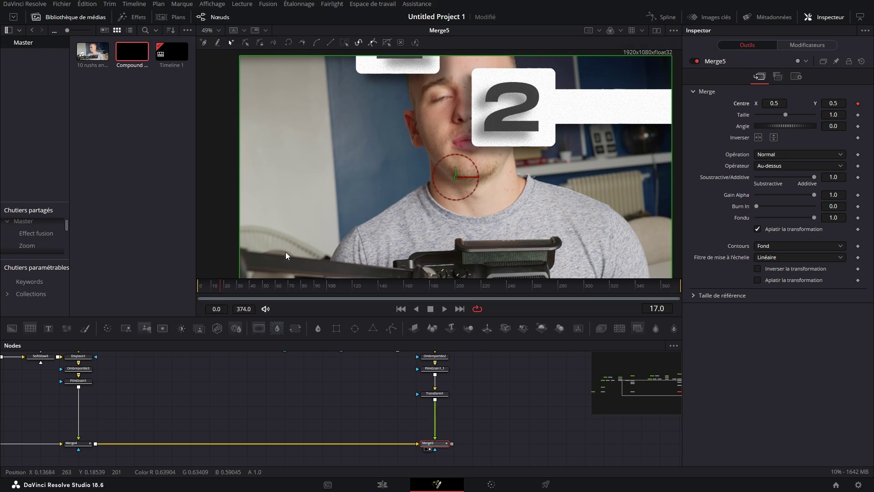
pyautogui.click(275, 287)
pyautogui.moveTo(833, 104); pyautogui.dragTo(772, 103)
pyautogui.click(853, 104)
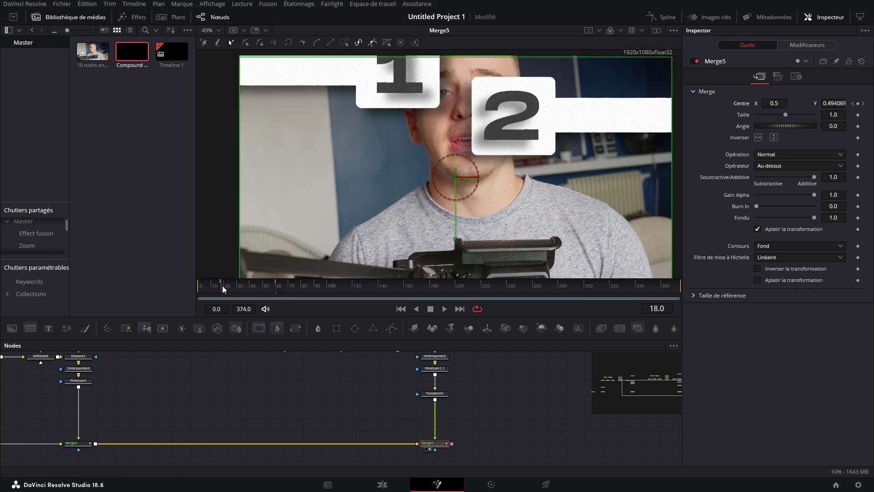
pyautogui.moveTo(255, 286); pyautogui.dragTo(278, 287)
# Add a Transform after the first title's Film Grain, paste an instance after the second title's Transform, and set the shared size to 0.847
pyautogui.click(91, 381)
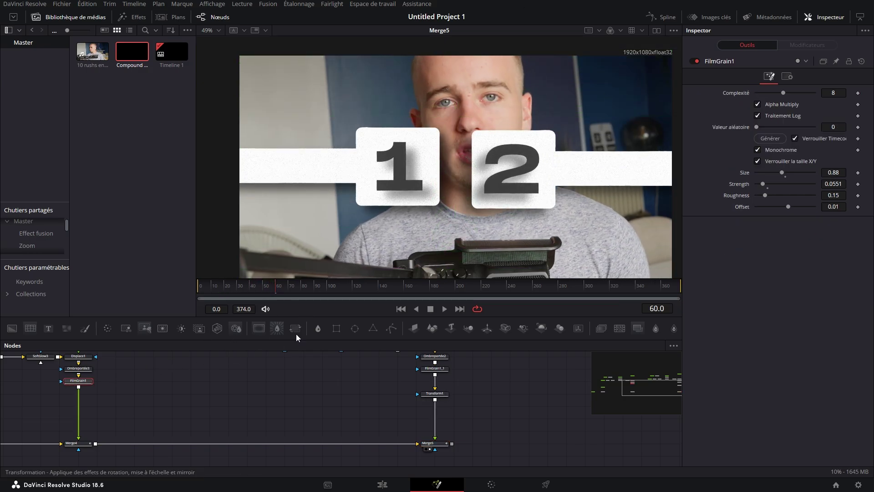
pyautogui.click(295, 331)
pyautogui.click(444, 395)
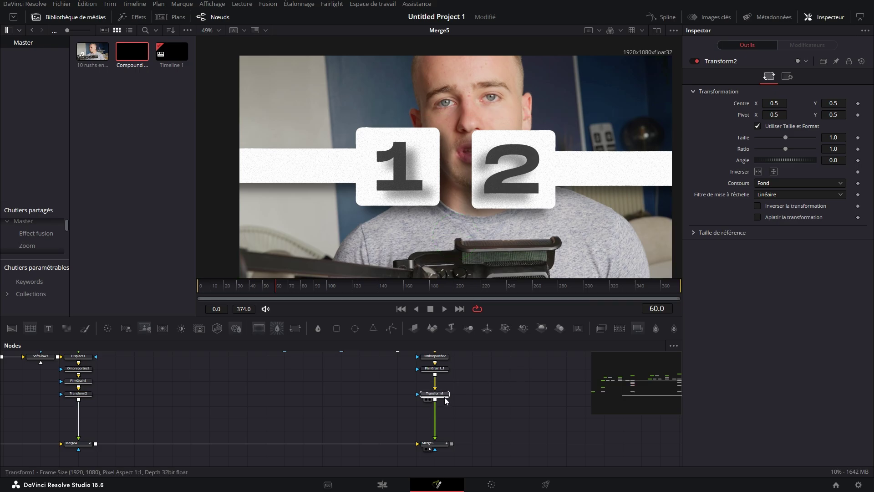
pyautogui.hotkey('ctrl', 'shift', 'v')
pyautogui.moveTo(833, 138); pyautogui.dragTo(763, 138)
# Spread the titles apart by shifting title 2 right in Transform1 and title 1 left with a new Transform at centre X 0.345
pyautogui.click(437, 393)
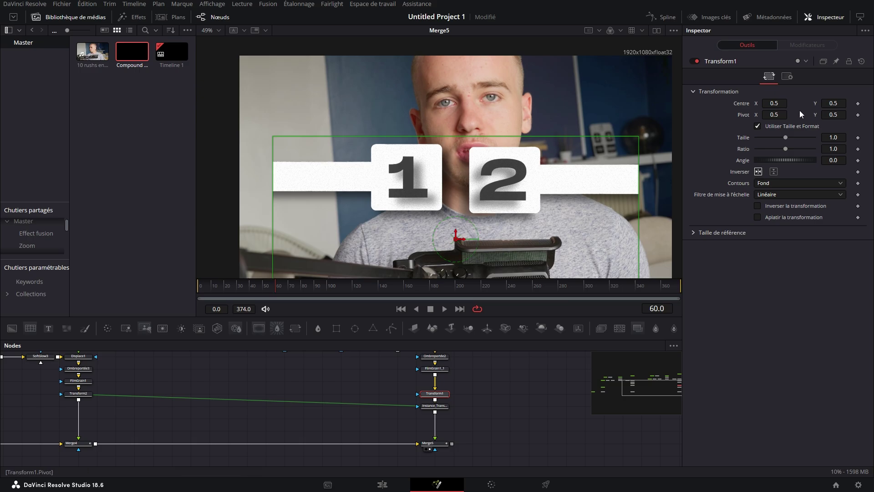
pyautogui.moveTo(777, 103); pyautogui.dragTo(827, 103)
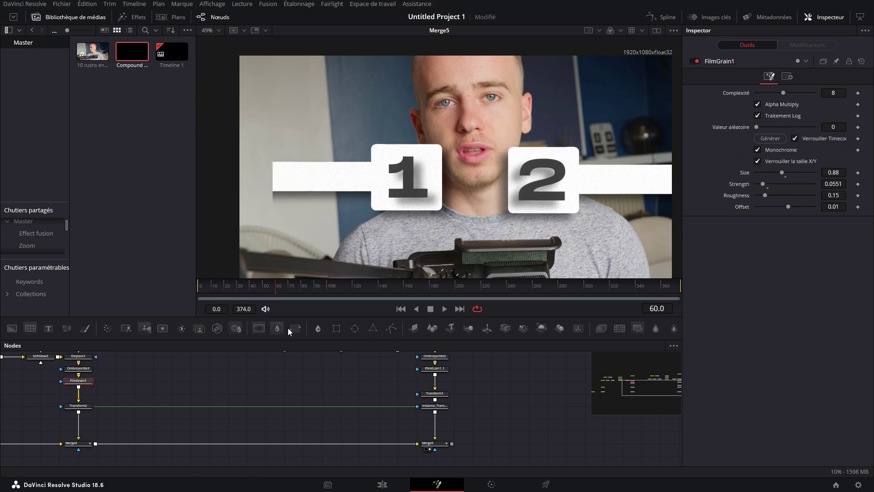
pyautogui.click(295, 328)
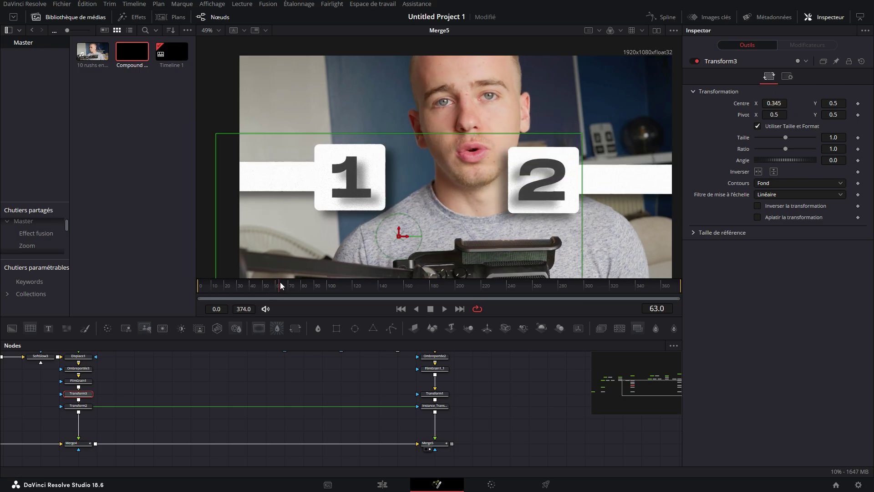
pyautogui.moveTo(280, 283); pyautogui.dragTo(283, 282)
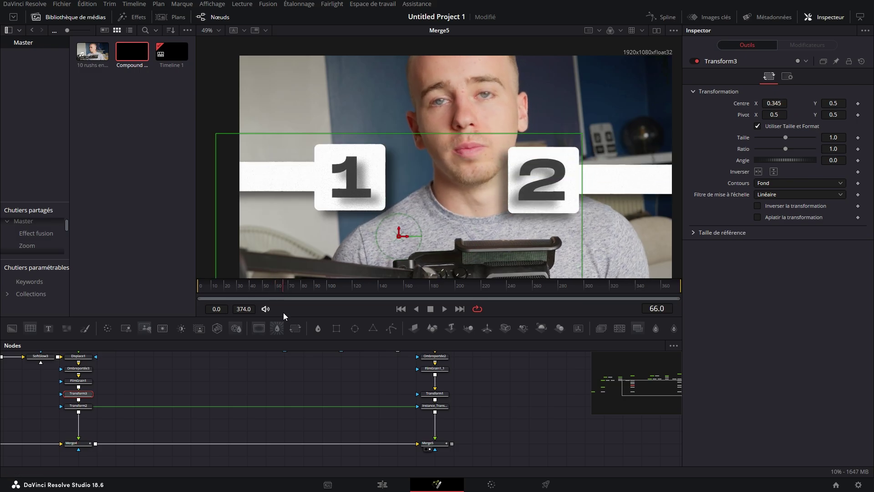
# Display the centre displacement curves of Merge4 and Merge5 together in the Spline editor
pyautogui.keyDown('ctrl'); pyautogui.click(75, 444); pyautogui.keyUp('ctrl')
pyautogui.keyDown('ctrl'); pyautogui.click(432, 444); pyautogui.keyUp('ctrl')
pyautogui.click(665, 17)
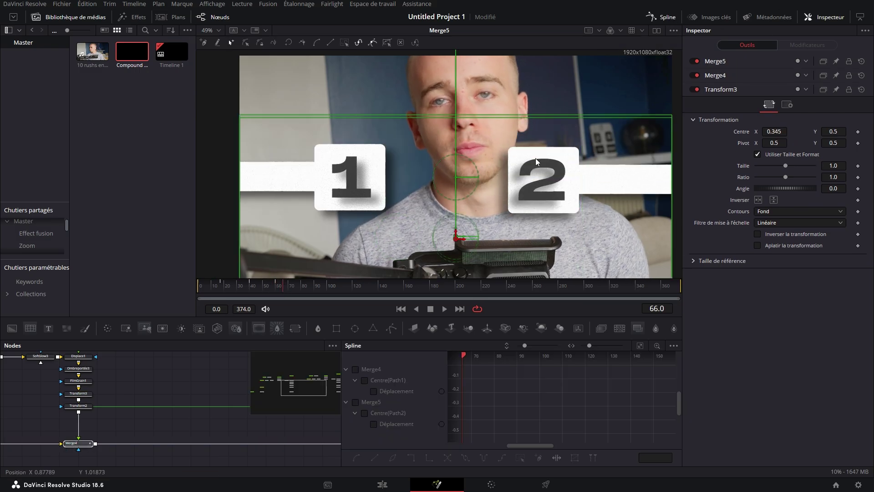
pyautogui.click(356, 369)
pyautogui.click(356, 402)
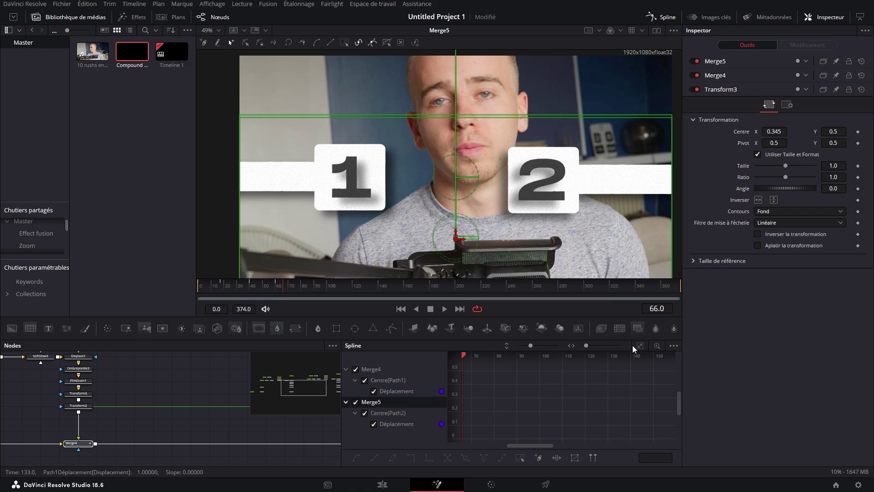
# Smooth the displacement keyframes of both merges and set Ease In to 69.5 and Ease Out to 54.8
pyautogui.press('s')
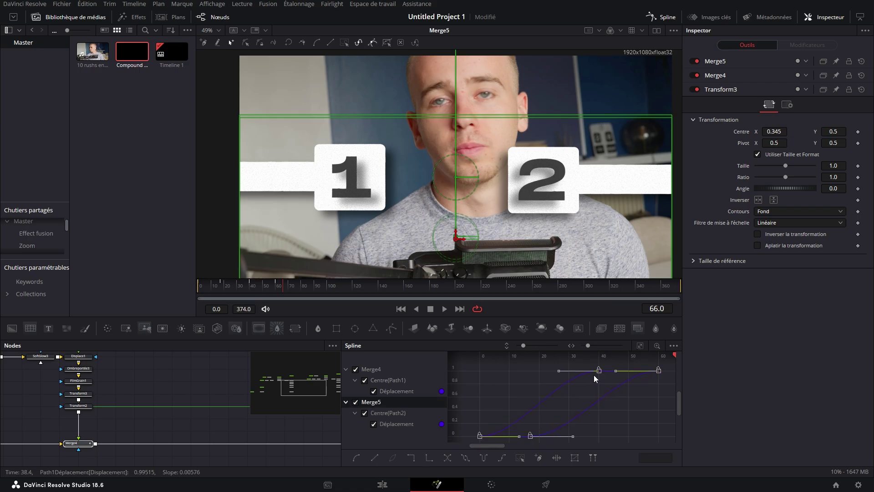
pyautogui.press('t')
pyautogui.moveTo(651, 358); pyautogui.dragTo(661, 359)
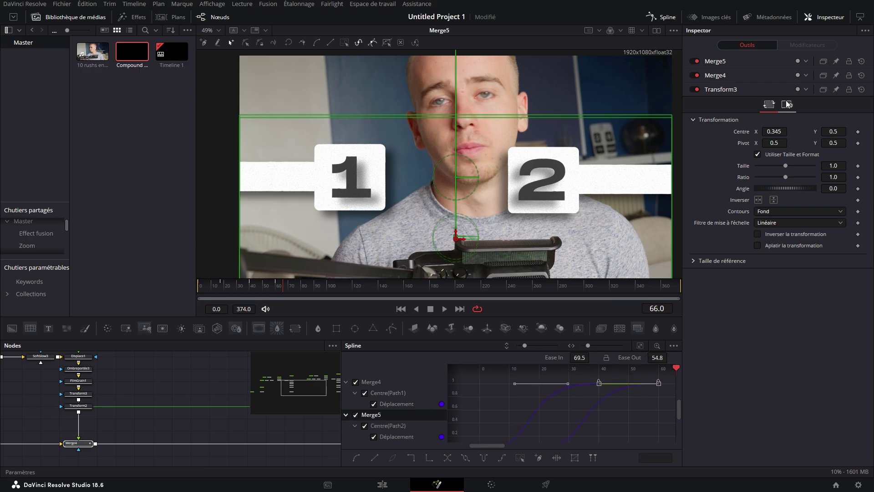
# Enable motion blur in the Merge4 node's settings
pyautogui.click(786, 106)
pyautogui.click(736, 77)
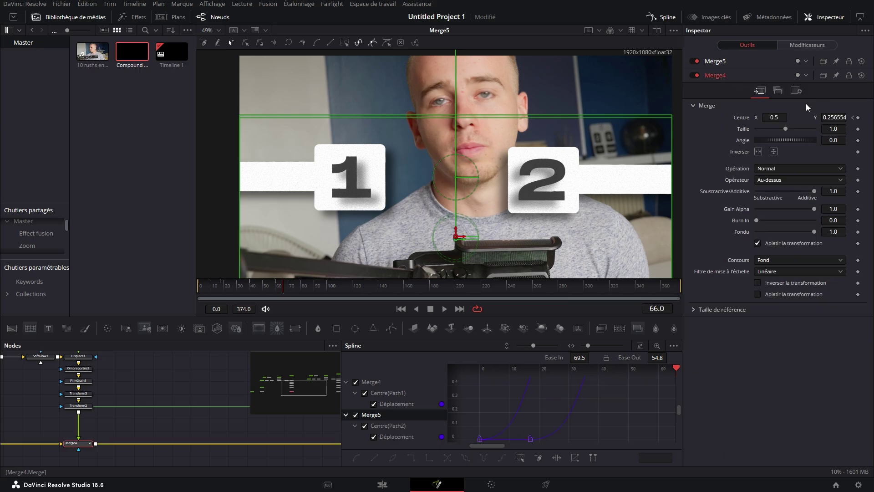
pyautogui.click(796, 90)
pyautogui.click(758, 201)
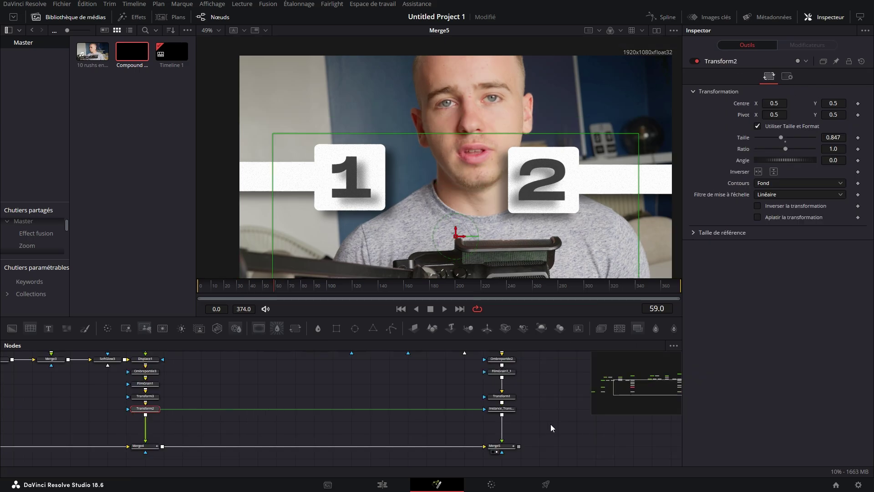
pyautogui.click(511, 409)
pyautogui.hotkey('shift', 'space')
pyautogui.write('dsp')
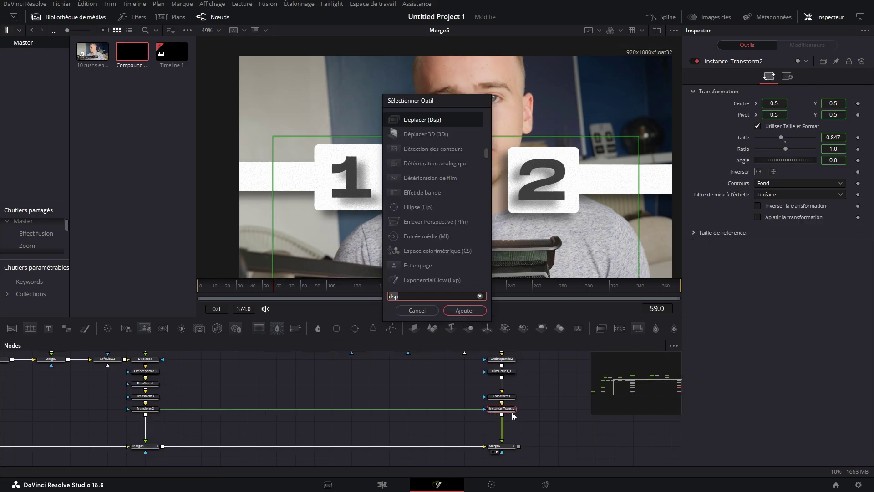
pyautogui.write('mage')
pyautogui.click(428, 310)
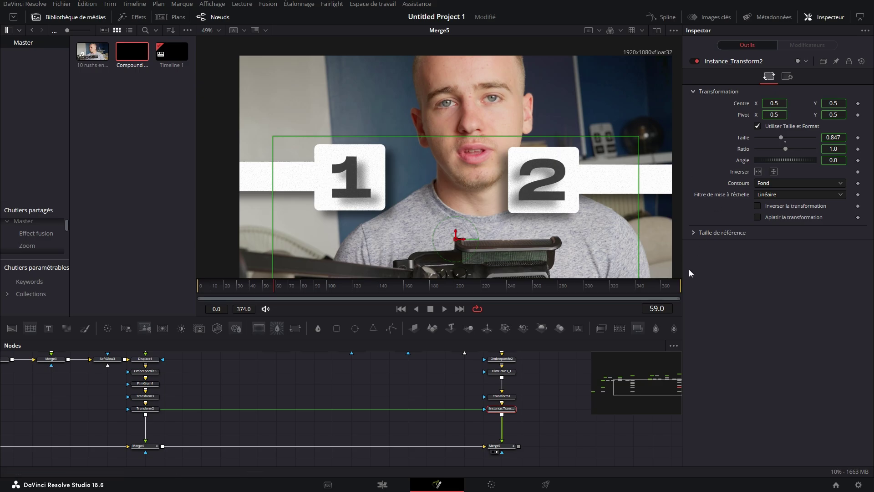
pyautogui.click(567, 395)
# Add a new Background node beside the title network and set its colour to a dark grey
pyautogui.moveTo(464, 434); pyautogui.dragTo(711, 406)
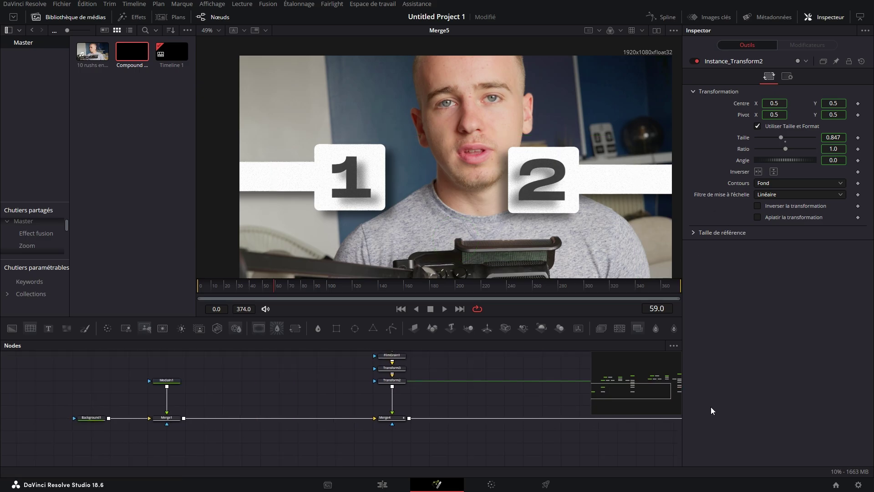
pyautogui.moveTo(342, 450); pyautogui.dragTo(382, 437)
pyautogui.moveTo(12, 328); pyautogui.dragTo(395, 392)
pyautogui.click(791, 146)
pyautogui.click(539, 241)
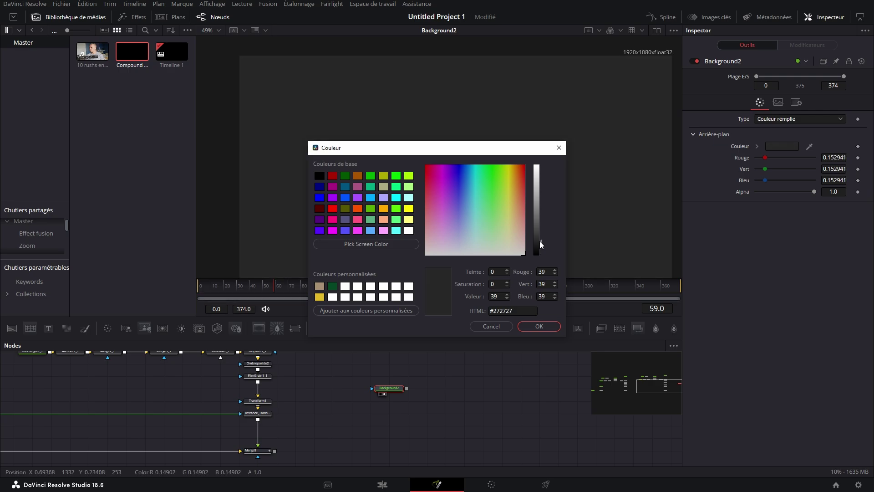
pyautogui.moveTo(539, 242); pyautogui.dragTo(539, 236)
pyautogui.click(539, 326)
# Add a Vignette after the dark grey background, display it, and set its size to 0.7864
pyautogui.click(277, 331)
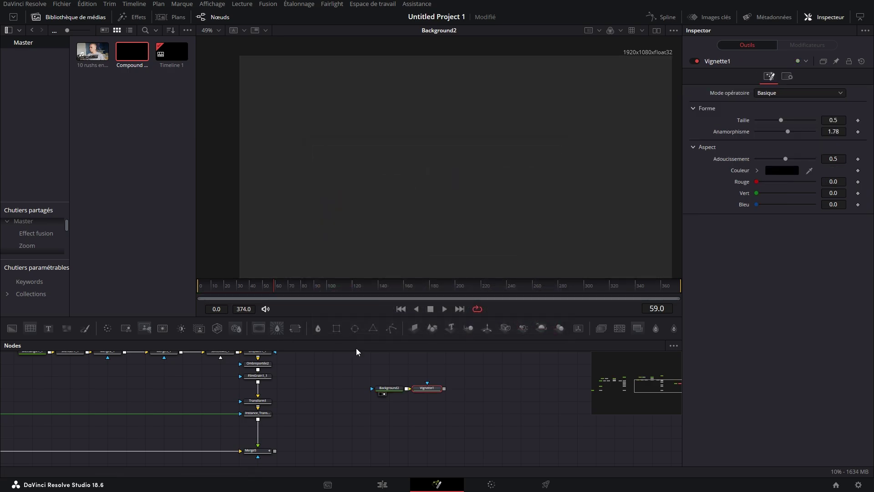
pyautogui.press('1')
pyautogui.moveTo(781, 120); pyautogui.dragTo(800, 122)
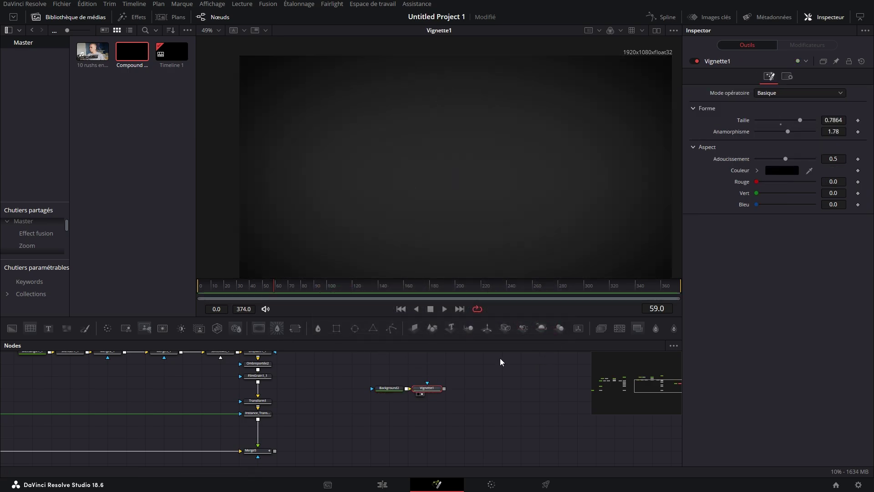
# Add another Background masked by a Rectangle, merge it over the vignette, and display the merge
pyautogui.moveTo(14, 329); pyautogui.dragTo(483, 374)
pyautogui.moveTo(335, 329); pyautogui.dragTo(495, 370)
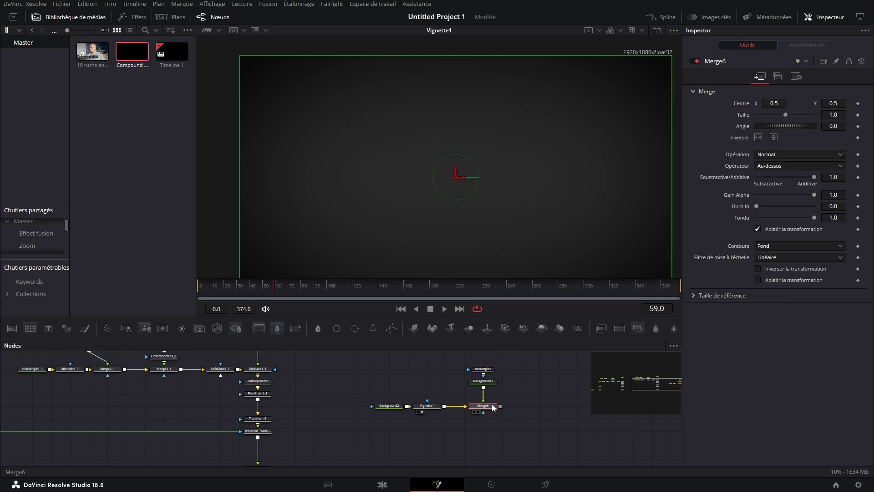
pyautogui.moveTo(491, 406); pyautogui.dragTo(499, 210)
# Set the colour of the rectangle-masked Background to dark grey #2c2c2c
pyautogui.click(484, 381)
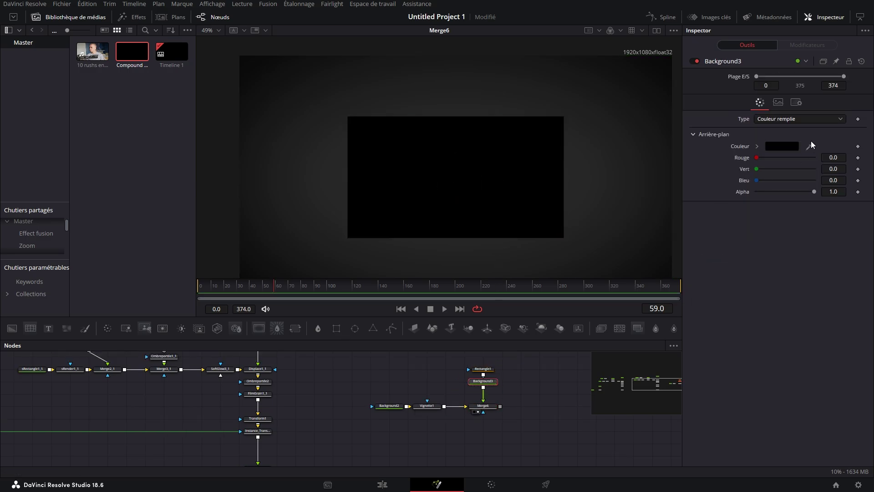
pyautogui.click(787, 149)
pyautogui.click(539, 239)
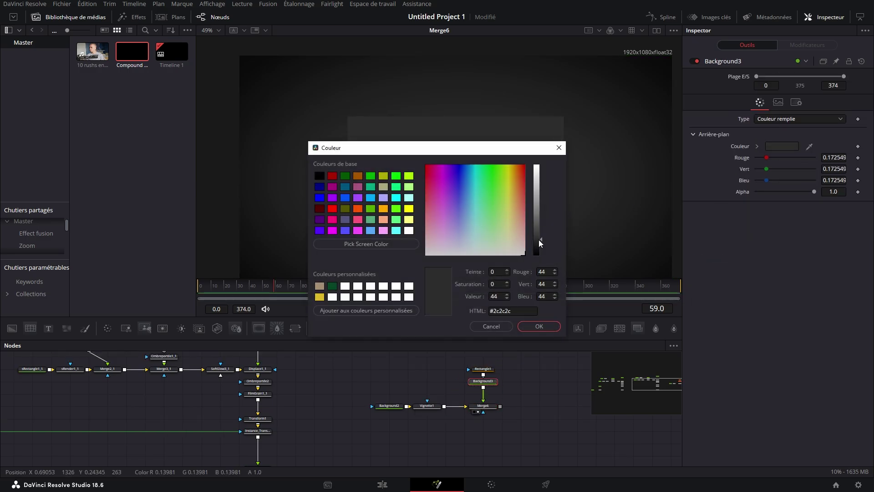
pyautogui.click(552, 326)
# Shape the rectangle into a thin bar about 0.645 wide and 0.051 high with corner radius 0.299, and add a drop shadow
pyautogui.click(467, 171)
pyautogui.moveTo(467, 171); pyautogui.dragTo(595, 199)
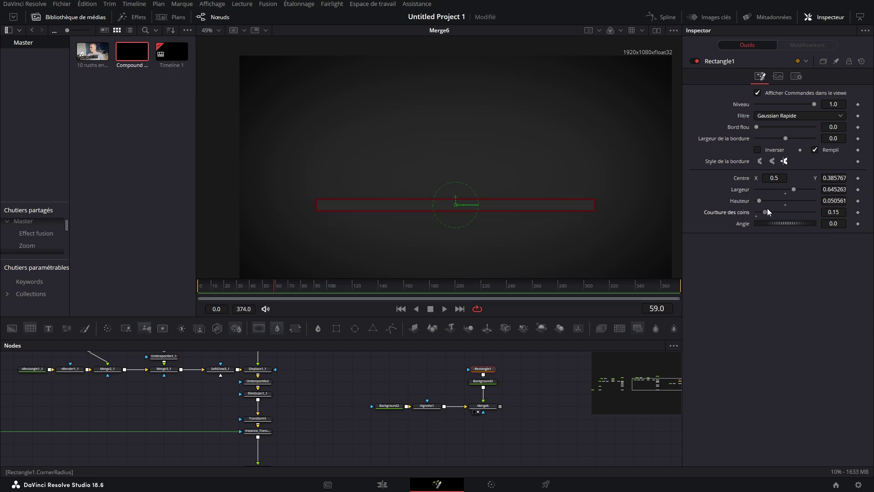
pyautogui.moveTo(767, 208); pyautogui.dragTo(775, 206)
pyautogui.click(452, 228)
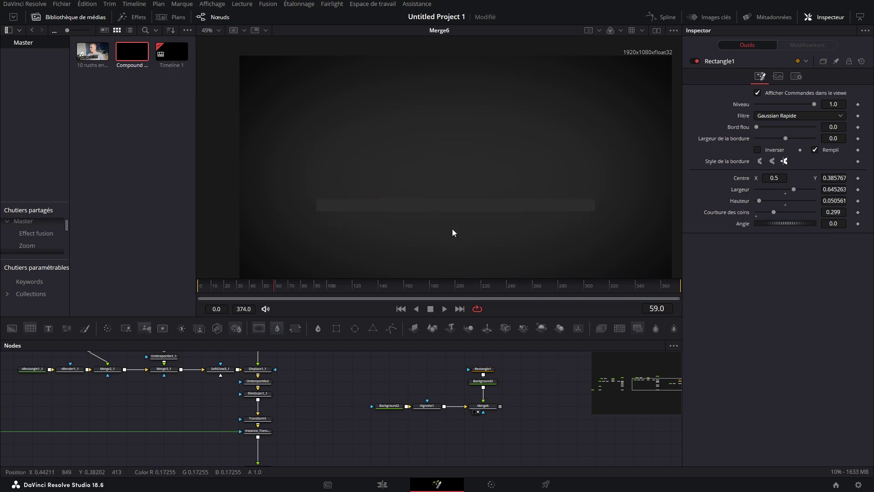
pyautogui.click(494, 381)
pyautogui.click(638, 328)
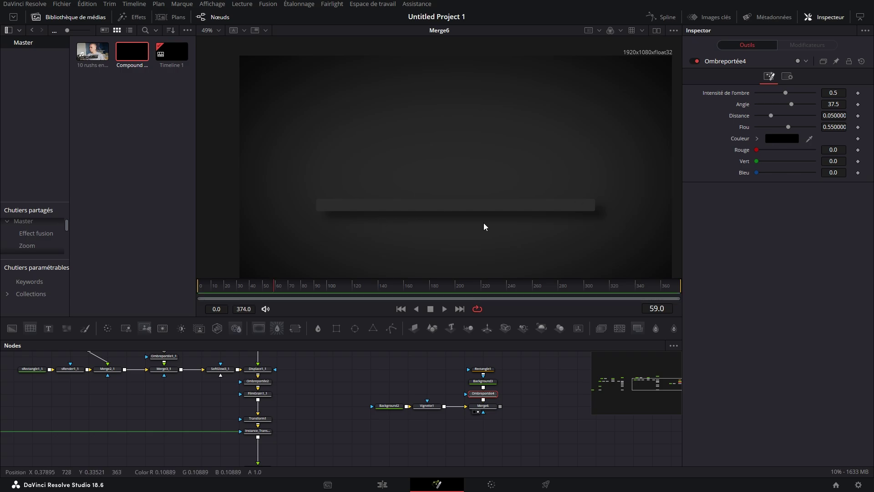
# Add the ChatGPT logo image to the node network and start a new merge after Merge6
pyautogui.click(544, 380)
pyautogui.moveTo(132, 51); pyautogui.dragTo(509, 184)
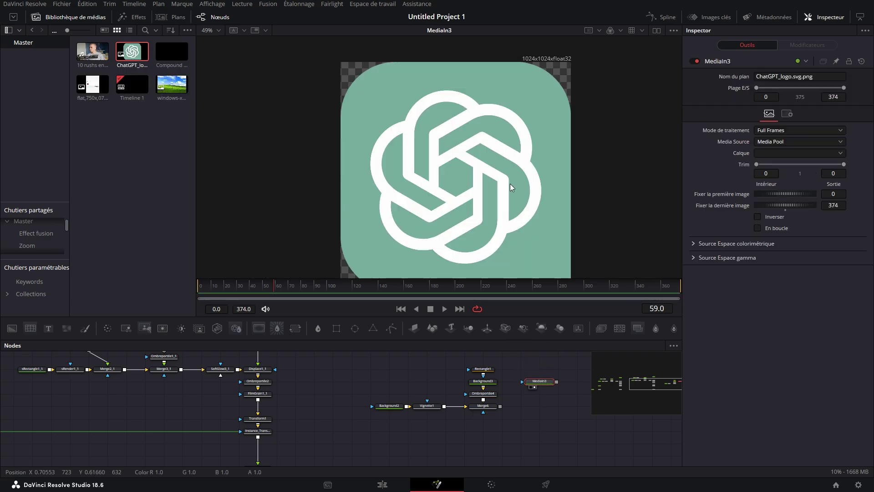
pyautogui.moveTo(557, 369); pyautogui.dragTo(500, 405)
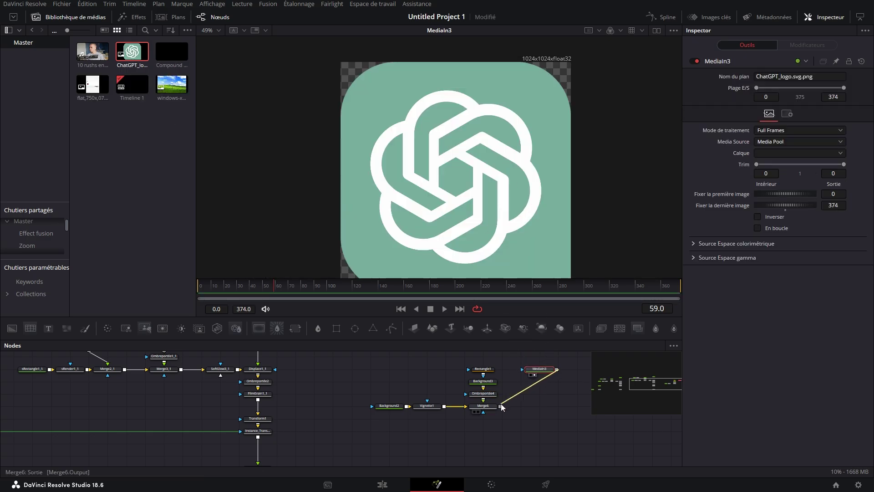
pyautogui.moveTo(501, 405); pyautogui.dragTo(500, 406)
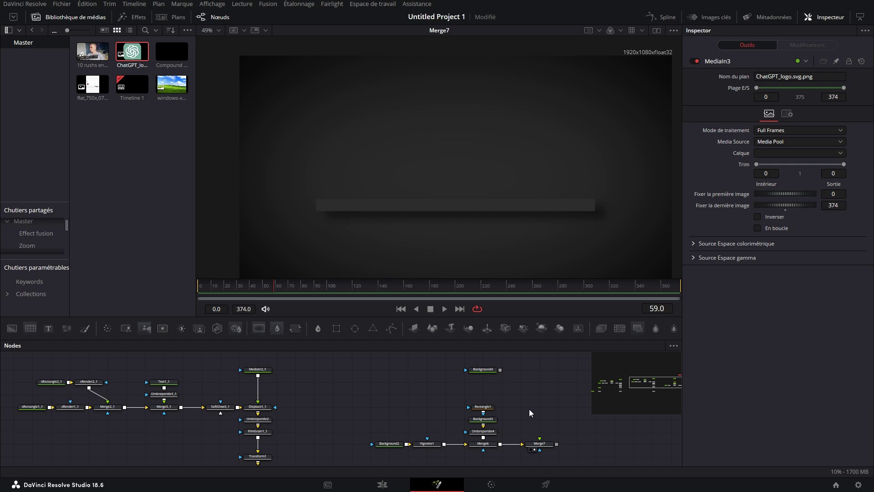
# Merge the ChatGPT logo over a new Background with alpha 0 and connect the result to Merge7's foreground
pyautogui.scroll(2, 529, 409)
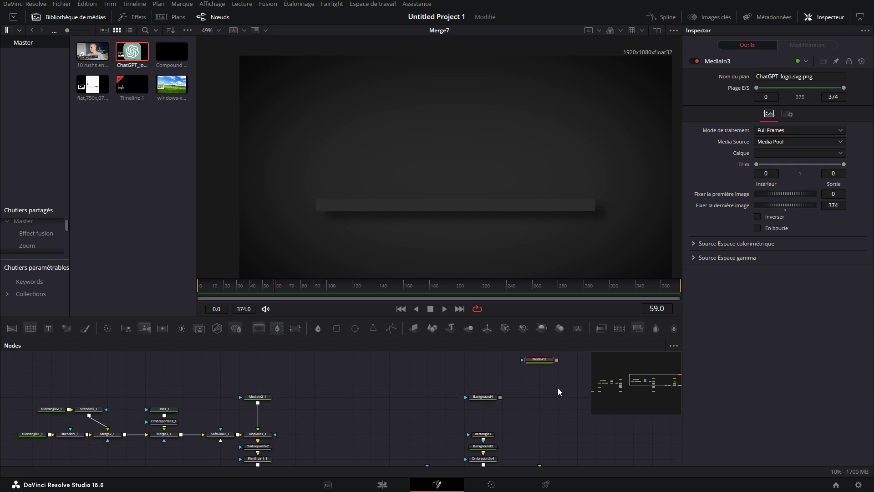
pyautogui.moveTo(539, 365); pyautogui.dragTo(500, 397)
pyautogui.click(483, 397)
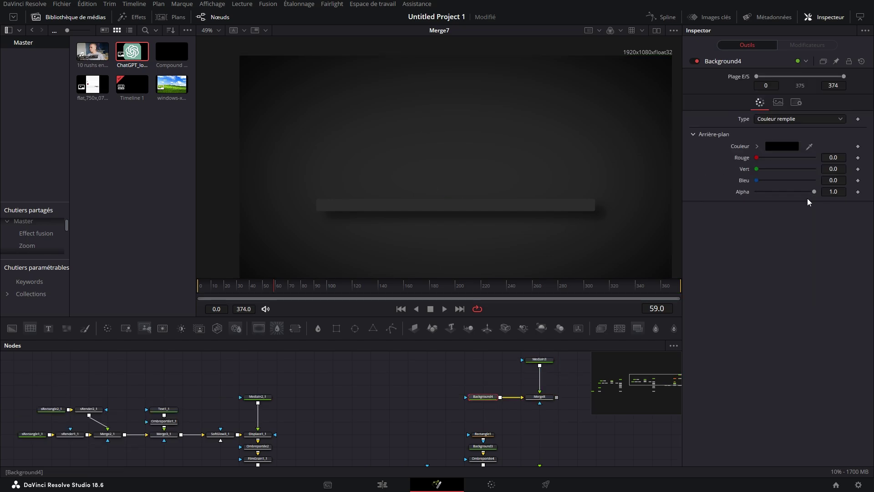
pyautogui.moveTo(812, 192); pyautogui.dragTo(576, 256)
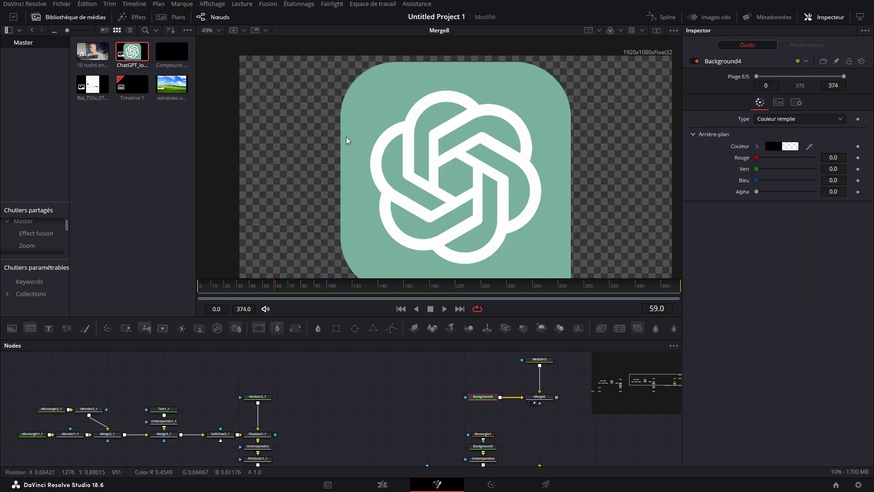
pyautogui.scroll(-2, 558, 397)
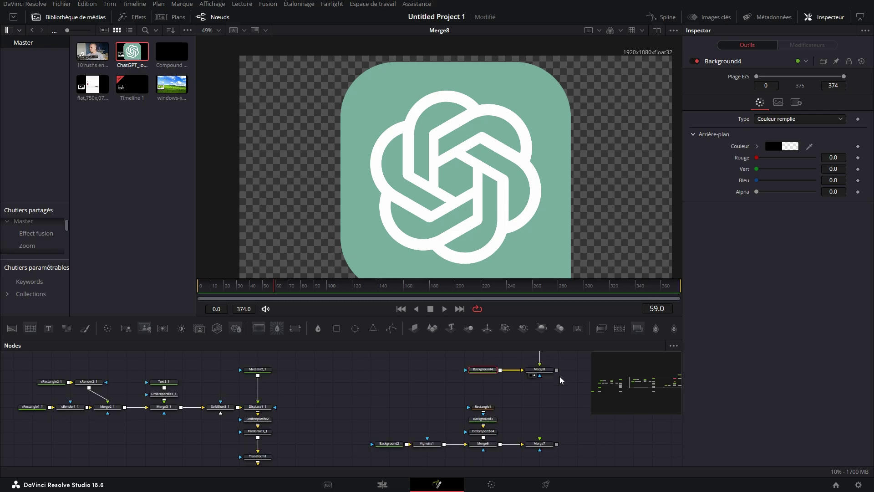
pyautogui.moveTo(556, 369); pyautogui.dragTo(515, 169)
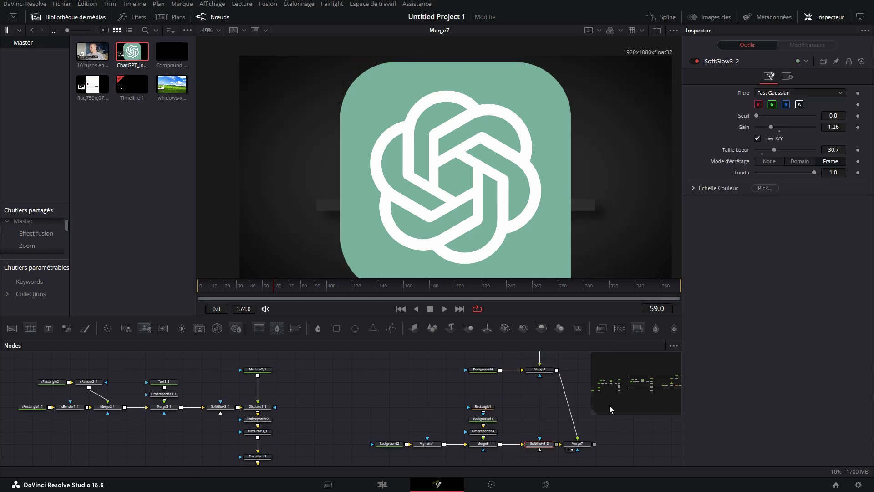
# Insert the Soft Glow between Merge8 and Merge7 with a lower gain, and scale the logo down in Merge7
pyautogui.click(570, 441)
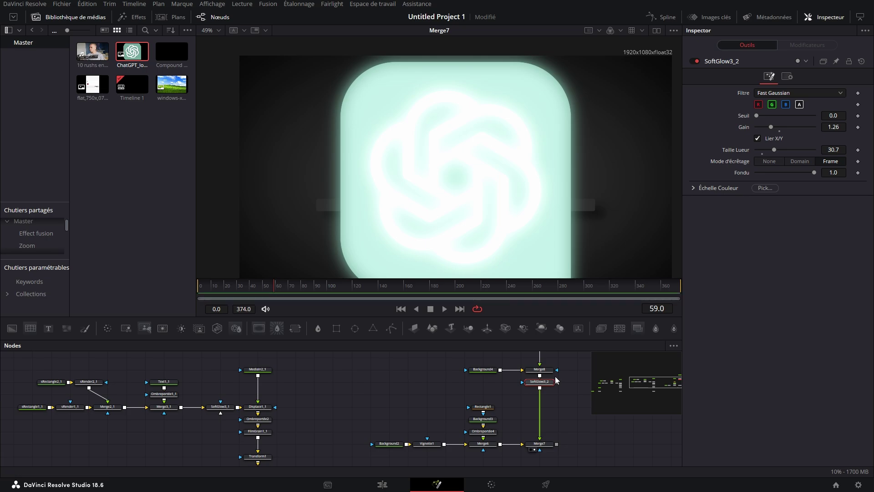
pyautogui.moveTo(771, 128); pyautogui.dragTo(757, 128)
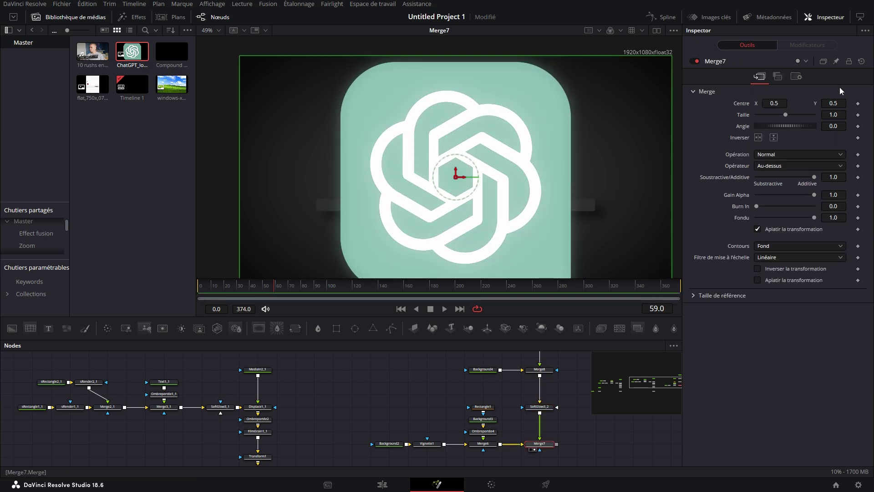
pyautogui.moveTo(785, 115); pyautogui.dragTo(763, 116)
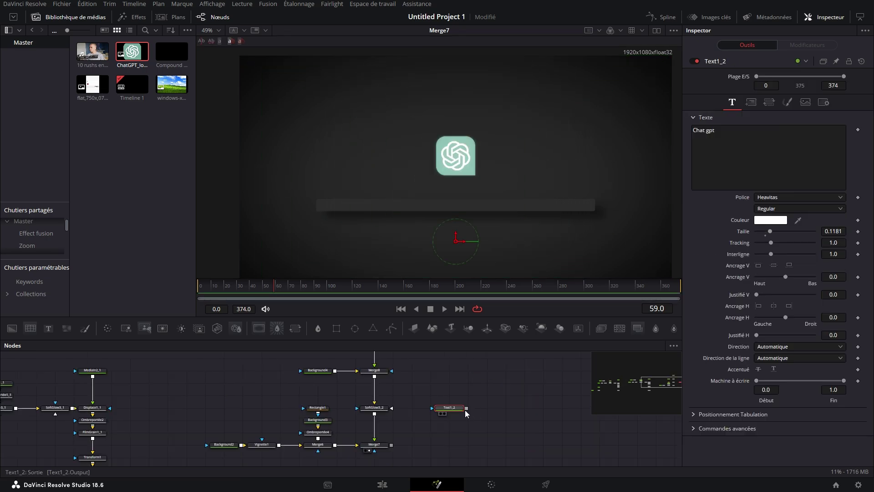
# Merge the "Chat gpt" text over Merge7 at size 0.37 and place it just below the logo
pyautogui.moveTo(467, 408); pyautogui.dragTo(392, 446)
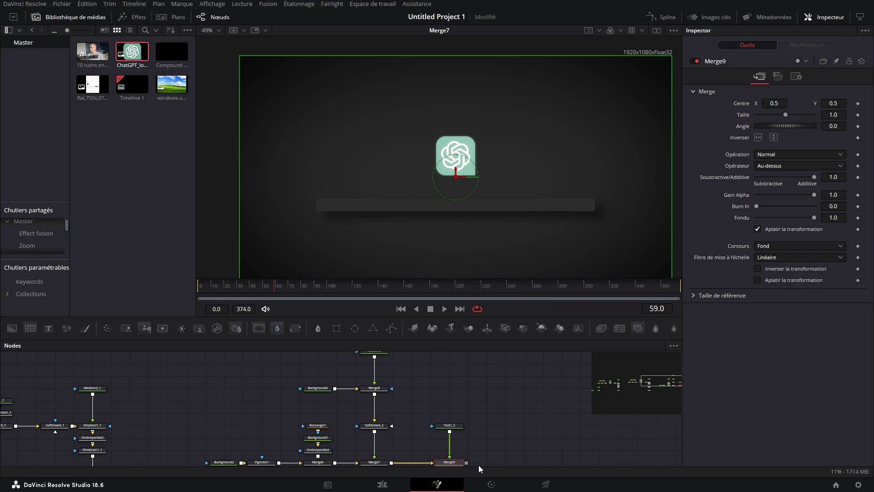
pyautogui.moveTo(458, 437); pyautogui.dragTo(474, 117)
pyautogui.moveTo(785, 114); pyautogui.dragTo(767, 114)
pyautogui.moveTo(459, 155); pyautogui.dragTo(459, 161)
# Add a drop shadow and a Soft Glow with gain 0.709 after the Chat GPT text node
pyautogui.click(507, 395)
pyautogui.click(453, 400)
pyautogui.click(656, 329)
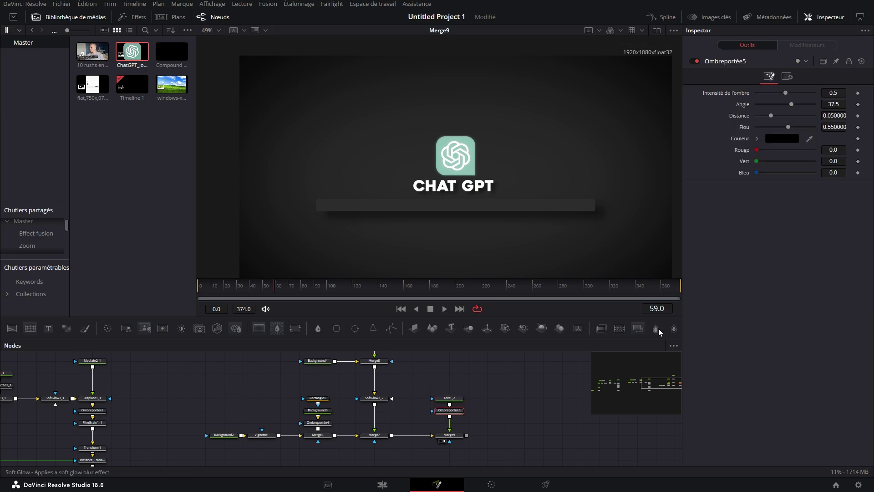
pyautogui.click(674, 328)
pyautogui.moveTo(788, 126); pyautogui.dragTo(782, 126)
pyautogui.moveTo(480, 425); pyautogui.dragTo(445, 380)
pyautogui.moveTo(450, 422); pyautogui.dragTo(450, 398)
pyautogui.click(453, 399)
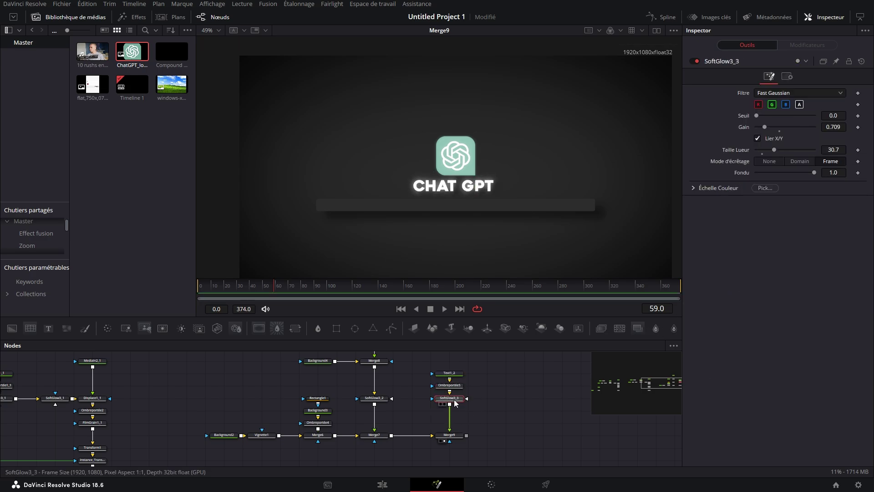
# Add a Displace node after the text's Soft Glow and drive it with a new FastNoise node
pyautogui.click(602, 330)
pyautogui.moveTo(32, 332); pyautogui.dragTo(501, 413)
pyautogui.moveTo(504, 411); pyautogui.dragTo(448, 413)
pyautogui.click(447, 413)
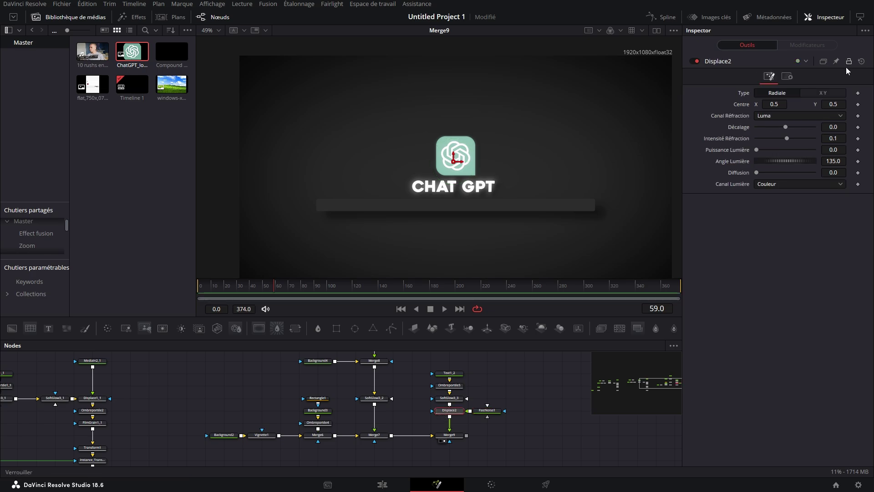
# Switch Displace2 to XY, link its X refraction to YRefraction by expression, and set the Y refraction to 0.0035
pyautogui.click(823, 96)
pyautogui.write('=')
pyautogui.press('Tab')
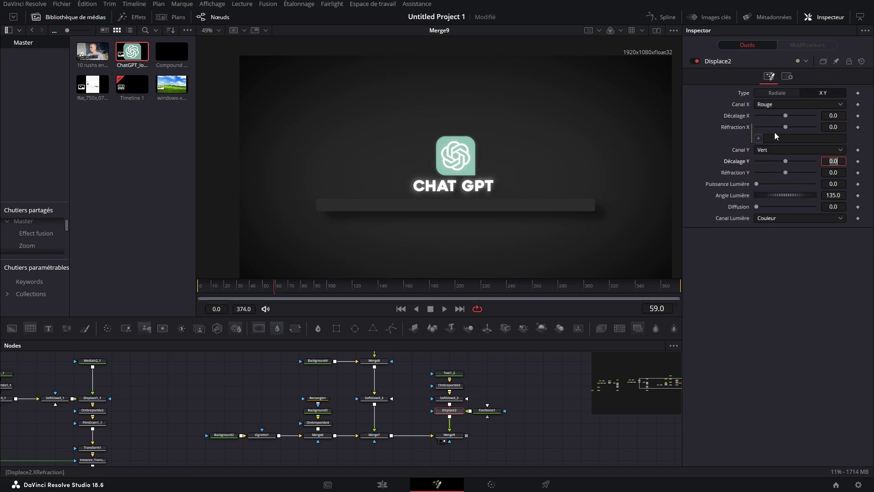
pyautogui.moveTo(738, 170); pyautogui.dragTo(739, 171)
pyautogui.click(843, 173)
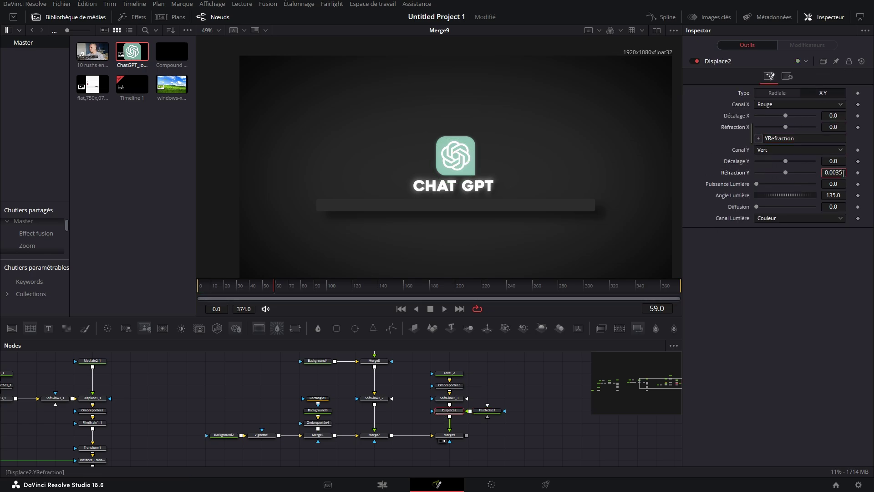
pyautogui.press('Tab')
# Set the FastNoise detail to 10, increase its scale and slightly its contrast, and set the seethe rate to 0.038
pyautogui.click(487, 410)
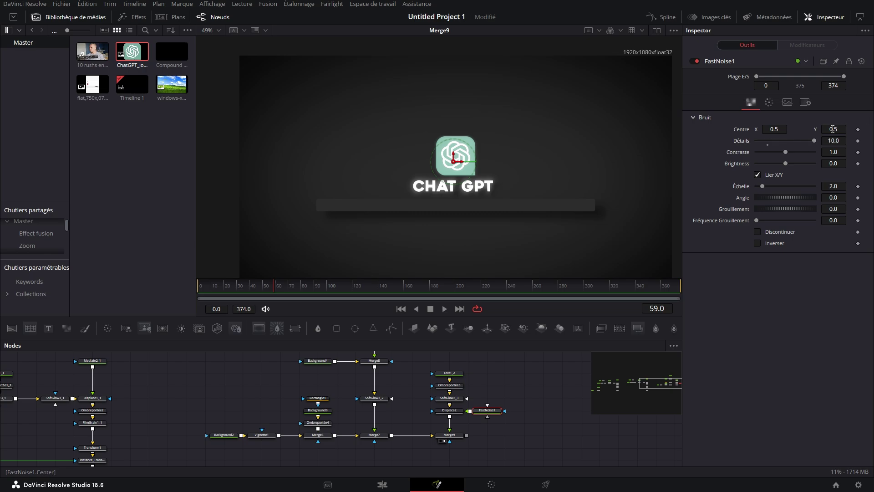
pyautogui.moveTo(762, 186); pyautogui.dragTo(791, 185)
pyautogui.moveTo(785, 152); pyautogui.dragTo(787, 154)
pyautogui.click(822, 218)
pyautogui.write('0.038')
pyautogui.press('Return')
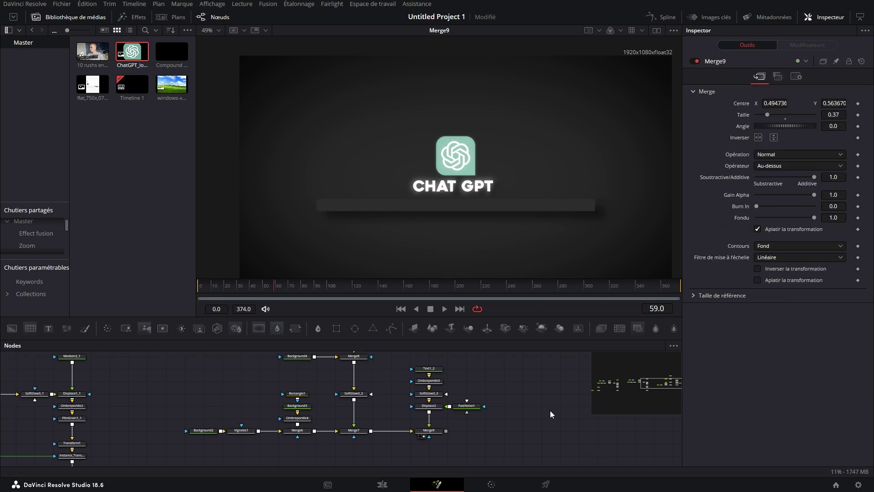
# Add an sNGon shape node in the empty area beyond Merge9
pyautogui.moveTo(549, 410); pyautogui.dragTo(474, 430)
pyautogui.hotkey('shift', 'space')
pyautogui.write('s')
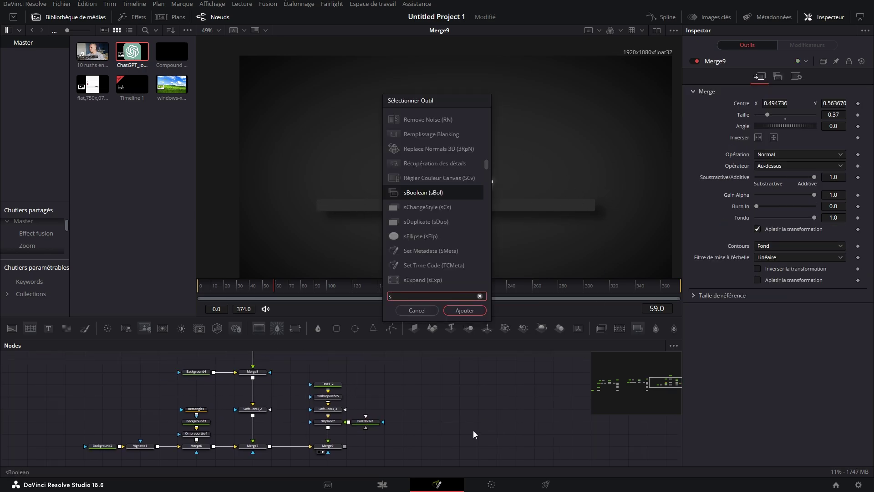
pyautogui.write('ngon')
pyautogui.press('Return')
# Add an sRender after the sNGon, merge it over Merge9's output, and display the new merge
pyautogui.hotkey('shift', 'space')
pyautogui.write('sre')
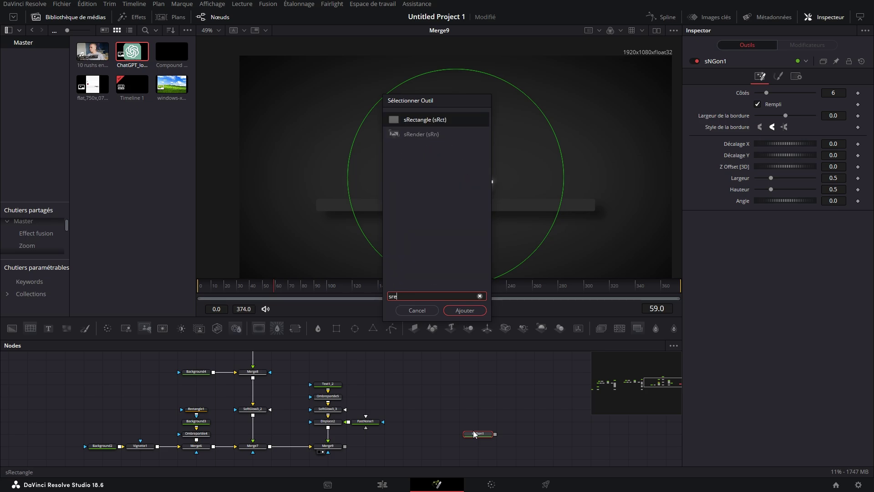
pyautogui.write('nde')
pyautogui.press('Return')
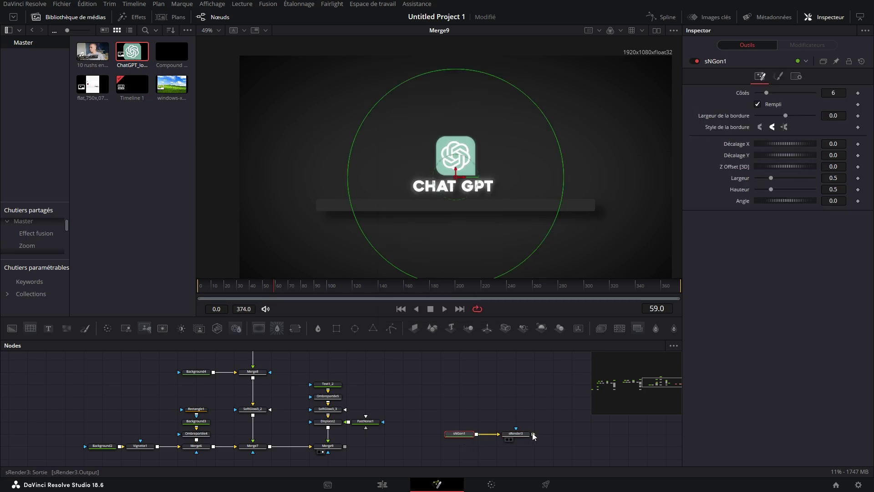
pyautogui.moveTo(534, 436); pyautogui.dragTo(345, 446)
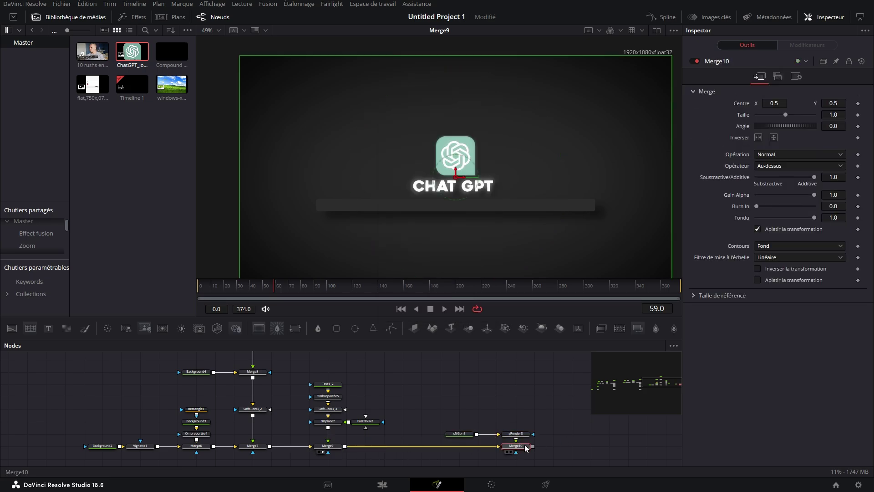
pyautogui.press('1')
# Give the sNGon 3 sides and add a Transform after sRender3 with size 0.054, lowering the triangle onto the bar
pyautogui.click(460, 433)
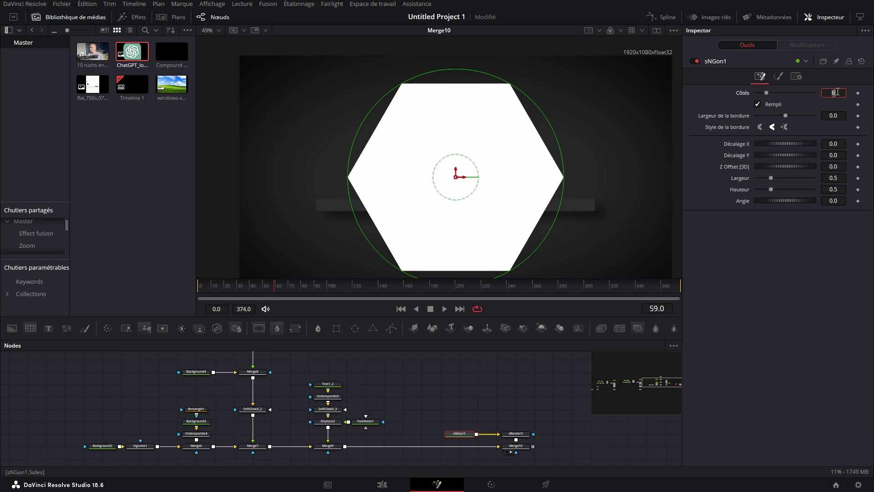
pyautogui.press('Return')
pyautogui.click(833, 200)
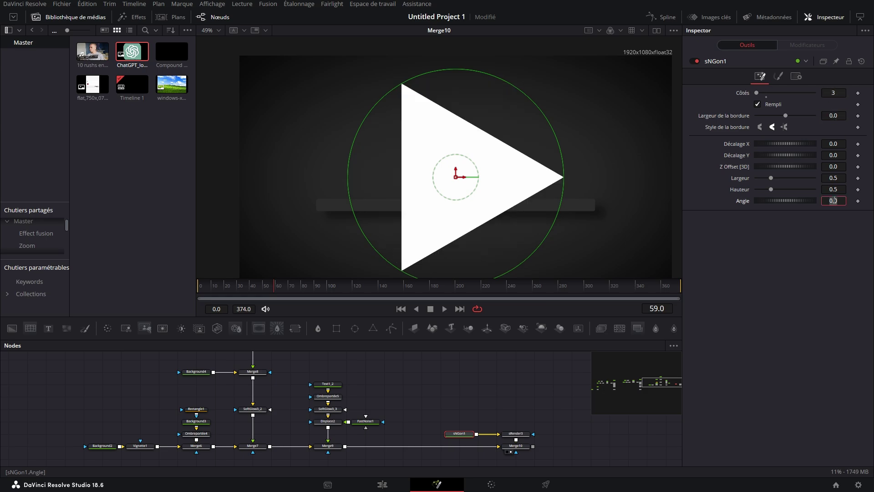
pyautogui.press('Return')
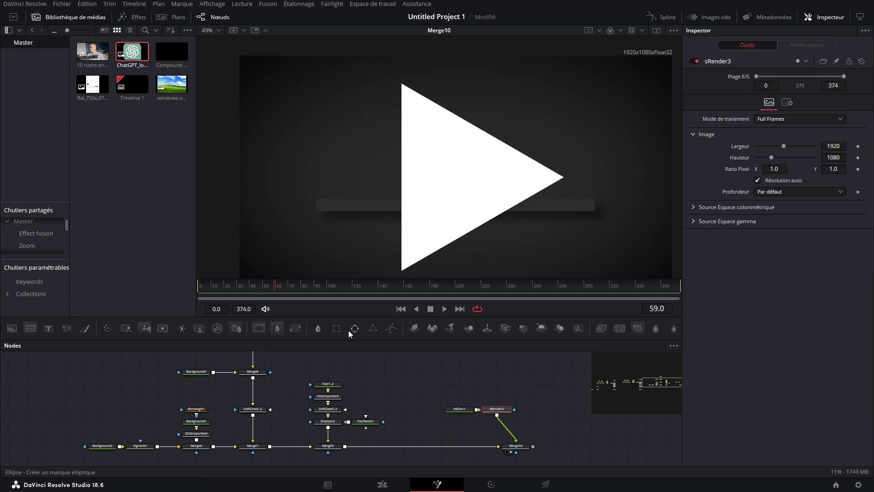
pyautogui.click(295, 327)
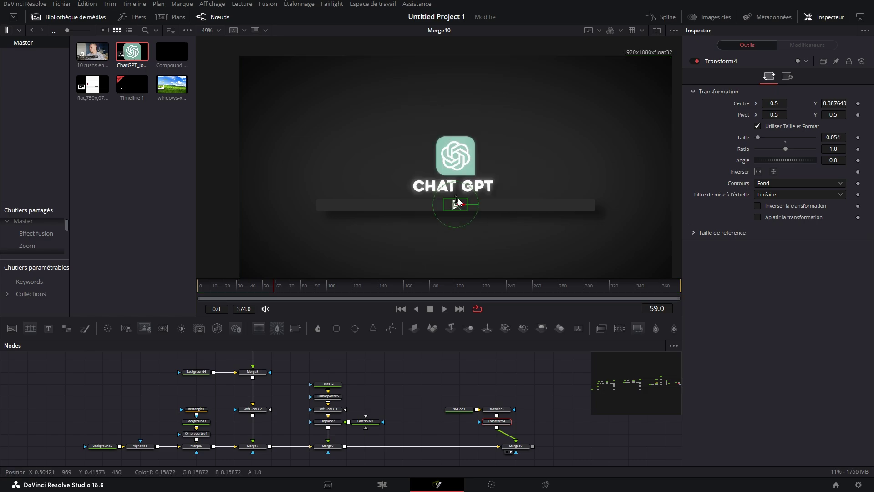
# Change the sNGon triangle's fill colour to dark grey #464646
pyautogui.click(459, 409)
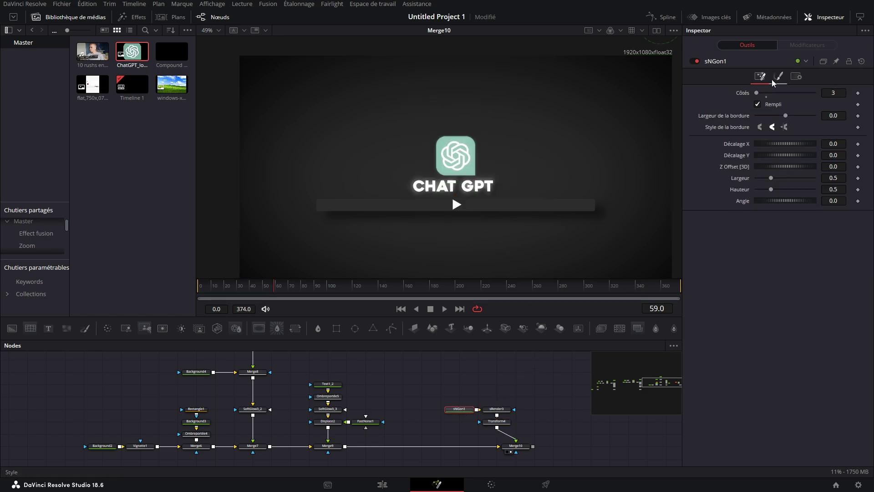
pyautogui.click(777, 76)
pyautogui.click(781, 93)
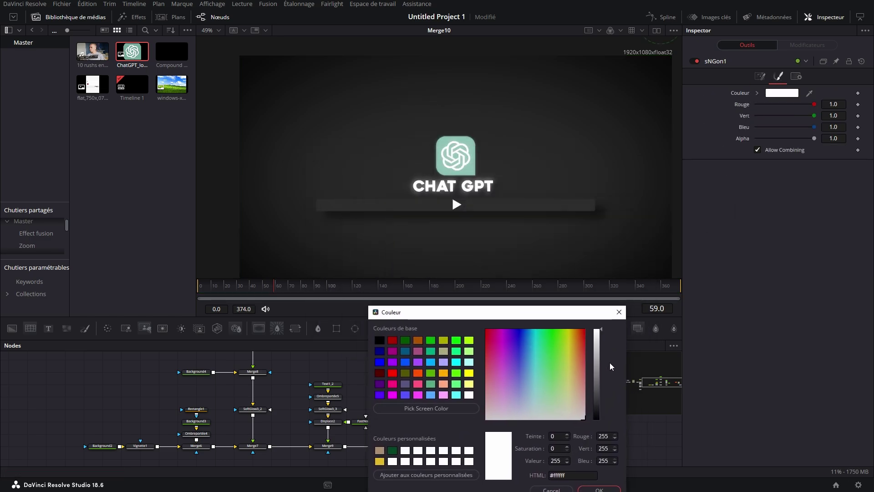
pyautogui.moveTo(597, 364); pyautogui.dragTo(598, 395)
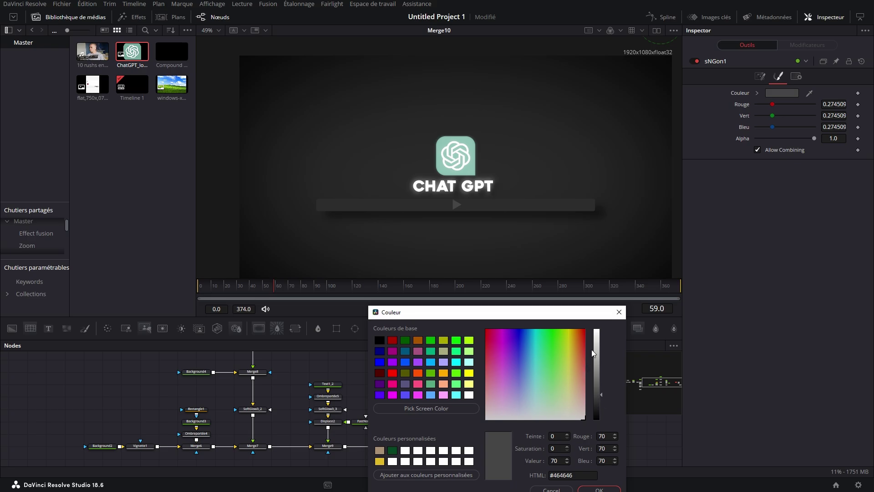
pyautogui.click(599, 489)
# Insert a drop shadow and a soft glow between sRender3 and the triangle's Transform
pyautogui.click(497, 384)
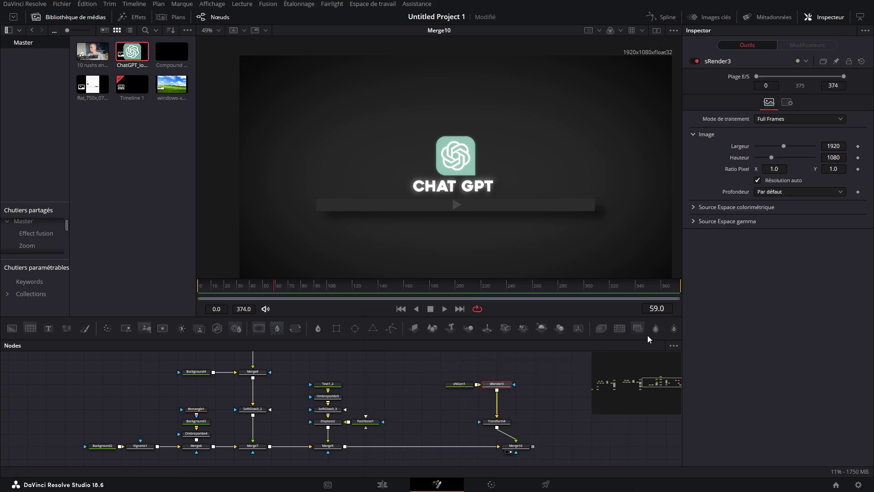
pyautogui.click(655, 328)
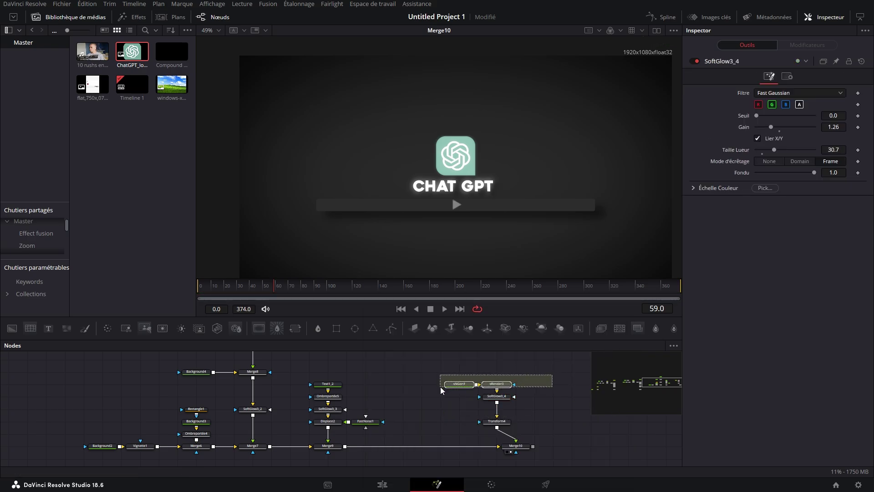
pyautogui.click(637, 329)
pyautogui.click(496, 406)
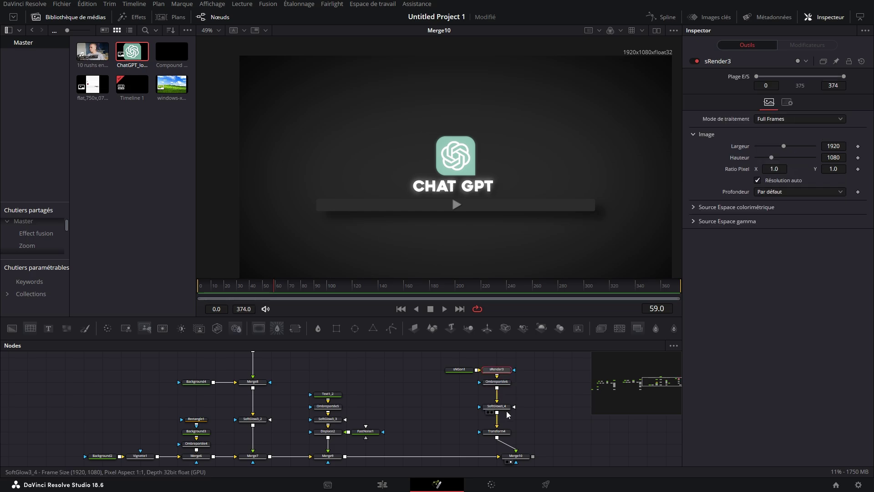
# Keyframe Transform4's centre so the triangle travels along the bar from X 0.242 at frame 70 to X 0.796 at frame 160
pyautogui.click(497, 431)
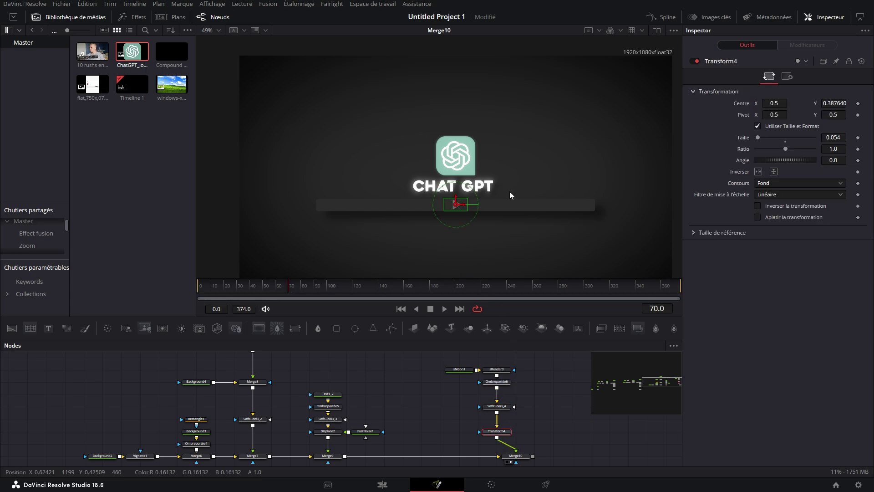
pyautogui.moveTo(462, 204); pyautogui.dragTo(590, 209)
pyautogui.click(858, 103)
pyautogui.click(404, 285)
# Smooth the triangle's displacement curve with ease in 62 and ease out 55, and time-stretch it to end at frame 120
pyautogui.hotkey('shift', 'F8')
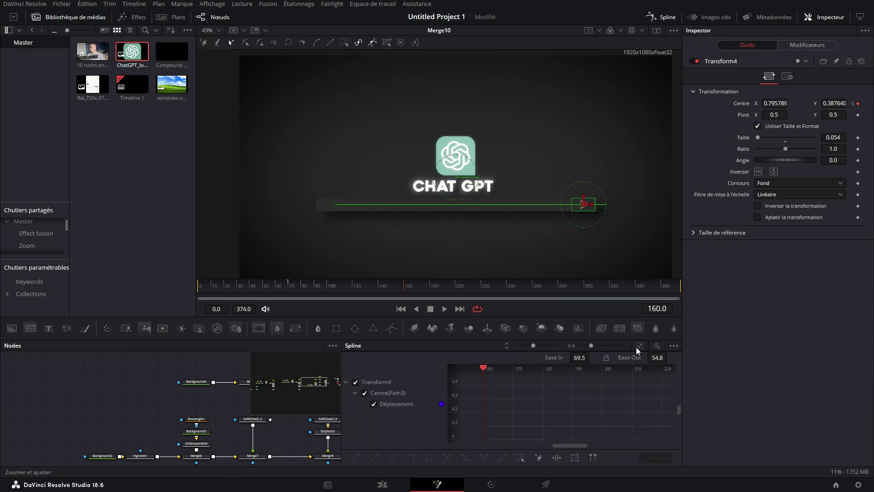
pyautogui.press('s')
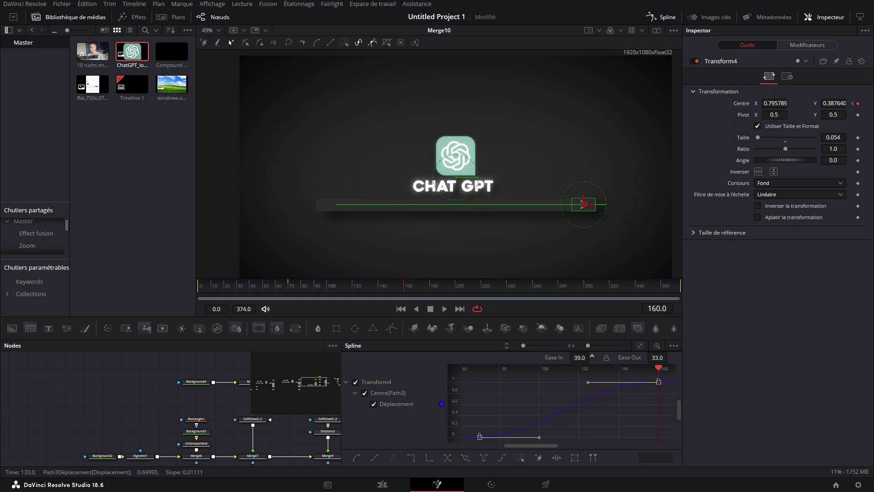
pyautogui.click(556, 458)
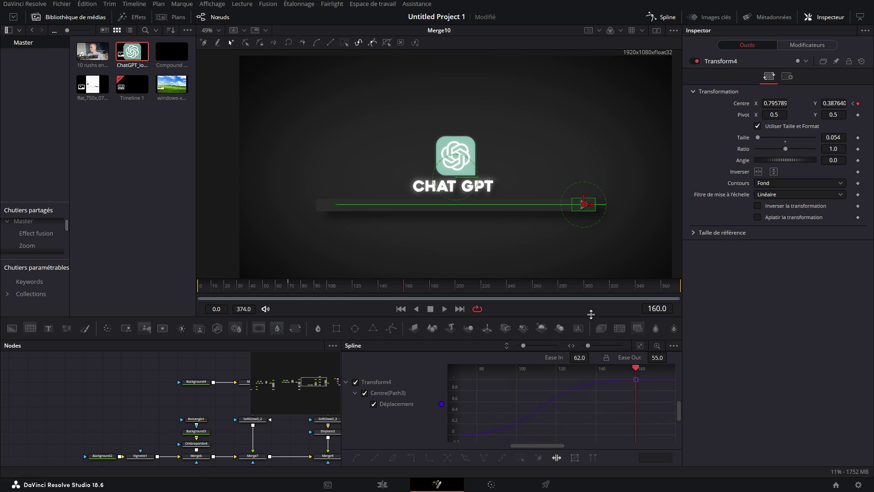
pyautogui.moveTo(405, 285); pyautogui.dragTo(423, 284)
pyautogui.moveTo(647, 403); pyautogui.dragTo(568, 402)
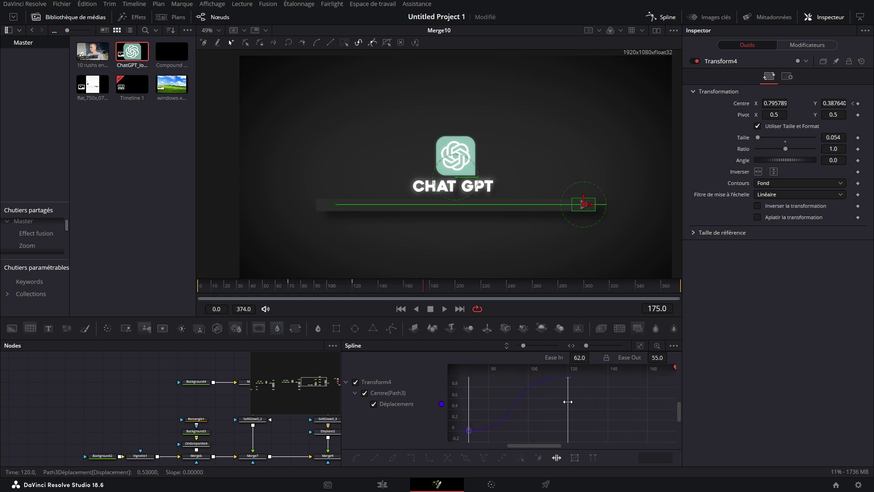
pyautogui.click(556, 458)
pyautogui.click(651, 17)
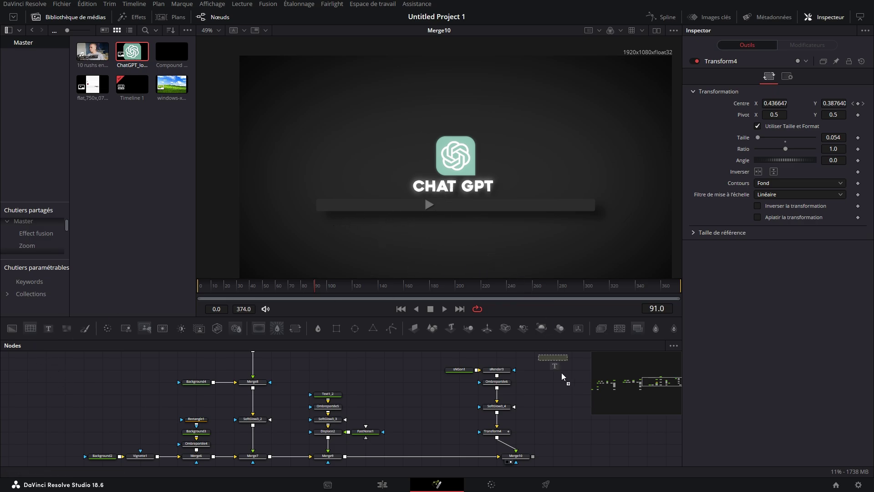
# Merge the text "You can adopt it" over Merge10 at size 0.0359, centred on the bar, with a drop shadow and a reduced-gain soft glow
pyautogui.moveTo(561, 373); pyautogui.dragTo(348, 229)
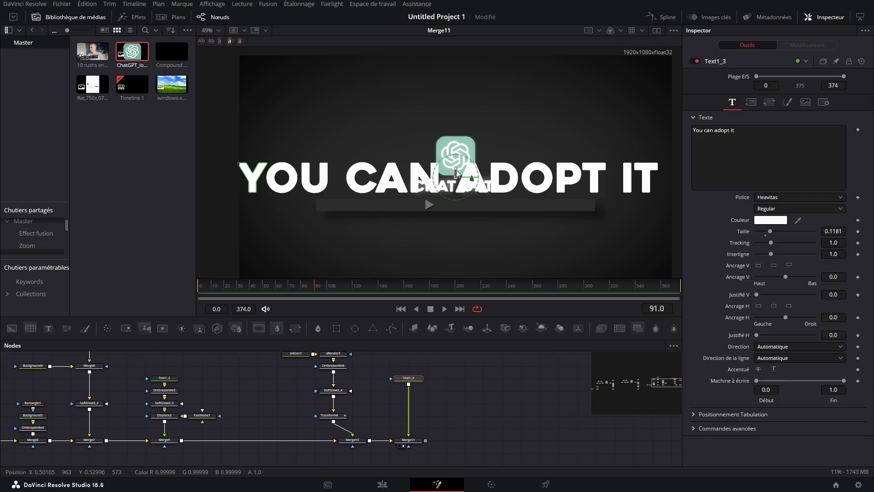
pyautogui.moveTo(457, 173); pyautogui.dragTo(456, 203)
pyautogui.doubleClick(833, 231)
pyautogui.write('0.035')
pyautogui.press('Return')
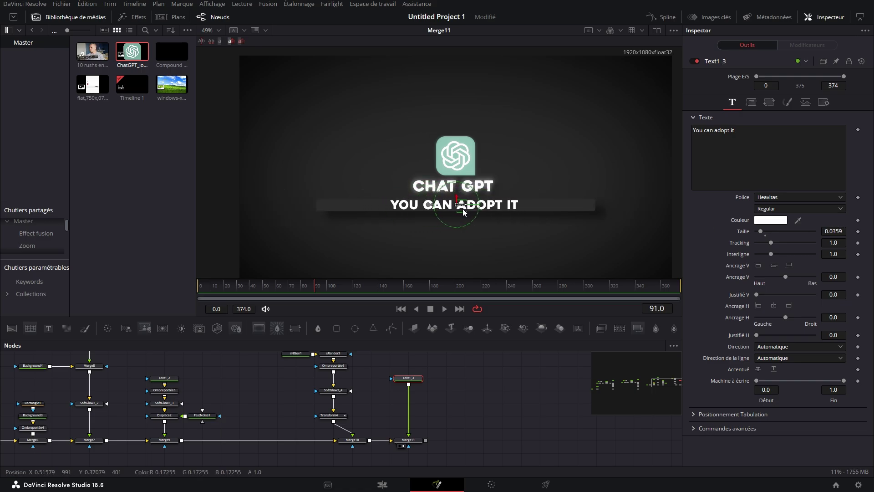
pyautogui.moveTo(462, 209); pyautogui.dragTo(456, 208)
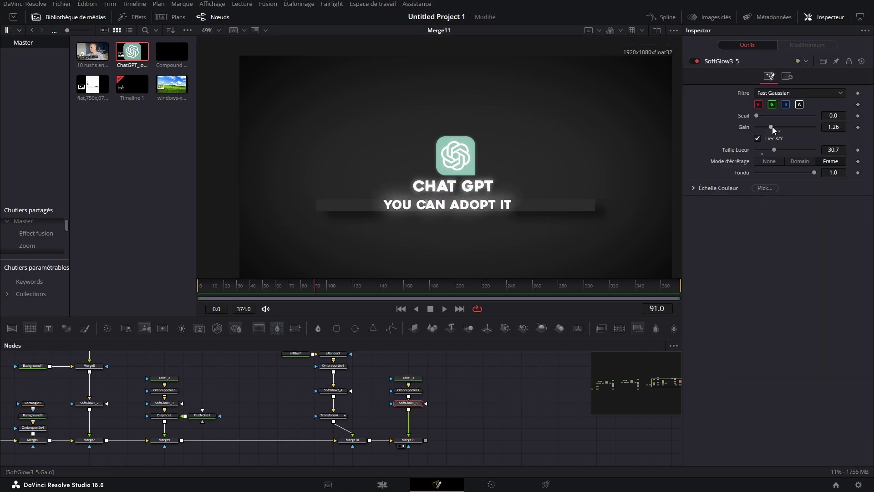
pyautogui.moveTo(770, 127); pyautogui.dragTo(765, 127)
# Keyframe the new text's write-on effect with its end at 0.0 on frame 80 and 1.0 on frame 140
pyautogui.click(408, 378)
pyautogui.moveTo(327, 286); pyautogui.dragTo(296, 288)
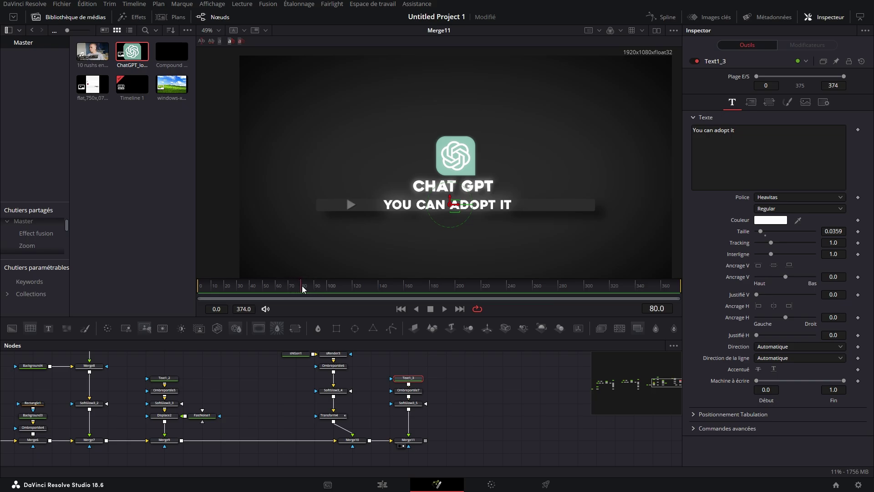
pyautogui.click(858, 381)
pyautogui.click(330, 287)
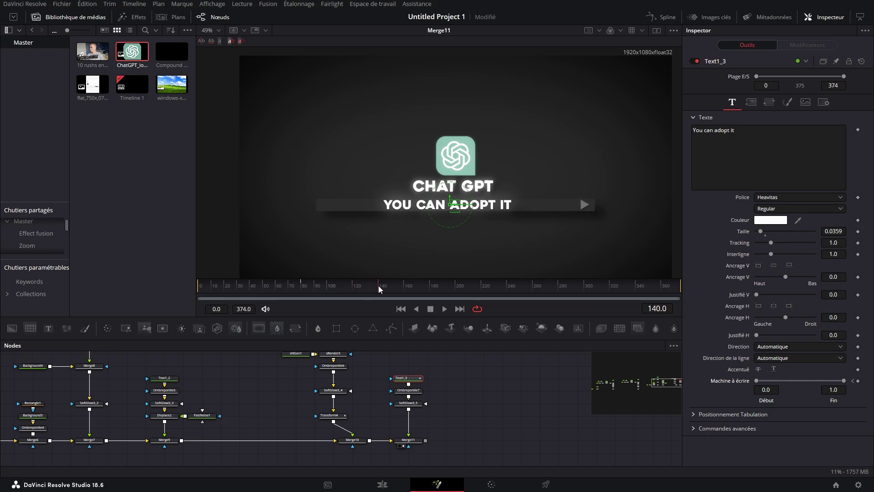
pyautogui.click(853, 382)
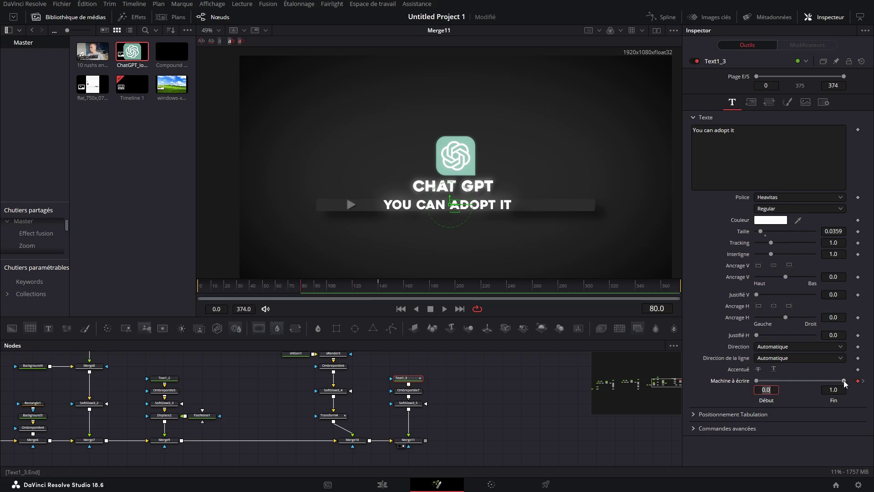
pyautogui.moveTo(844, 382); pyautogui.dragTo(760, 380)
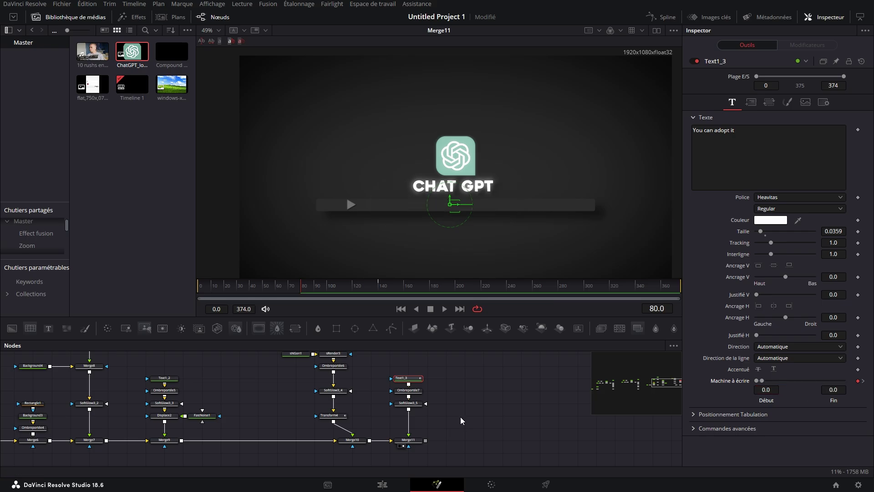
# Smooth the text's write-on keyframes with ease in 38.1 and ease out 57.1
pyautogui.click(662, 17)
pyautogui.hotkey('ctrl', 'a')
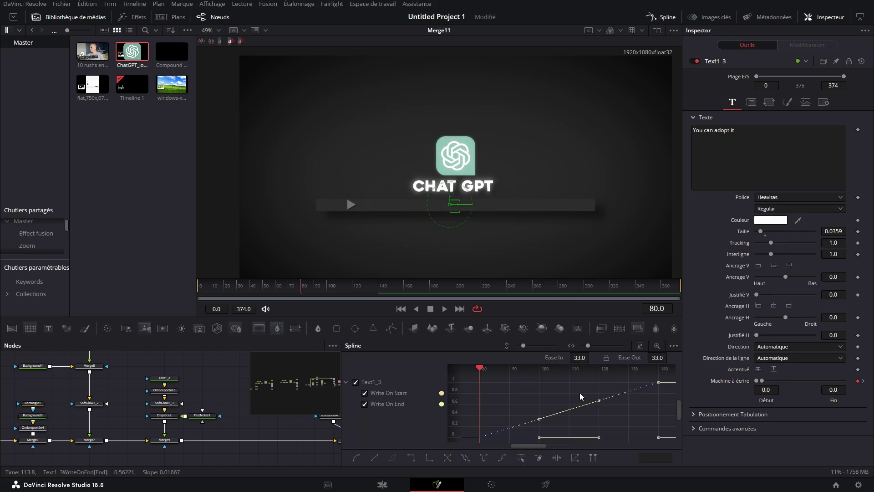
pyautogui.press('f')
pyautogui.moveTo(577, 358)
pyautogui.mouseDown()
pyautogui.moveTo(594, 358)
pyautogui.moveTo(579, 358)
pyautogui.mouseUp()
pyautogui.moveTo(658, 360); pyautogui.dragTo(670, 360)
# Enable motion blur on the new text with quality 4 and on sRender3, and preview the animation
pyautogui.click(823, 102)
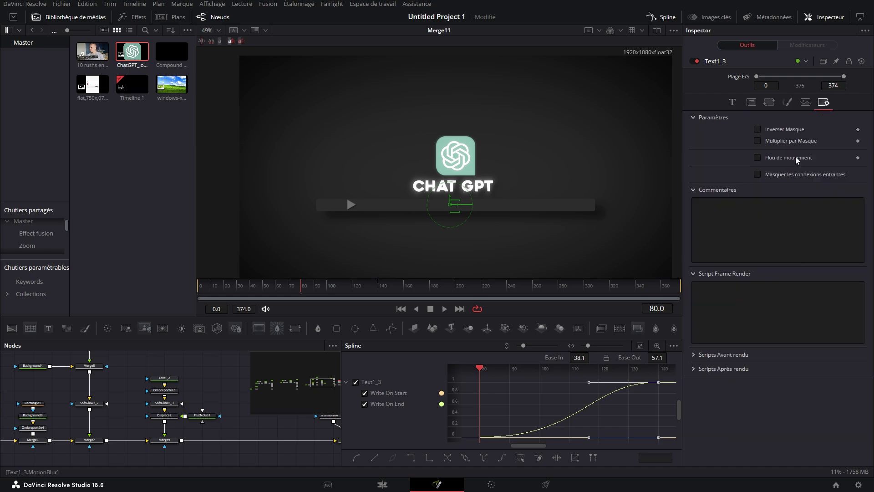
pyautogui.click(757, 157)
pyautogui.click(661, 17)
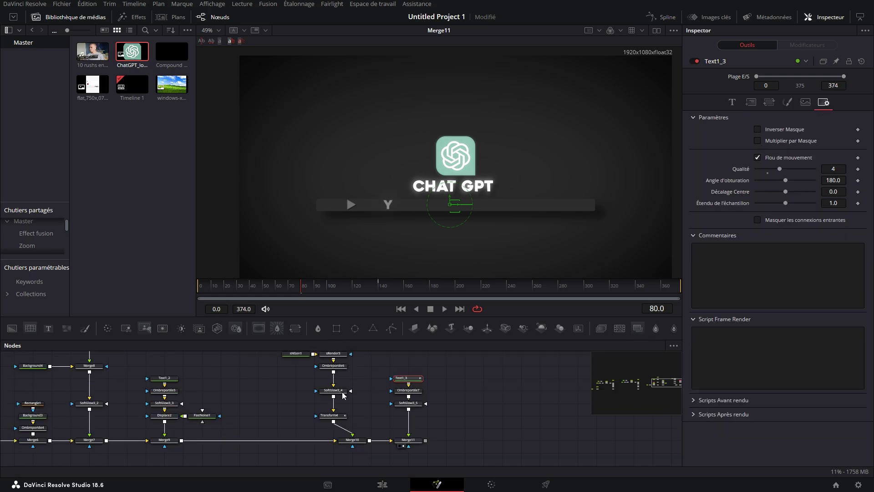
pyautogui.click(338, 354)
pyautogui.click(788, 102)
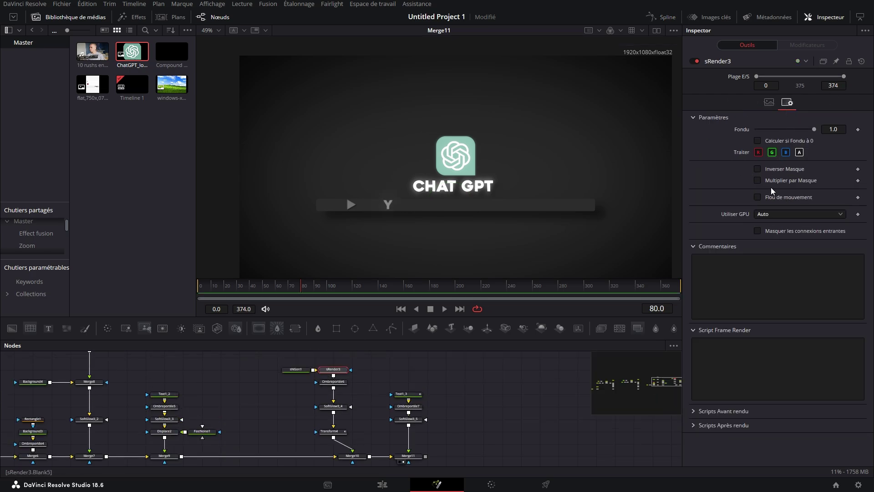
pyautogui.click(757, 198)
pyautogui.moveTo(292, 461); pyautogui.dragTo(293, 413)
pyautogui.scroll(-2, 294, 413)
pyautogui.moveTo(339, 286); pyautogui.dragTo(360, 276)
pyautogui.scroll(2, 528, 406)
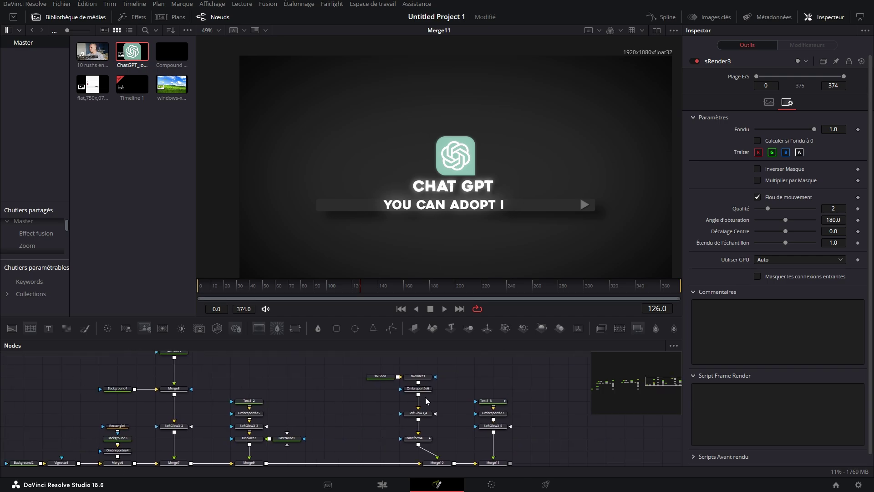
# Move the triangle's starting position at frame 70 to the middle of the bar and check its displacement curve up to frame 120
pyautogui.click(387, 376)
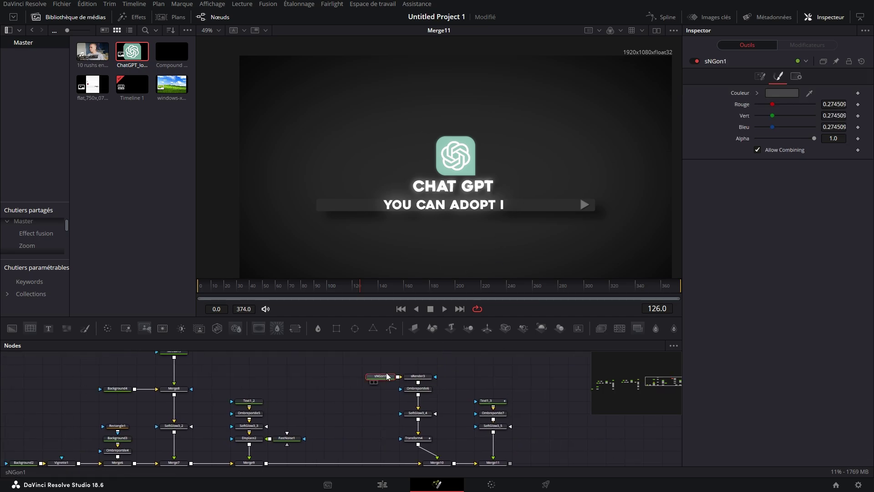
pyautogui.click(414, 438)
pyautogui.moveTo(359, 284); pyautogui.dragTo(288, 283)
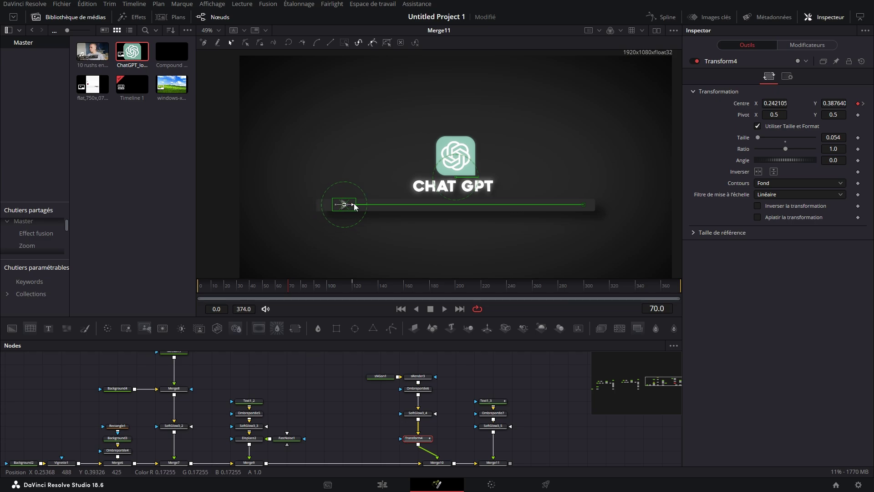
pyautogui.moveTo(356, 207); pyautogui.dragTo(456, 205)
pyautogui.moveTo(315, 284); pyautogui.dragTo(334, 278)
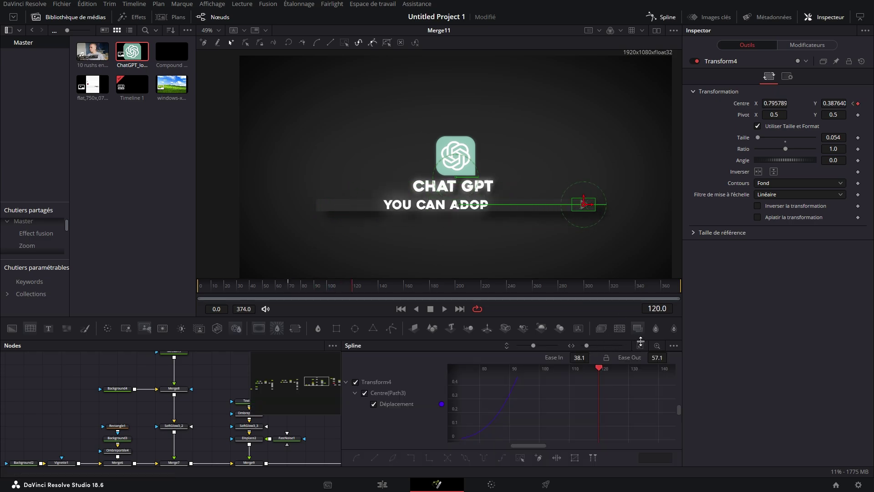
pyautogui.click(640, 342)
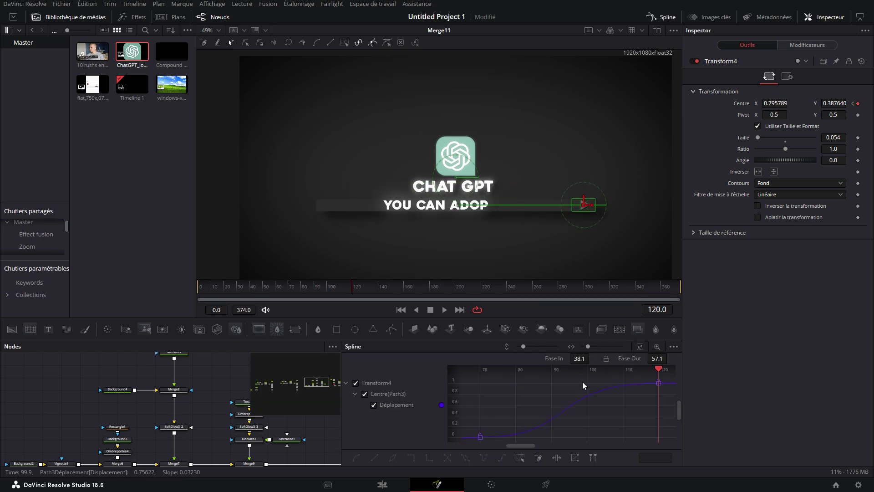
pyautogui.moveTo(545, 387); pyautogui.dragTo(586, 368)
pyautogui.click(650, 17)
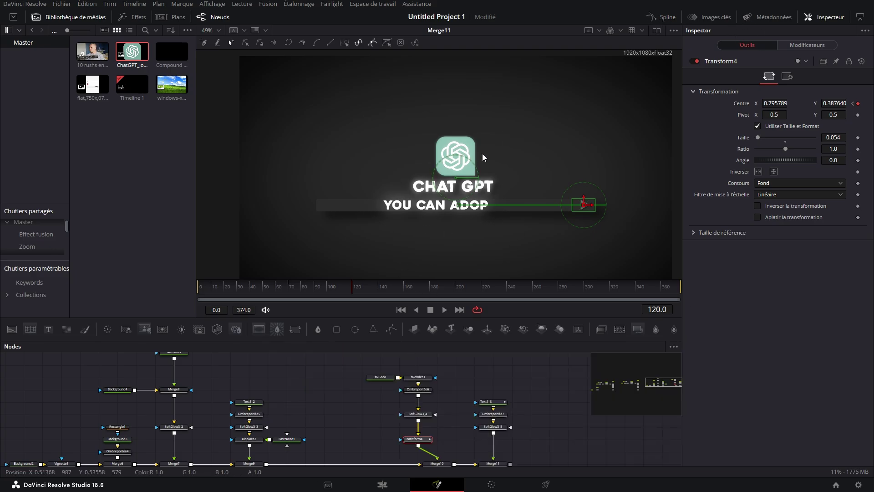
# Keyframe the ChatGPT logo's centre and blend so it drops from slightly higher at blend 0.0 on frame 74 to Y 0.601123 at 1.0 on frame 91
pyautogui.scroll(-1, 180, 454)
pyautogui.click(174, 436)
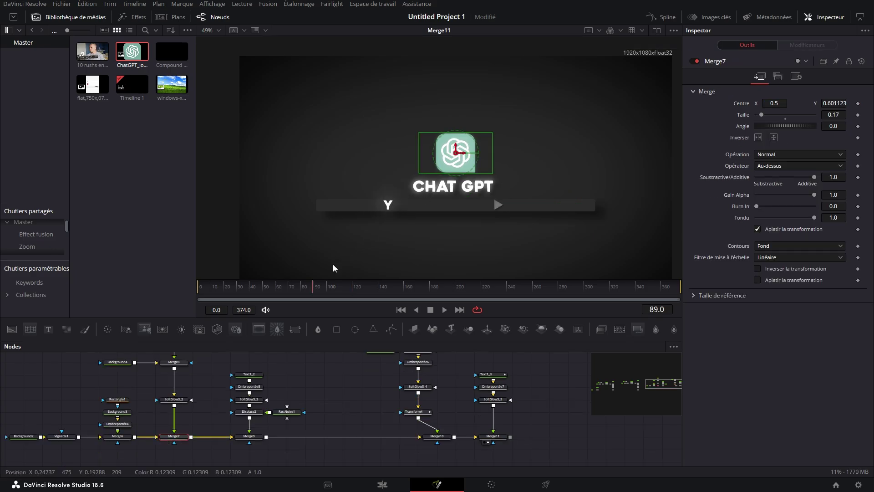
pyautogui.click(293, 287)
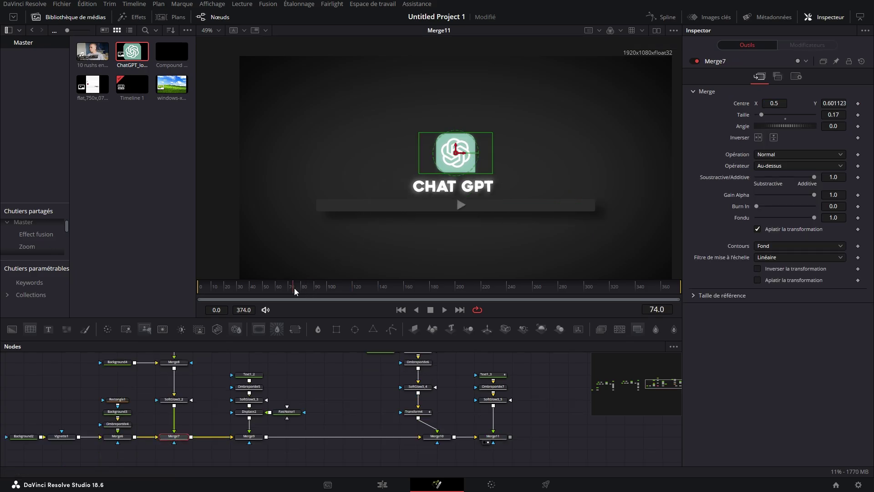
pyautogui.click(858, 218)
pyautogui.click(857, 103)
pyautogui.click(315, 286)
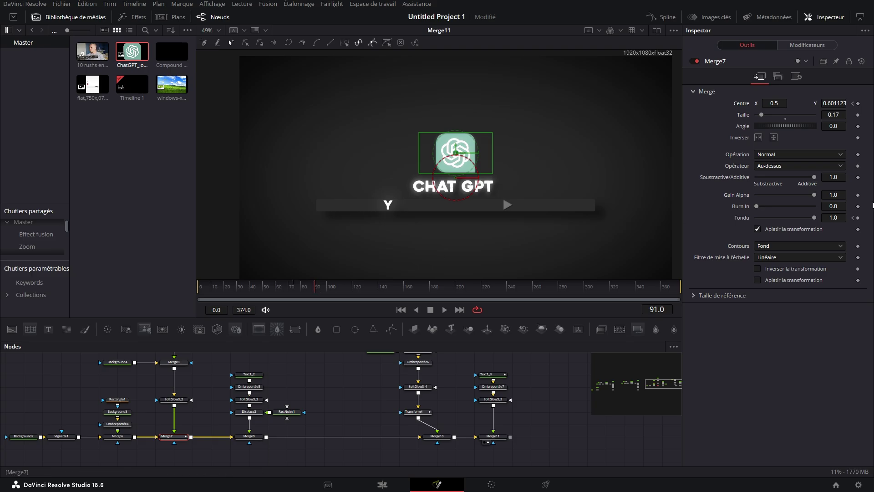
pyautogui.click(853, 103)
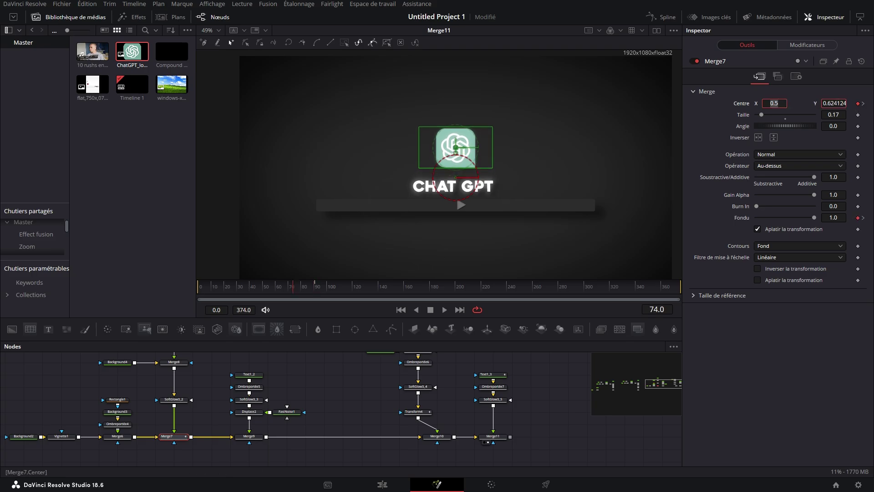
# Enable motion blur with quality 5 on the logo's merge and smooth its keyframes with ease in 54.9 and ease out 33.0
pyautogui.click(796, 76)
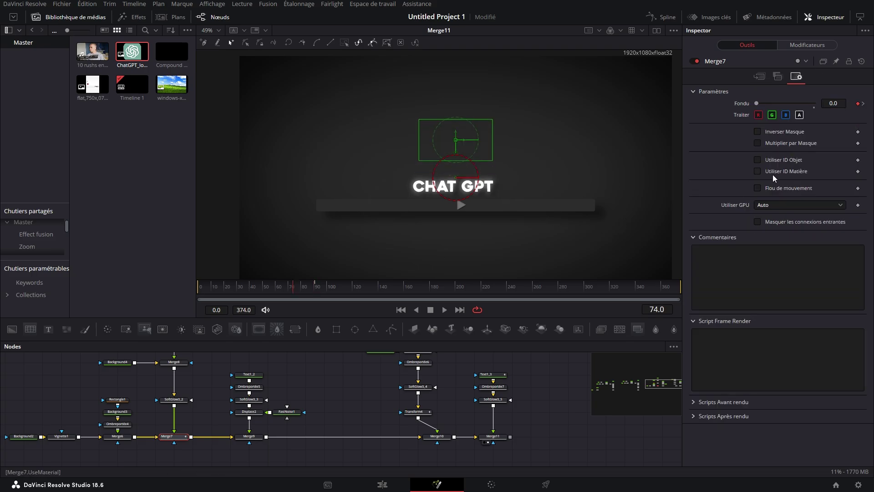
pyautogui.click(758, 188)
pyautogui.click(662, 18)
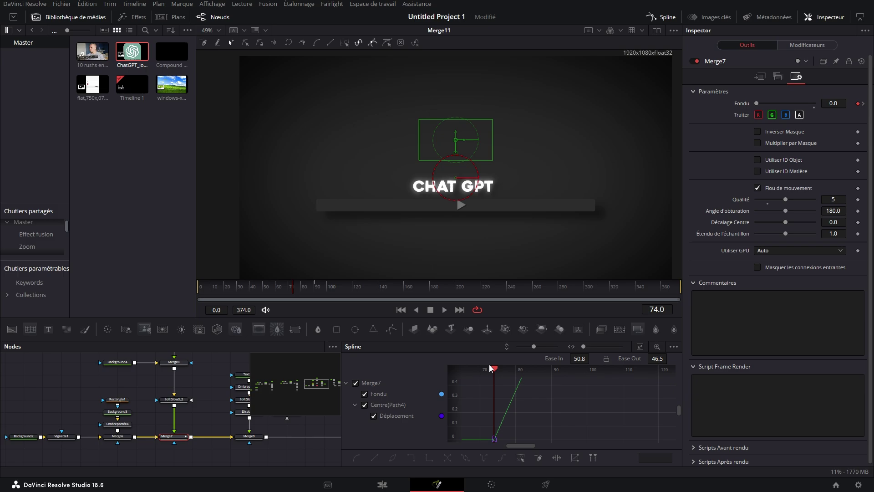
pyautogui.click(640, 347)
pyautogui.hotkey('ctrl', 'a')
pyautogui.press('f')
pyautogui.moveTo(554, 358); pyautogui.dragTo(631, 356)
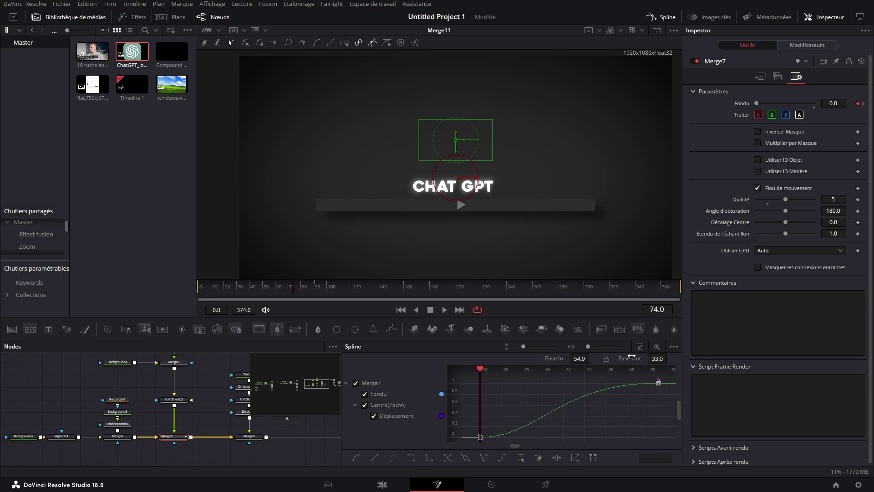
pyautogui.click(661, 17)
pyautogui.press('space')
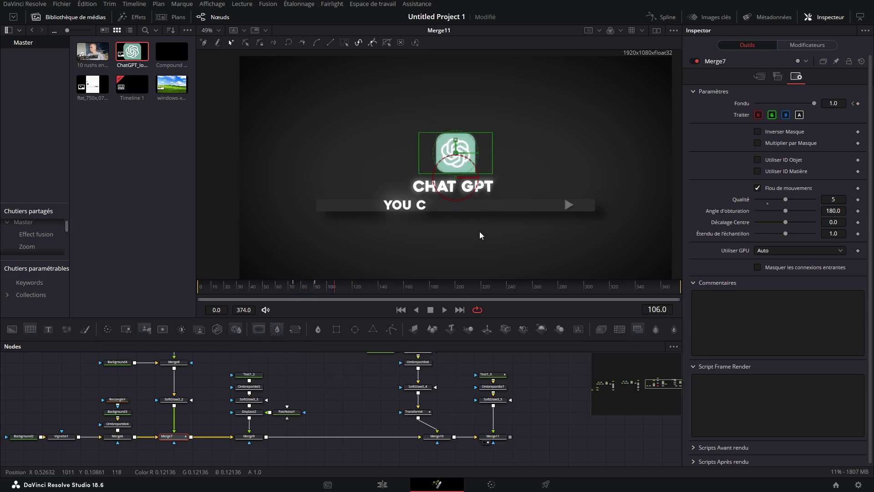
# Add a rectangle mask to the CHAT GPT text's merge, move it off the text to centre X 0.125263, and set its soft edge to 0.022
pyautogui.moveTo(334, 332); pyautogui.dragTo(249, 449)
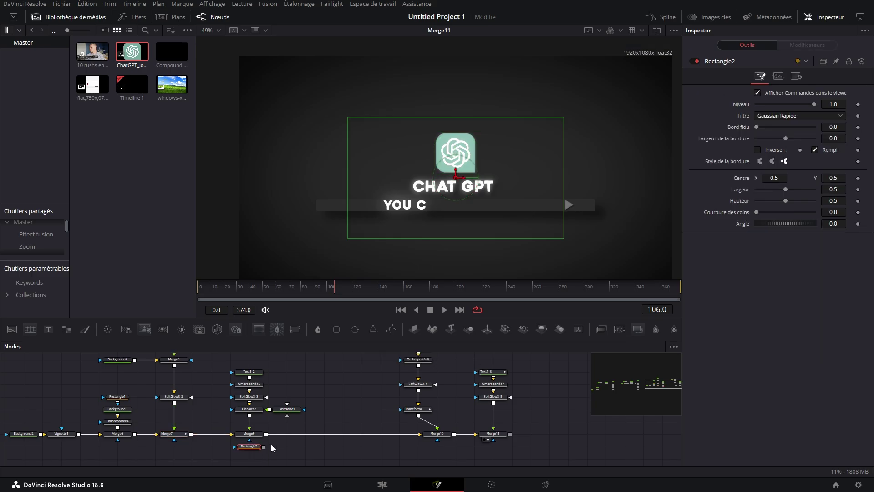
pyautogui.moveTo(463, 178); pyautogui.dragTo(303, 214)
pyautogui.moveTo(758, 127); pyautogui.dragTo(763, 128)
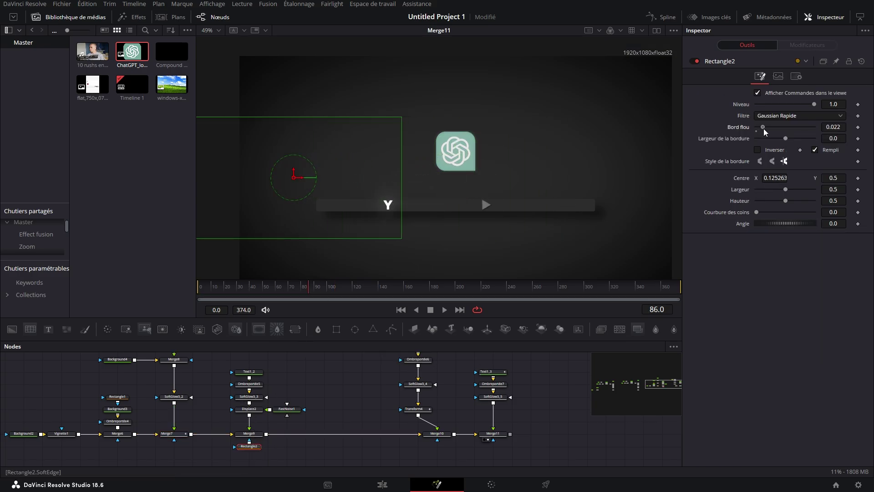
# Keyframe the rectangle mask's centre from X 0.125263 on frame 60 to 0.470526 on frame 90 to reveal the CHAT GPT text
pyautogui.click(858, 178)
pyautogui.click(327, 288)
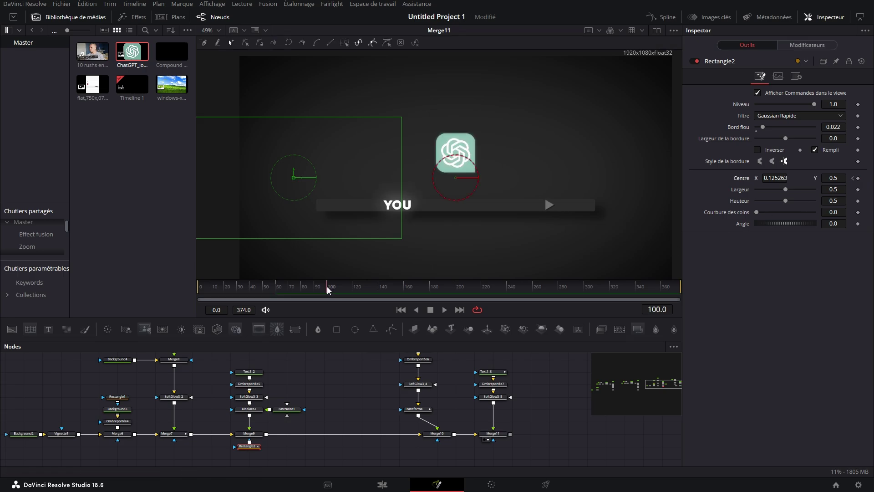
pyautogui.moveTo(327, 286); pyautogui.dragTo(314, 287)
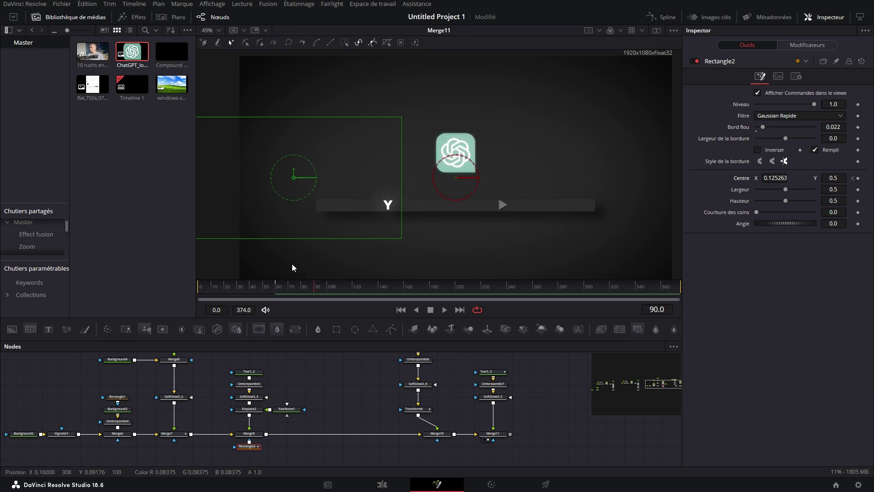
pyautogui.moveTo(304, 188); pyautogui.dragTo(453, 189)
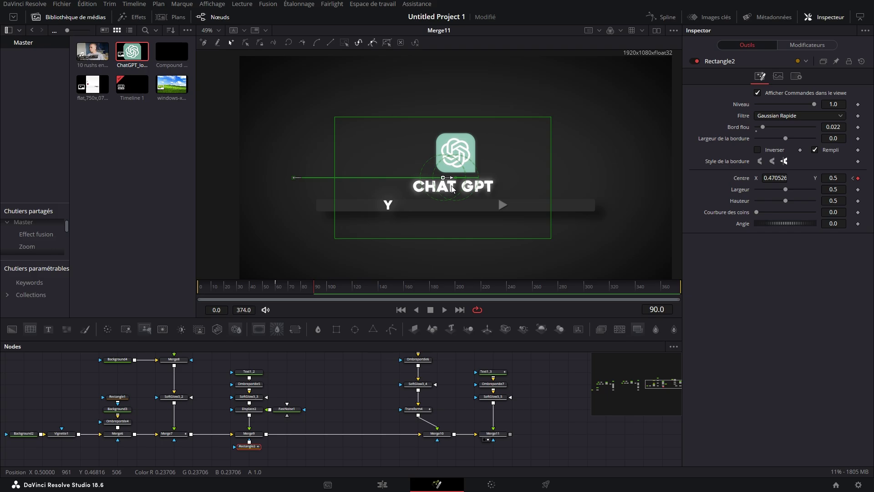
# Adjust the mask's displacement keyframes and enable motion blur on the rectangle with quality 5
pyautogui.click(661, 16)
pyautogui.moveTo(599, 383); pyautogui.dragTo(550, 383)
pyautogui.click(796, 76)
pyautogui.click(757, 103)
pyautogui.click(661, 17)
pyautogui.moveTo(317, 288)
pyautogui.mouseDown()
pyautogui.moveTo(358, 289)
pyautogui.moveTo(298, 292)
pyautogui.moveTo(327, 291)
pyautogui.mouseUp()
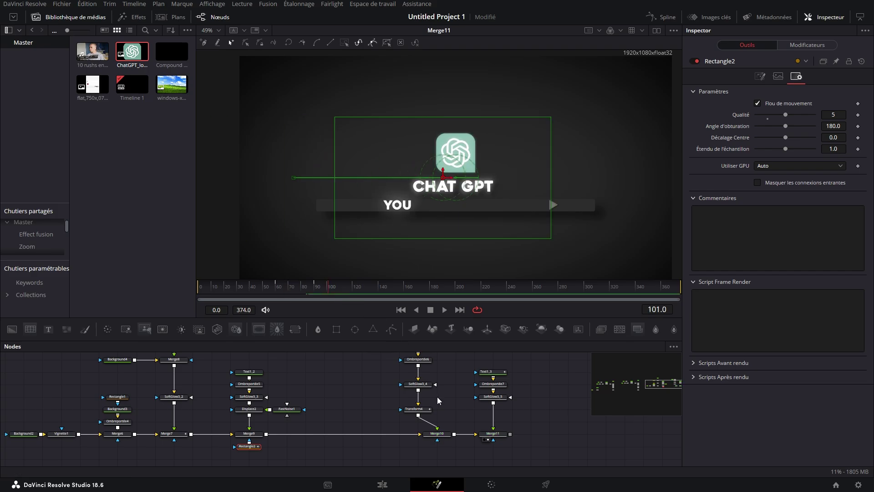
# Group all nodes of the dark ChatGPT scene and merge the group over the footage, beneath the number titles
pyautogui.scroll(-3, 437, 397)
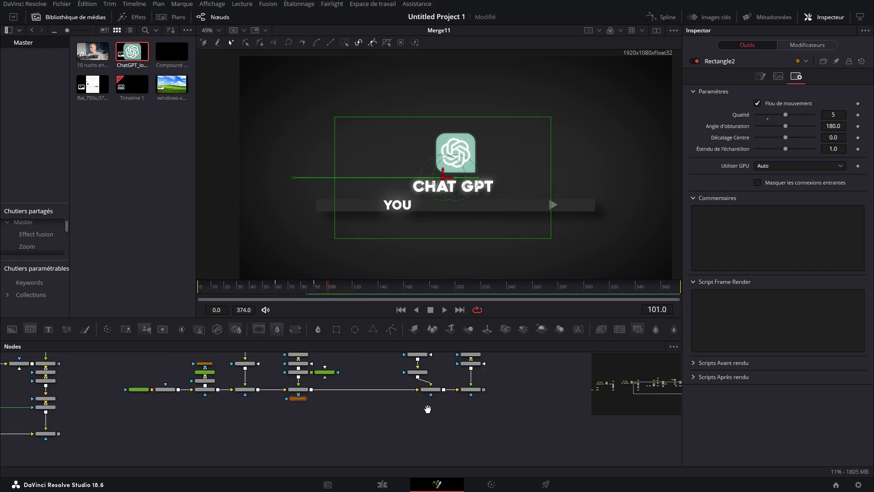
pyautogui.scroll(-2, 425, 408)
pyautogui.moveTo(544, 444); pyautogui.dragTo(253, 367)
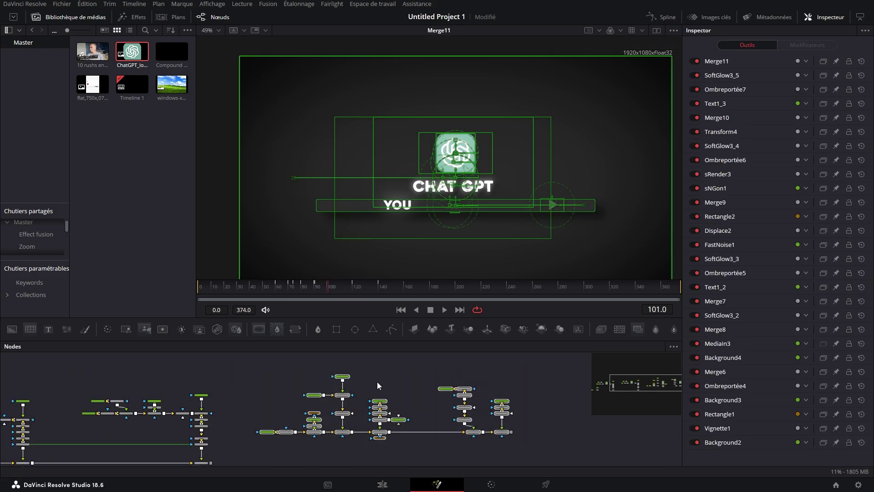
pyautogui.hotkey('ctrl', 'g')
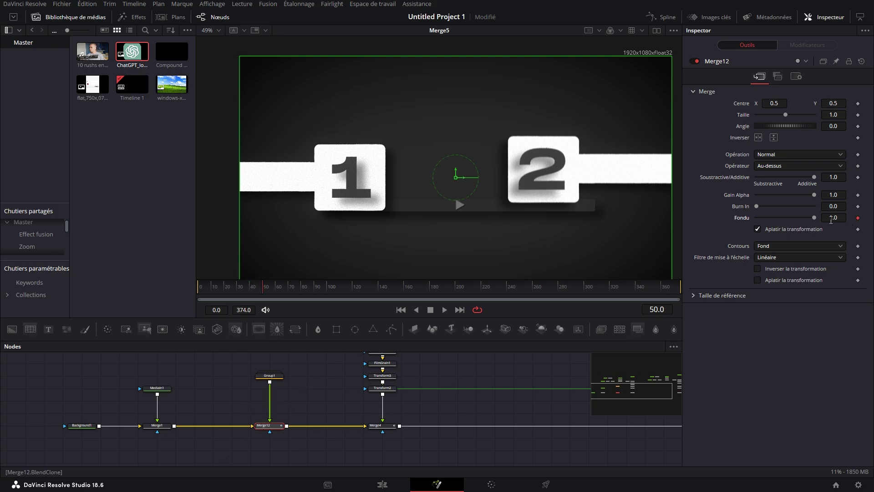
# Keyframe the group merge's blend from 0.0 on frame 50 to 1.0 on frame 65 to fade the dark scene in
pyautogui.click(282, 286)
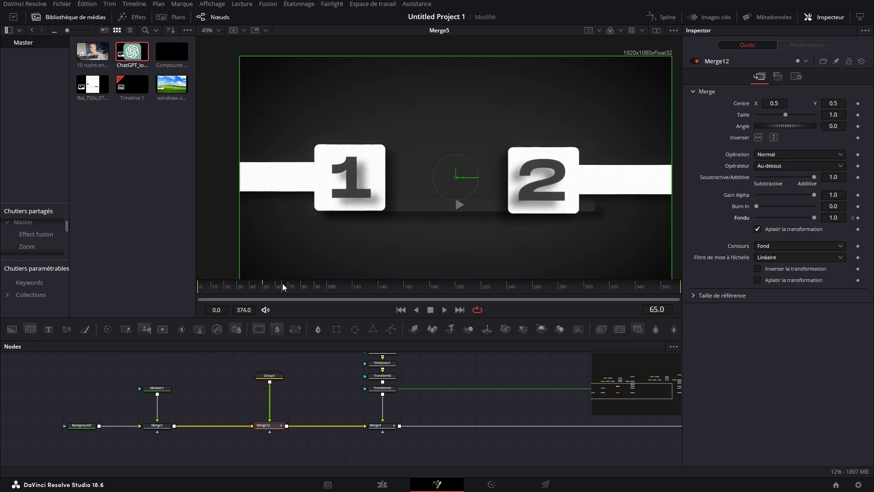
pyautogui.click(853, 218)
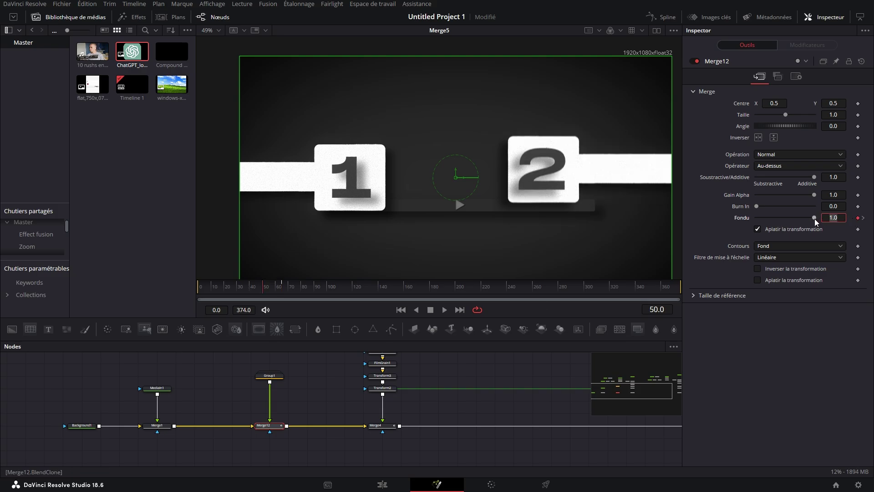
pyautogui.moveTo(814, 218); pyautogui.dragTo(747, 220)
pyautogui.moveTo(258, 288); pyautogui.dragTo(276, 297)
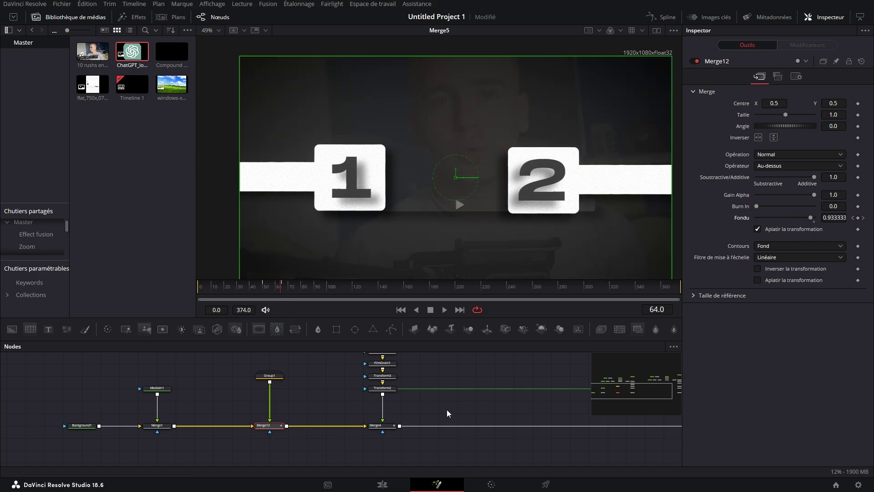
# Set keyframes for the number 2 title's centre and size 1.0 in Merge5 at frame 60
pyautogui.moveTo(446, 409); pyautogui.dragTo(89, 399)
pyautogui.click(382, 415)
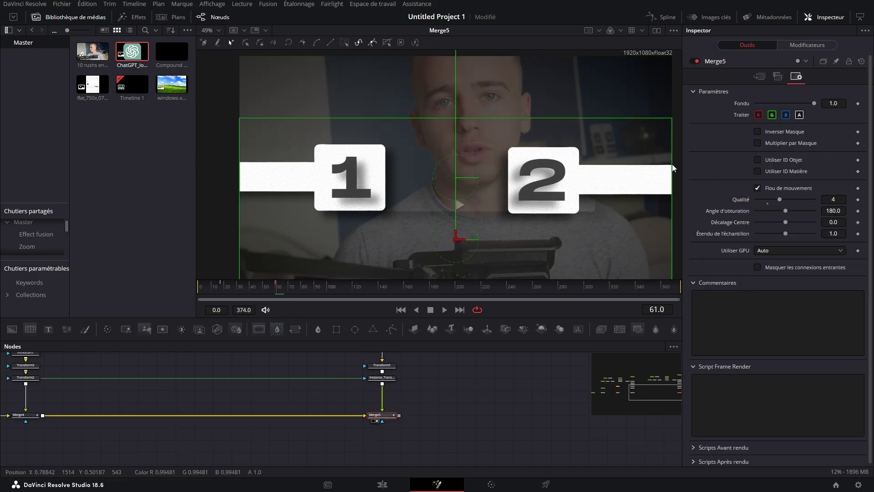
pyautogui.click(760, 76)
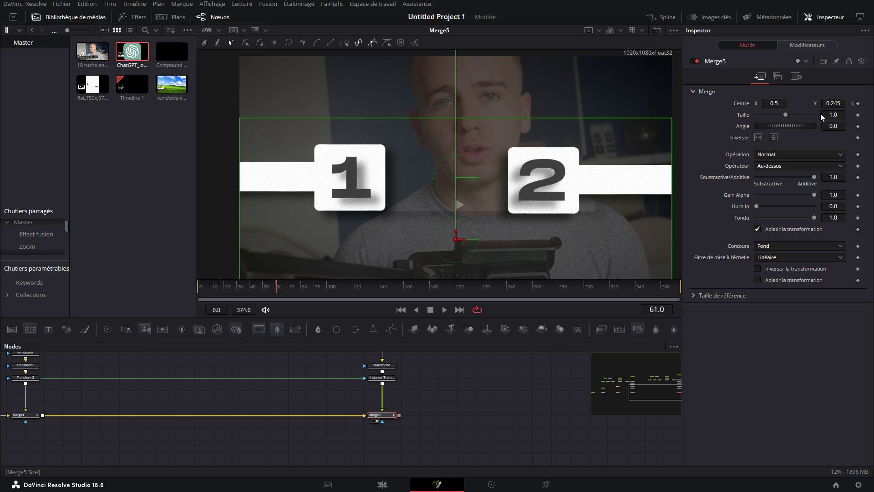
pyautogui.click(277, 294)
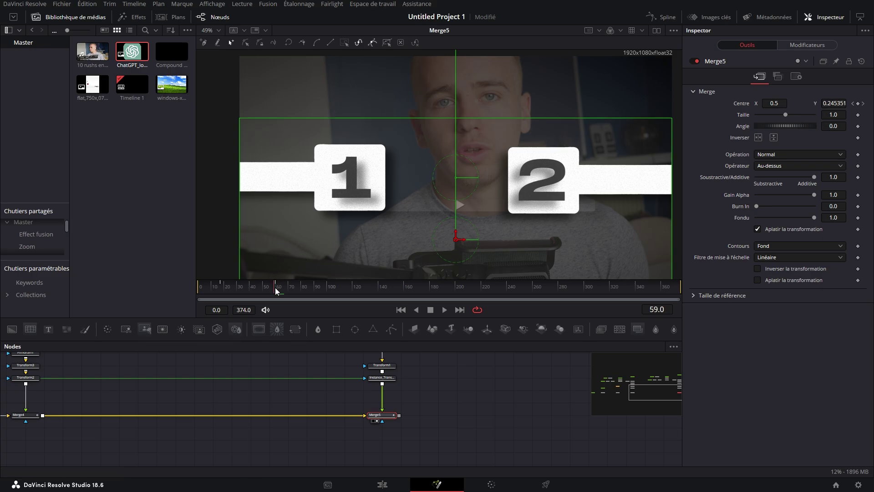
pyautogui.click(857, 115)
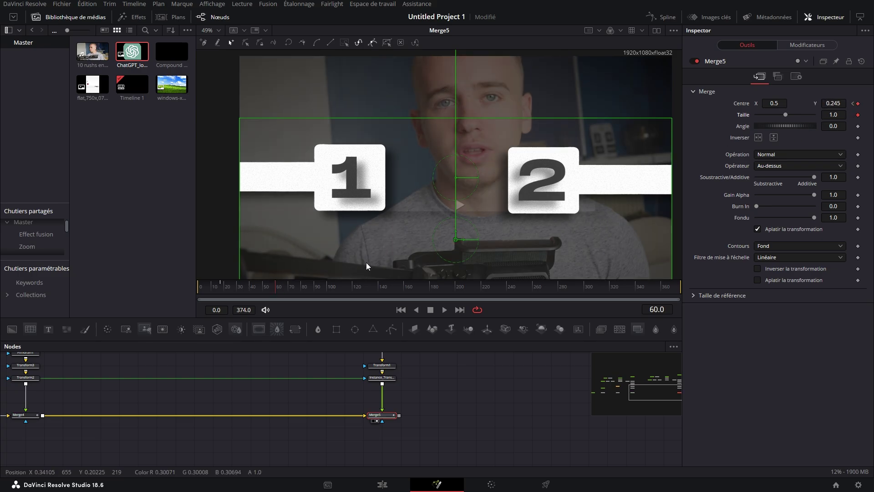
# At frame 80, send the number 2 title out of frame with centre X 1.293, Y 0.598 and size 0.59
pyautogui.click(305, 290)
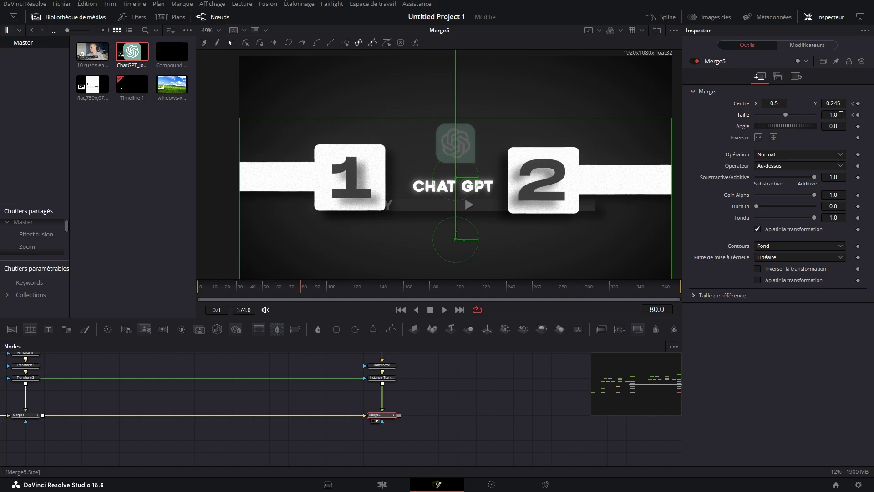
pyautogui.moveTo(839, 105); pyautogui.dragTo(871, 104)
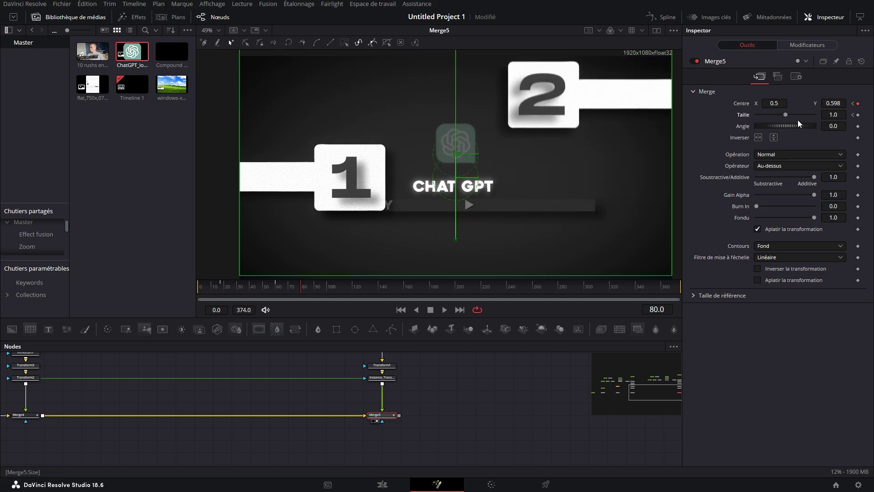
pyautogui.moveTo(785, 115); pyautogui.dragTo(773, 115)
pyautogui.moveTo(774, 104); pyautogui.dragTo(833, 103)
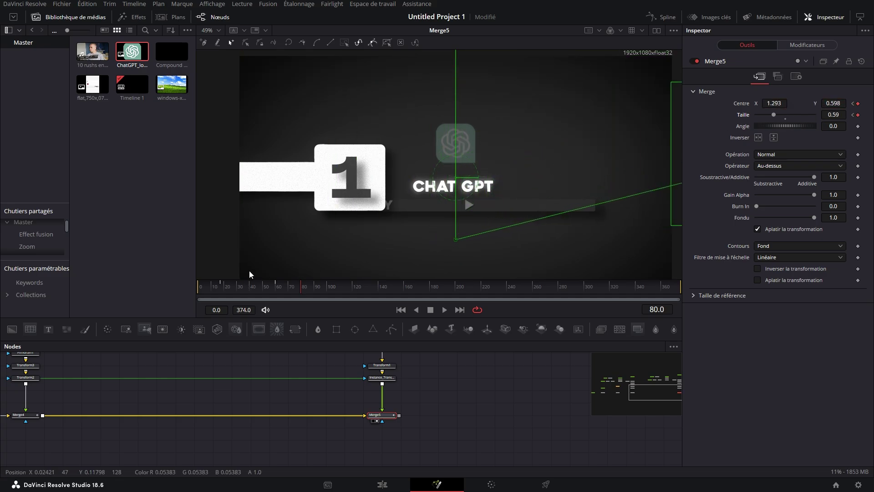
pyautogui.click(288, 288)
pyautogui.moveTo(287, 288)
pyautogui.mouseDown()
pyautogui.moveTo(297, 289)
pyautogui.moveTo(276, 288)
pyautogui.mouseUp()
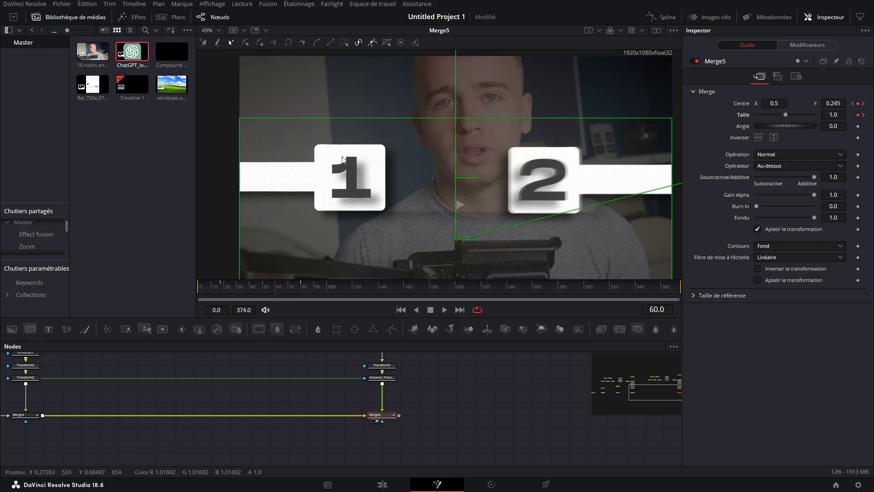
# Set keyframes for the number 1 title's centre and size 1.0 in Merge4 at frame 60
pyautogui.moveTo(249, 431); pyautogui.dragTo(328, 430)
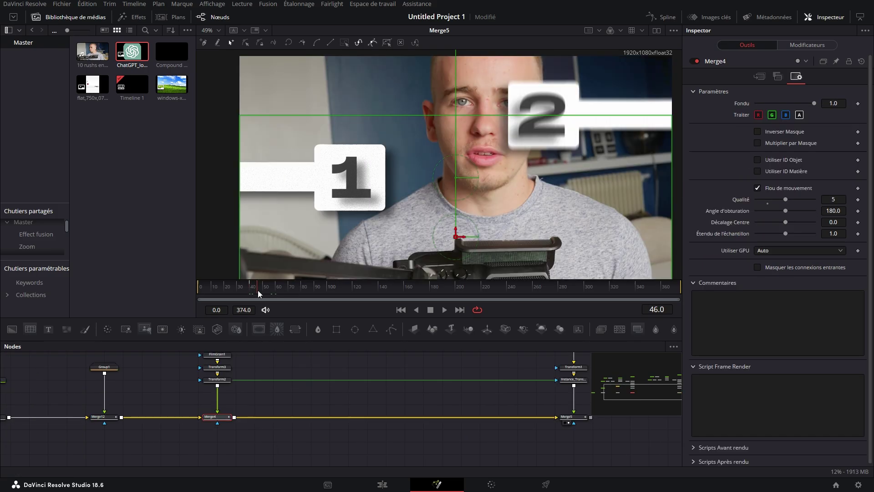
pyautogui.moveTo(253, 292); pyautogui.dragTo(281, 291)
pyautogui.click(759, 76)
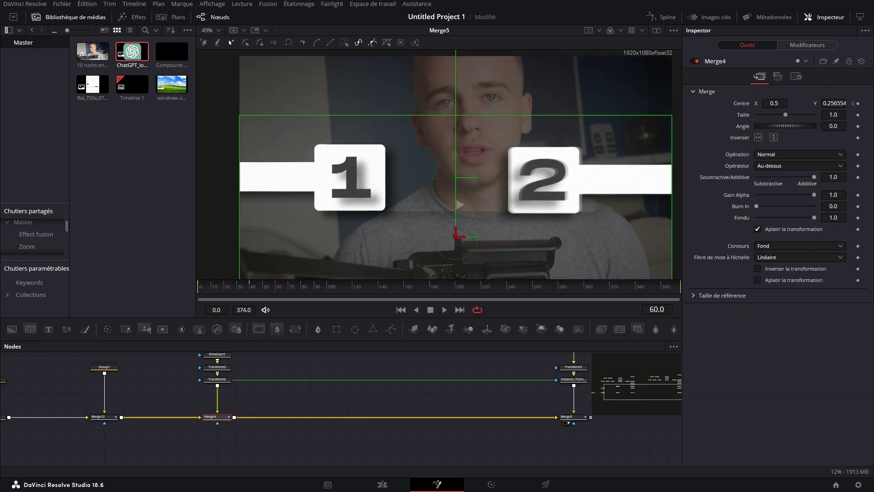
pyautogui.click(858, 115)
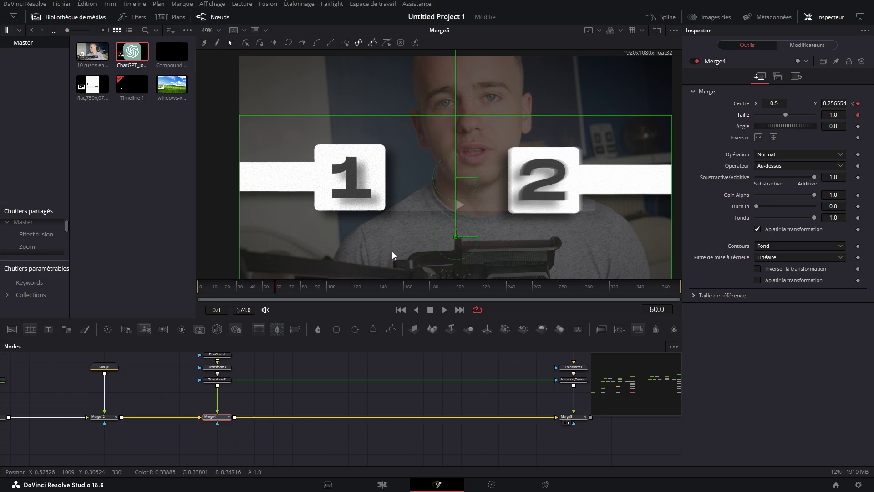
# At frame 79, shrink the number 1 title to size 0.38 and move it to the image's upper-left corner at X 0.203157, Y 0.775280
pyautogui.click(300, 287)
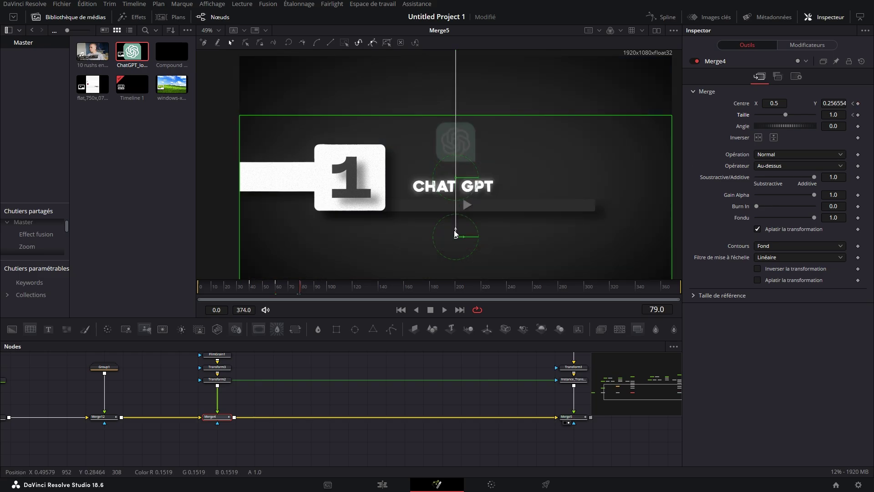
pyautogui.moveTo(785, 114); pyautogui.dragTo(768, 117)
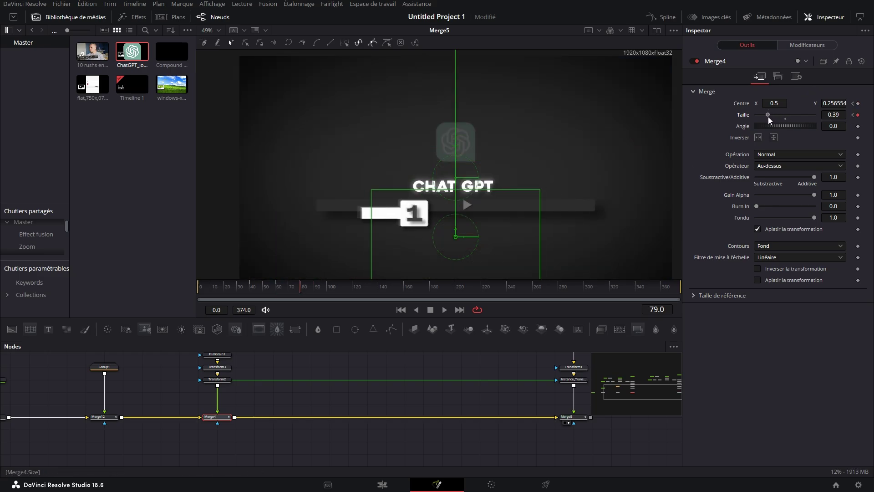
pyautogui.moveTo(456, 236); pyautogui.dragTo(328, 110)
pyautogui.moveTo(293, 285); pyautogui.dragTo(382, 292)
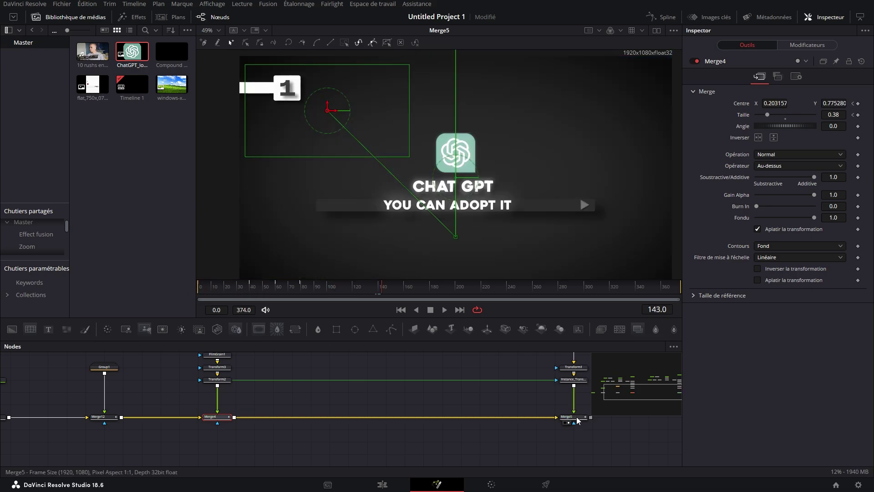
# Smooth the centre and size animation curves of Merge4 and Merge5 together in the Spline editor
pyautogui.keyDown('ctrl'); pyautogui.click(566, 417); pyautogui.keyUp('ctrl')
pyautogui.press('F8')
pyautogui.moveTo(530, 419); pyautogui.dragTo(528, 386)
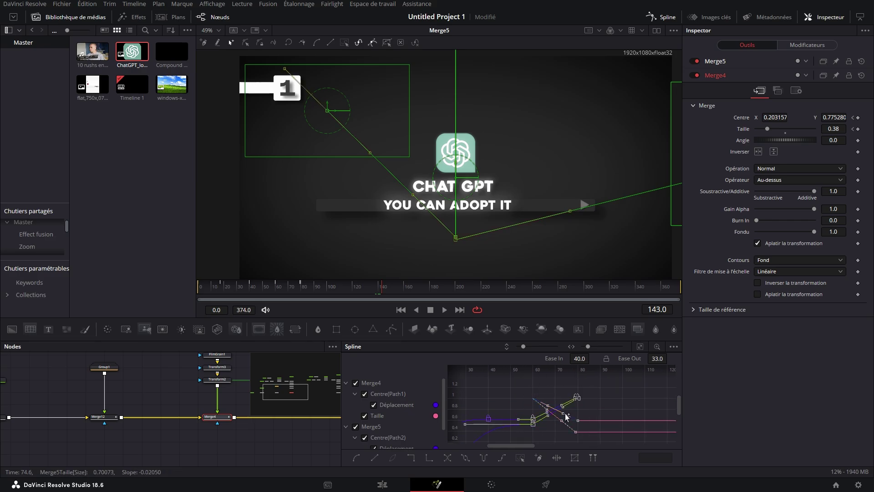
pyautogui.press('s')
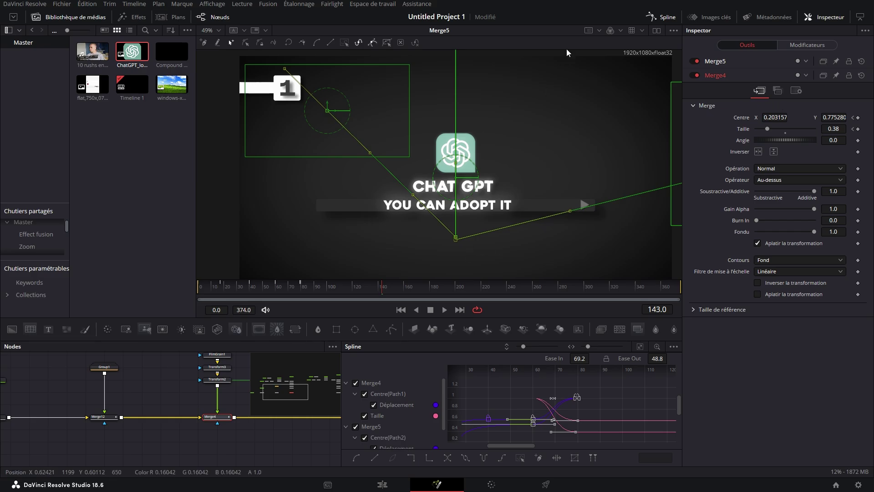
pyautogui.click(656, 17)
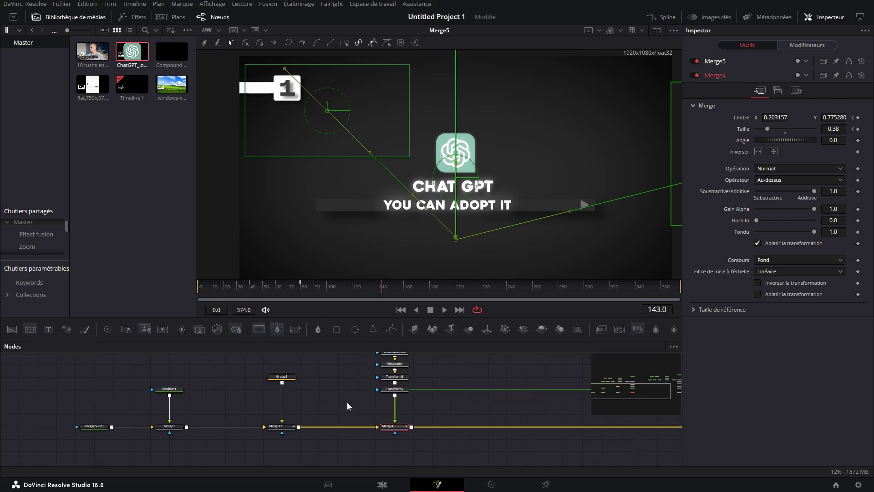
pyautogui.click(281, 426)
pyautogui.click(796, 76)
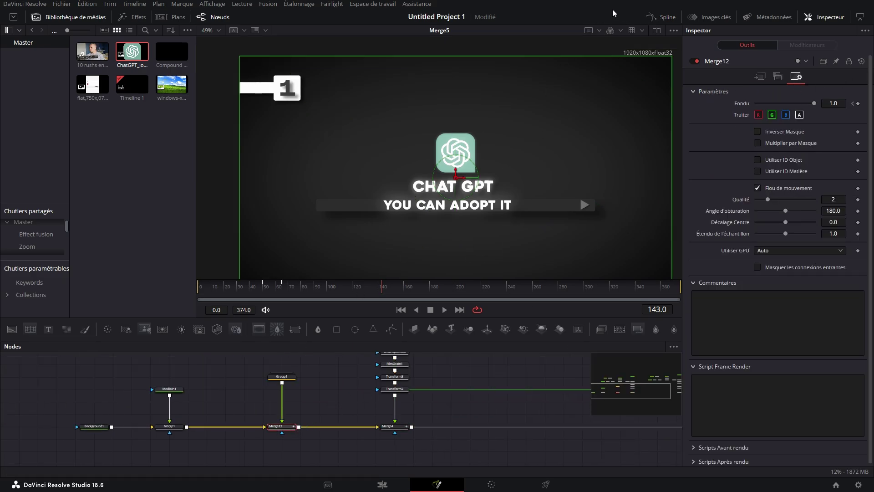
pyautogui.click(661, 17)
pyautogui.click(661, 17)
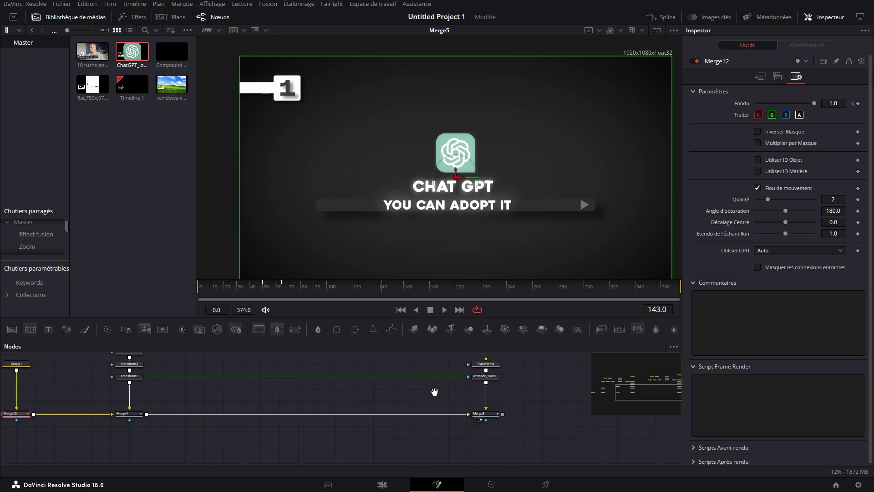
# Merge the error dialog image over windows-xp.jpg and crop it with a rectangle mask 0.5 wide and about 0.35 high
pyautogui.moveTo(434, 392); pyautogui.dragTo(144, 427)
pyautogui.click(383, 370)
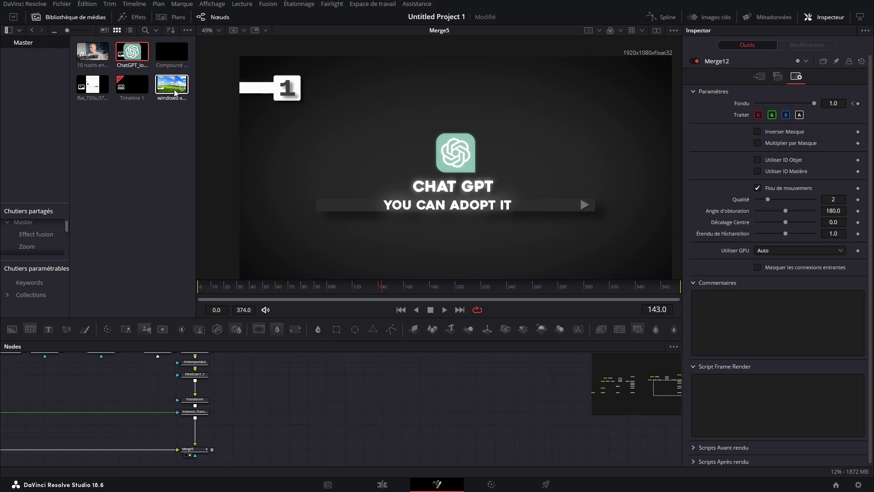
pyautogui.moveTo(174, 90); pyautogui.dragTo(519, 276)
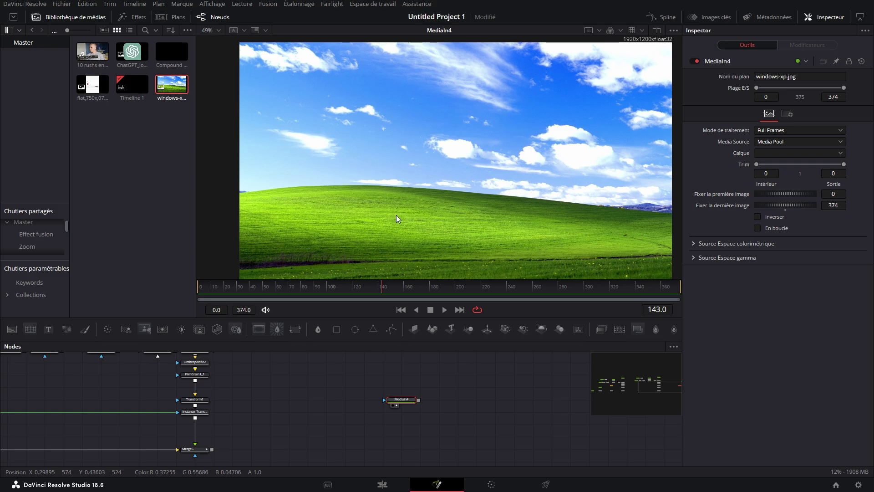
pyautogui.moveTo(92, 84); pyautogui.dragTo(474, 370)
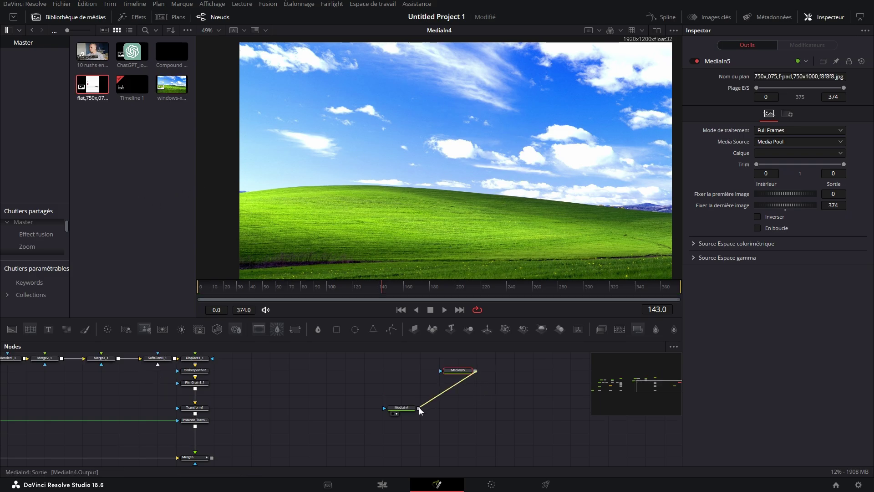
pyautogui.moveTo(419, 408); pyautogui.dragTo(418, 408)
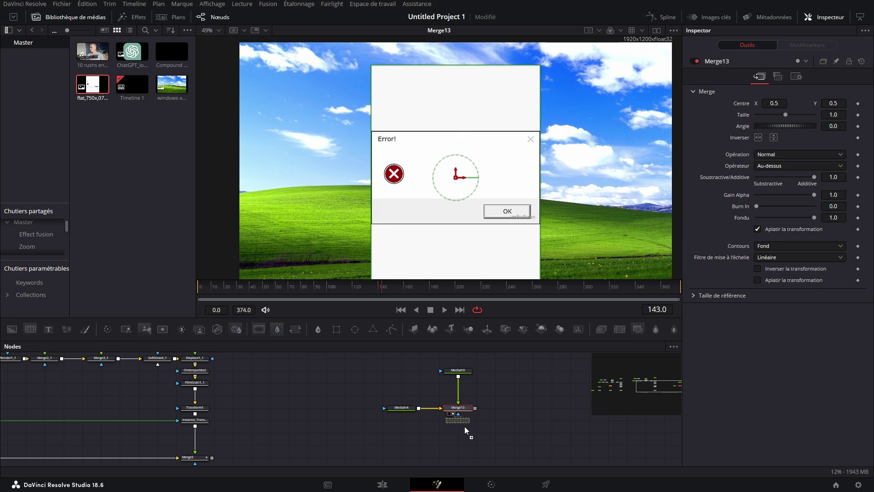
pyautogui.moveTo(465, 430); pyautogui.dragTo(465, 429)
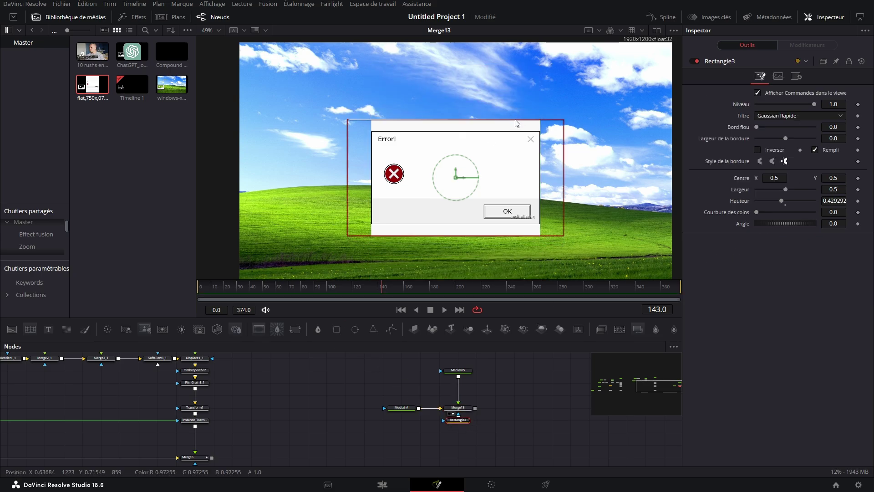
pyautogui.moveTo(517, 123); pyautogui.dragTo(512, 131)
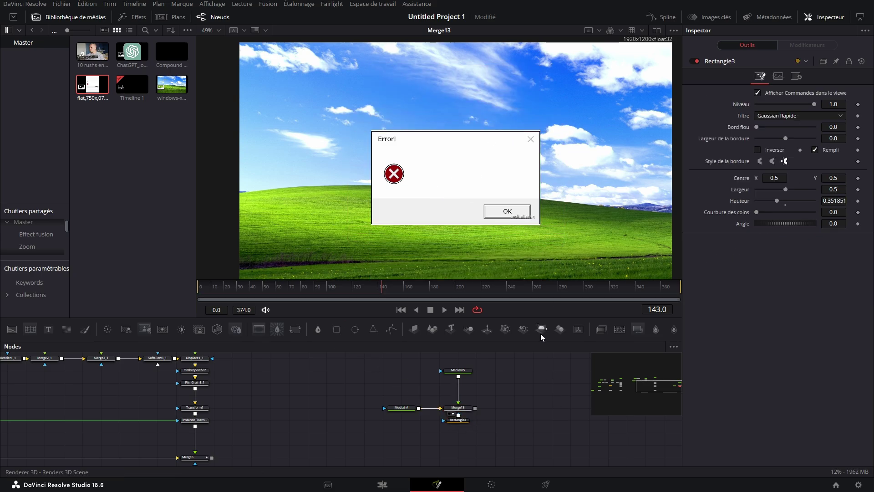
# Add a Text node reading "left it behind" and merge it over the error dialog image
pyautogui.moveTo(48, 329); pyautogui.dragTo(458, 395)
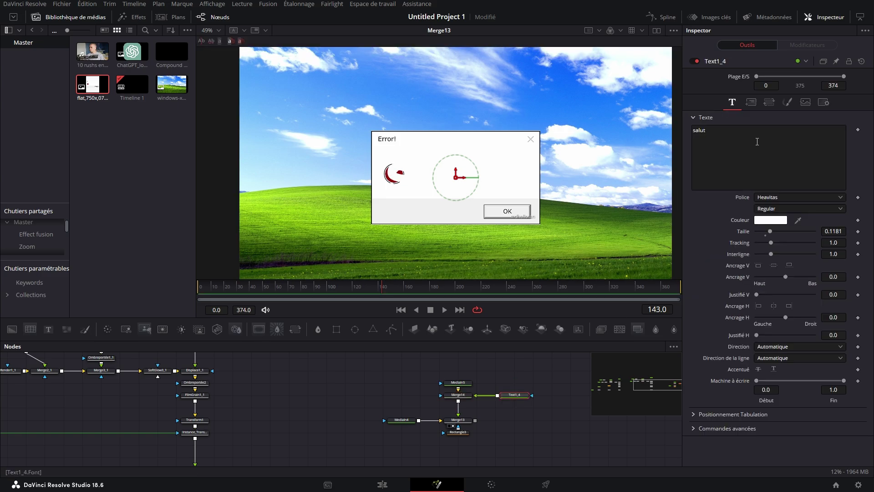
pyautogui.write('left it behinf')
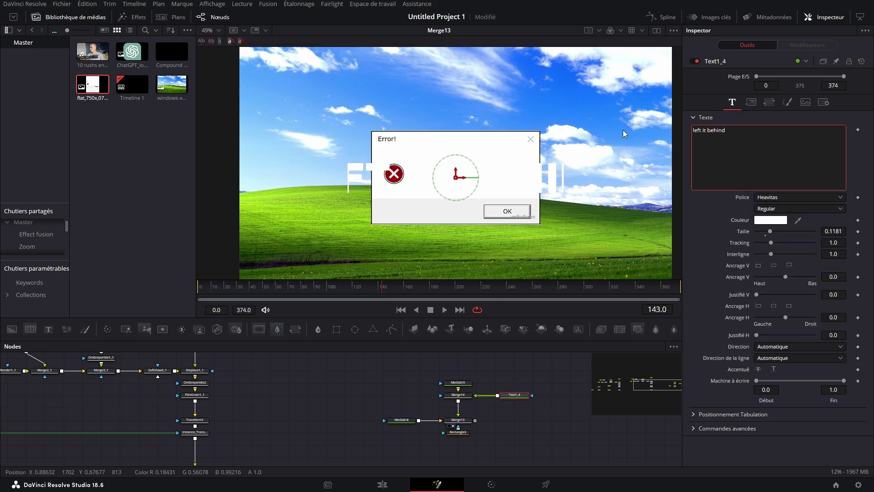
pyautogui.click(467, 396)
pyautogui.click(514, 395)
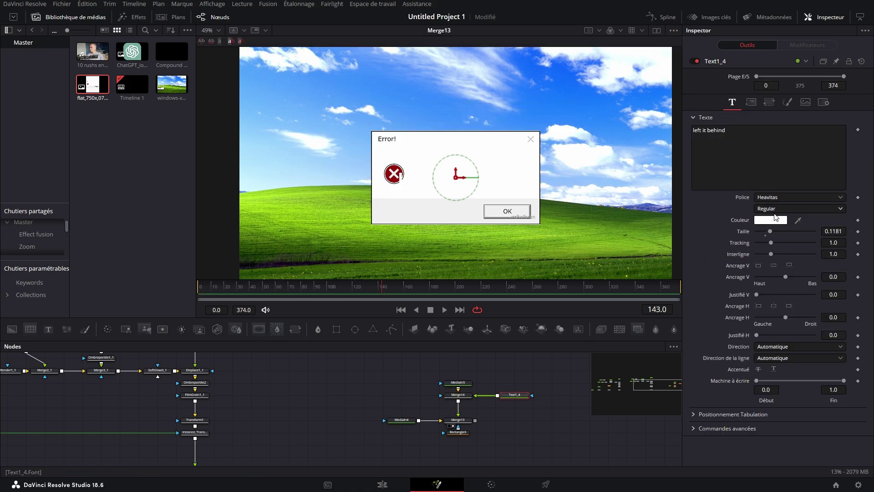
# Colour the "left it behind" text dark grey #353535 and place it beside the red cross icon
pyautogui.click(776, 219)
pyautogui.moveTo(534, 147); pyautogui.dragTo(547, 205)
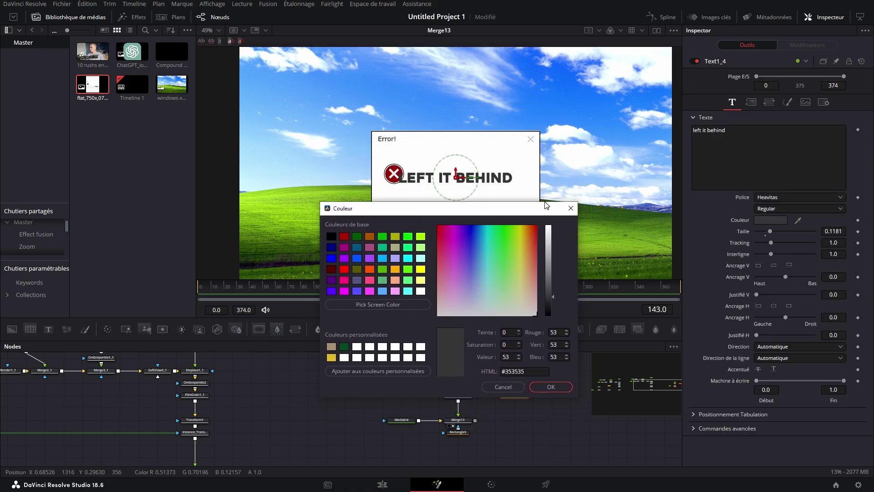
pyautogui.click(566, 385)
# Give the "left it behind" text a drop shadow and a soft glow with gain 0.157
pyautogui.hscroll(5, 377, 408)
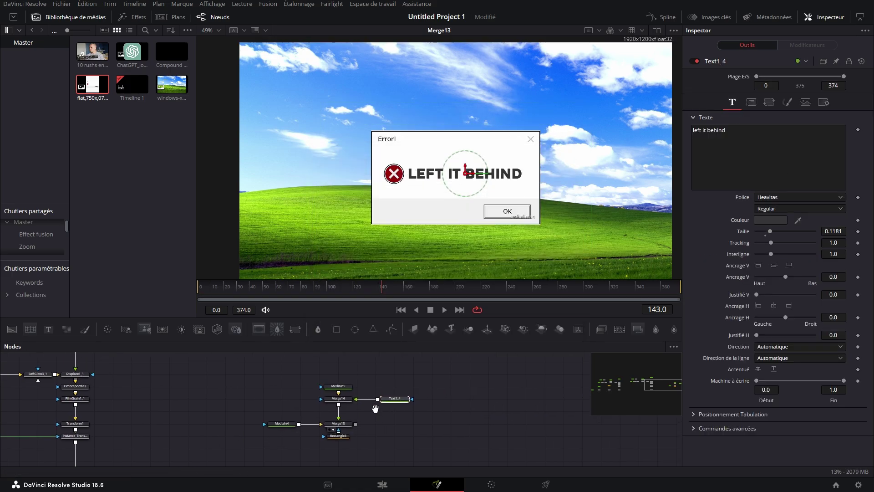
pyautogui.moveTo(761, 128); pyautogui.dragTo(759, 128)
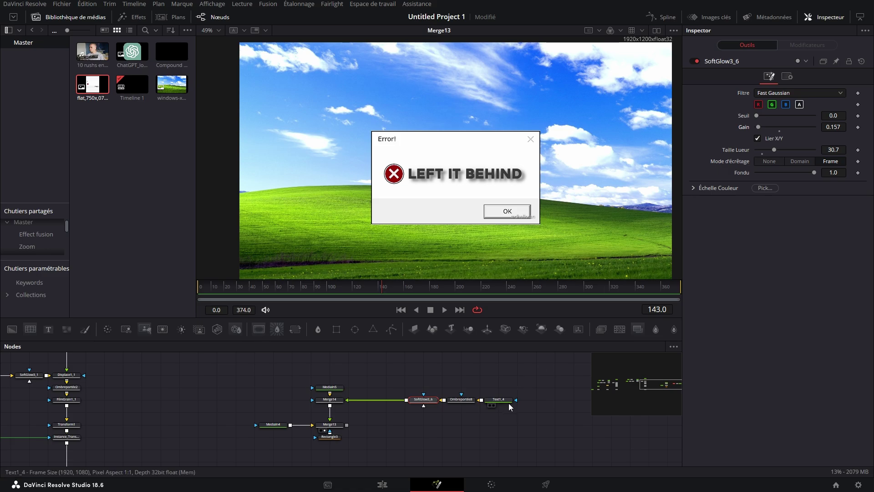
pyautogui.click(509, 401)
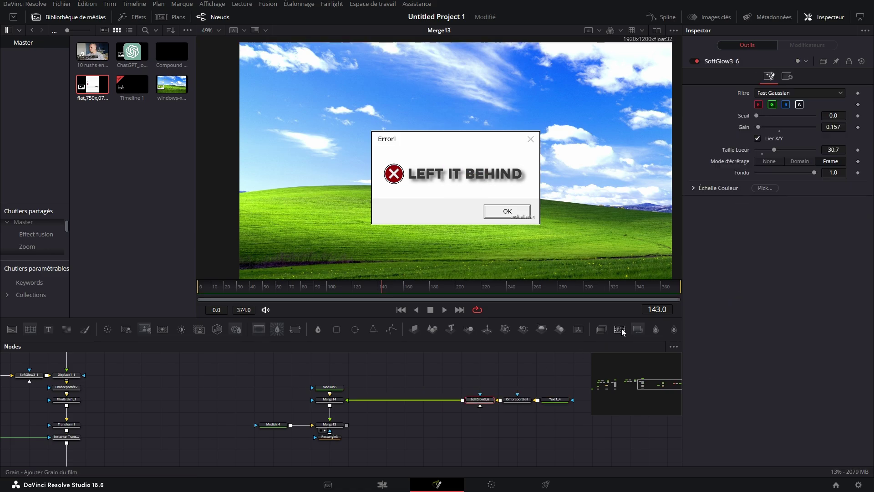
# Add a Displace node after the text's soft glow and drive it with a Fast Noise node
pyautogui.click(619, 329)
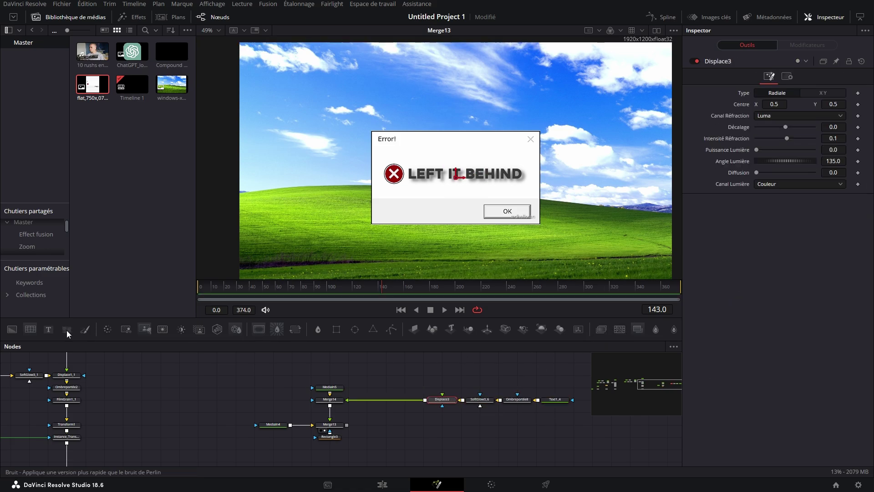
pyautogui.moveTo(66, 329); pyautogui.dragTo(440, 377)
pyautogui.click(442, 399)
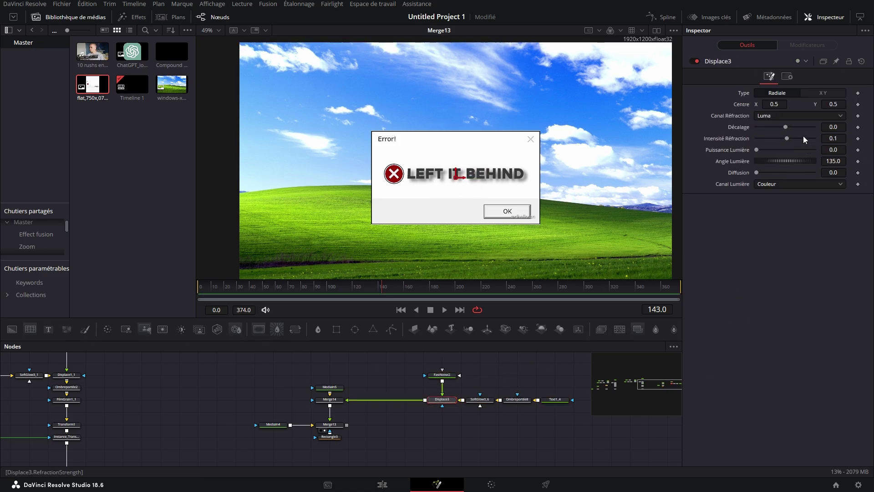
# Switch the Displace node to XY, link its X refraction to the Y refraction, and enter a small Y refraction value
pyautogui.click(823, 93)
pyautogui.write('=')
pyautogui.press('Tab')
pyautogui.moveTo(758, 138); pyautogui.dragTo(744, 173)
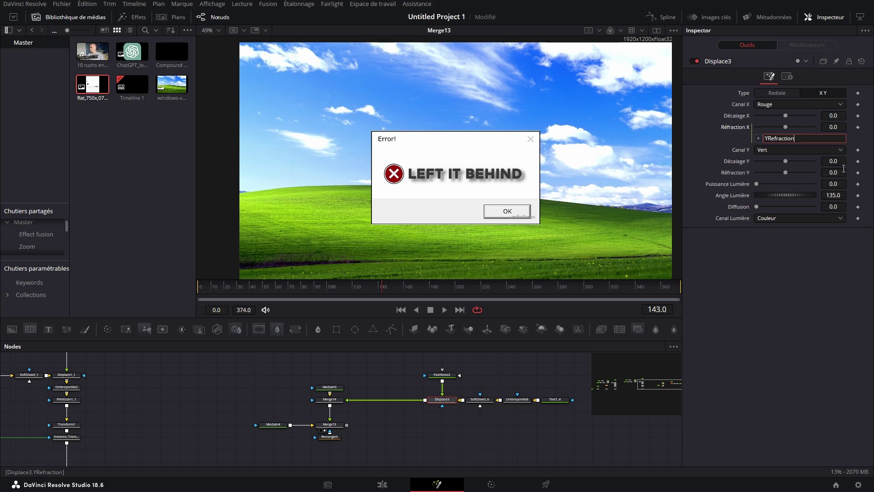
pyautogui.click(842, 172)
pyautogui.write('035')
# Set the Fast Noise node's detail to 10.0, scale to 10.87 and contrast to 0.58
pyautogui.click(442, 374)
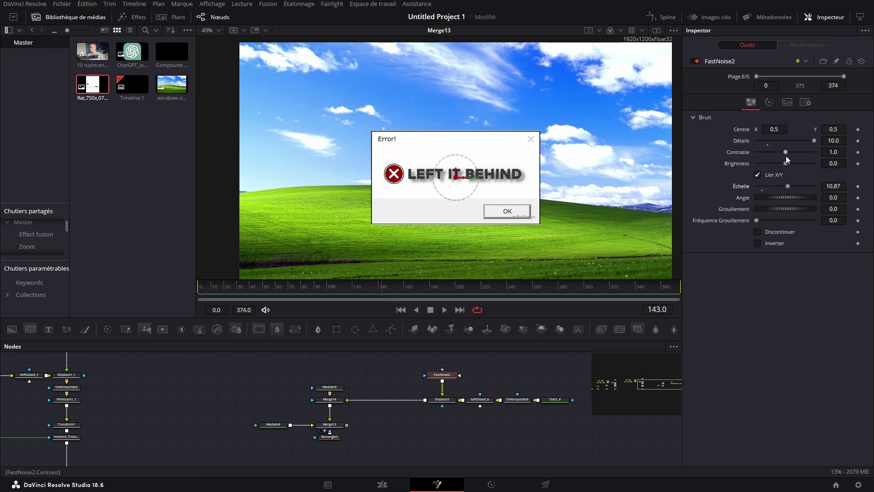
pyautogui.moveTo(785, 152); pyautogui.dragTo(773, 152)
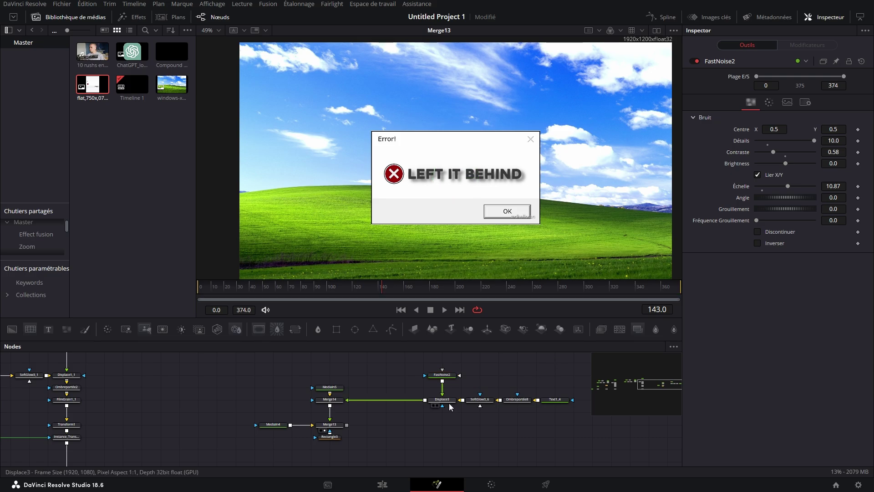
# Add a Vignette after Merge13, show it in the viewer, and rearrange the vignette and rectangle mask nodes
pyautogui.moveTo(534, 377); pyautogui.dragTo(462, 383)
pyautogui.click(259, 442)
pyautogui.click(277, 328)
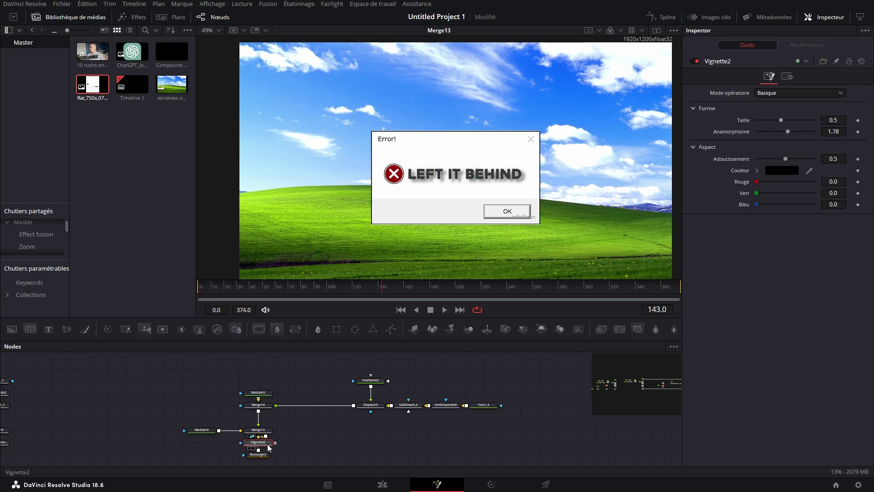
pyautogui.press('1')
pyautogui.moveTo(274, 429); pyautogui.dragTo(374, 371)
pyautogui.moveTo(302, 407); pyautogui.dragTo(302, 395)
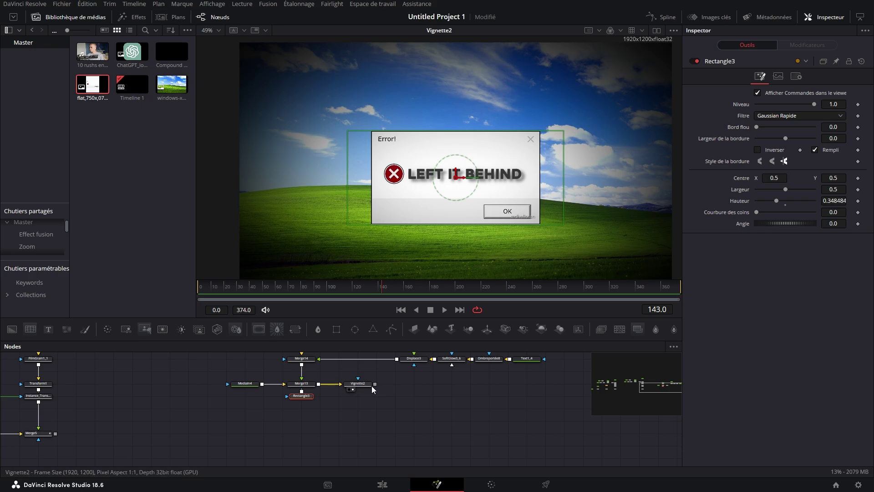
# Group all nodes of the error dialog scene and merge the group into the main chain between Merge12 and Merge4
pyautogui.moveTo(374, 384); pyautogui.dragTo(50, 433)
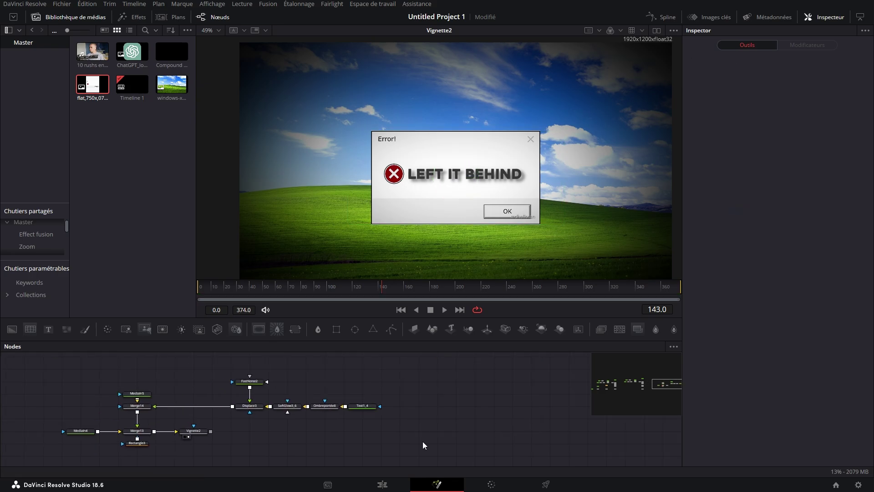
pyautogui.moveTo(424, 445); pyautogui.dragTo(161, 364)
pyautogui.hotkey('ctrl', 'g')
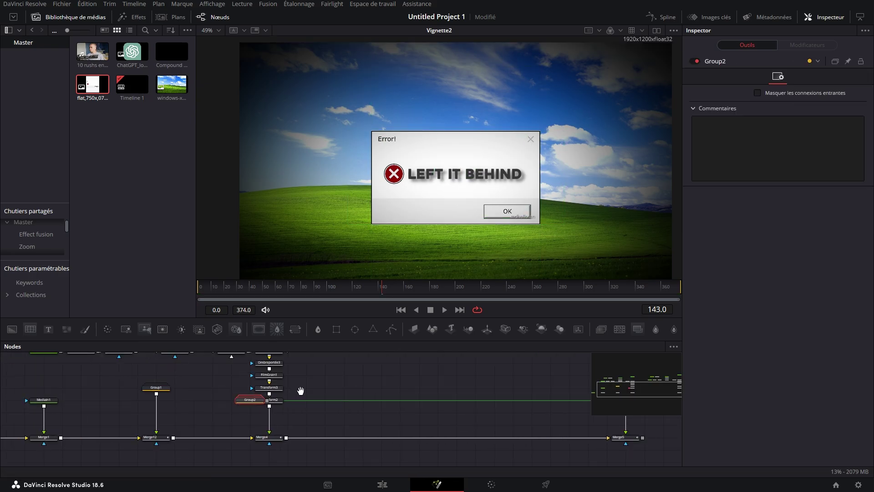
pyautogui.moveTo(300, 391); pyautogui.dragTo(235, 435)
# Search the tools for "transf" and add the "Transform." effect between Group1 and Merge12
pyautogui.click(229, 384)
pyautogui.hotkey('shift', 'space')
pyautogui.write('tra')
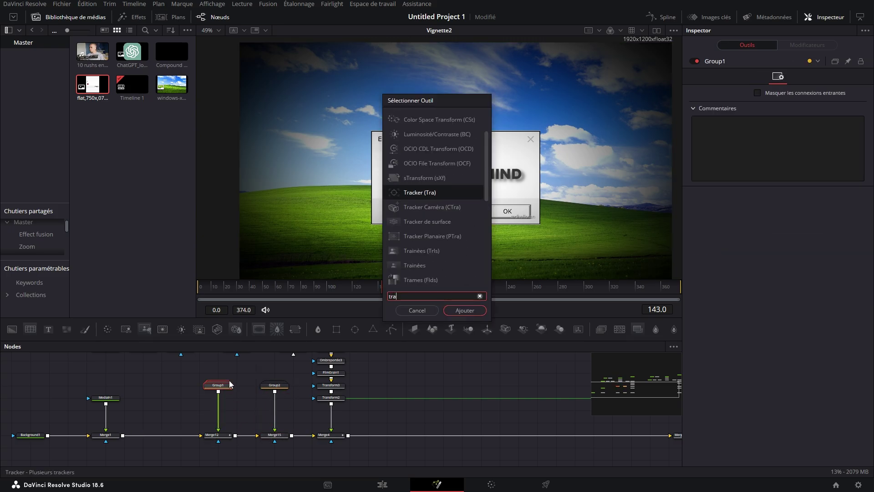
pyautogui.write('nsf')
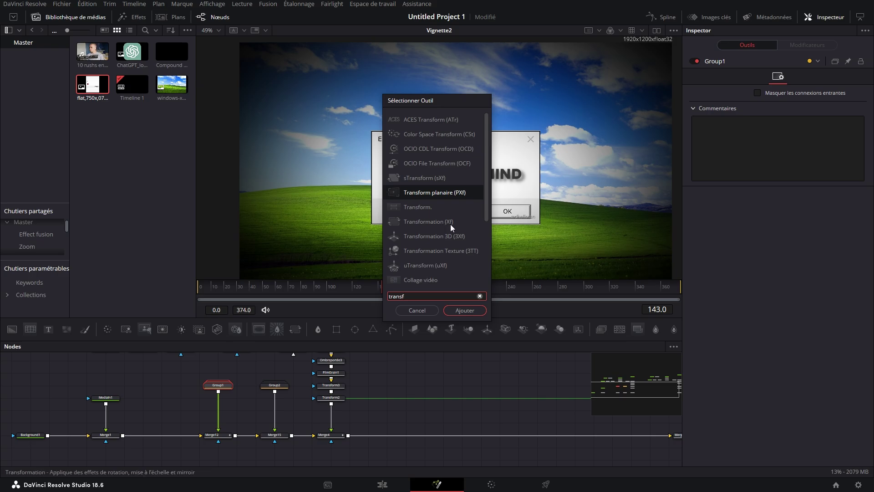
pyautogui.click(425, 209)
pyautogui.click(465, 311)
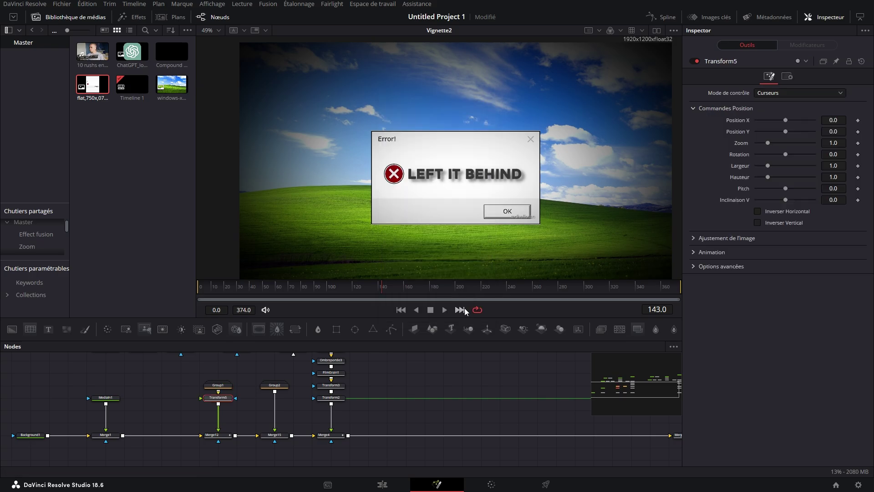
# Add a Transform after Group2 and move the error scene out of frame horizontally to centre X 1.514737, Y 0.5
pyautogui.click(277, 385)
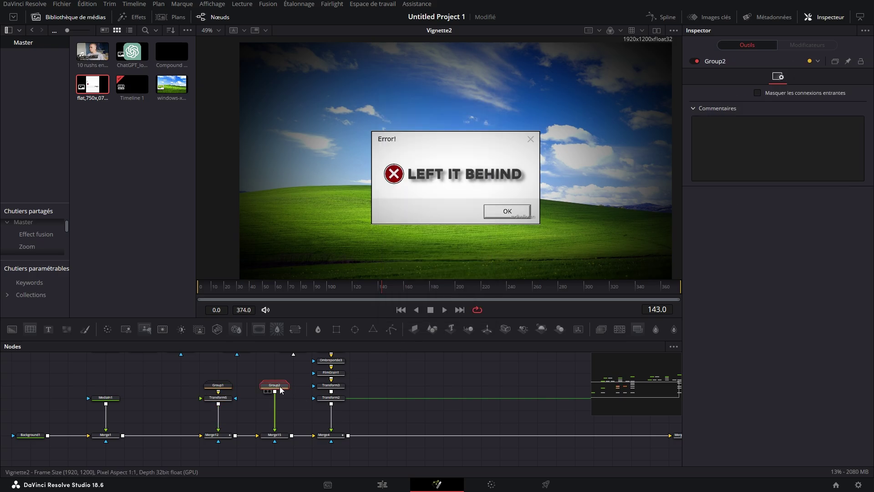
pyautogui.click(296, 330)
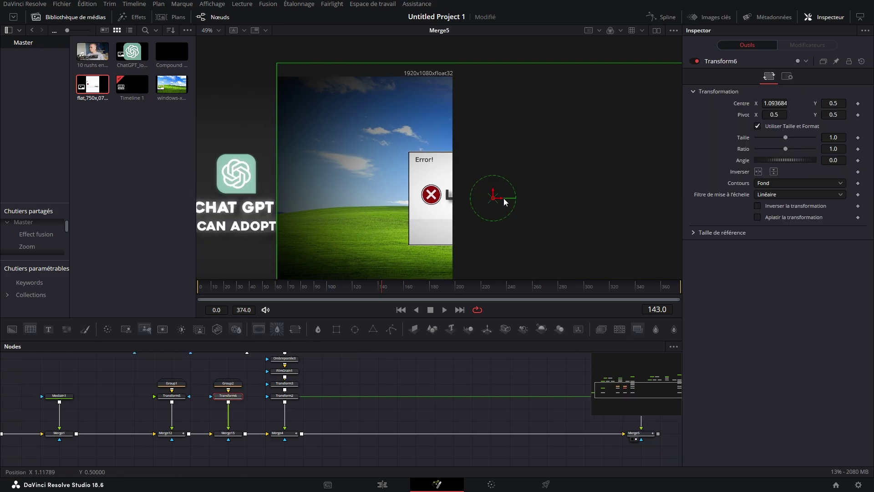
pyautogui.moveTo(503, 198); pyautogui.dragTo(683, 178)
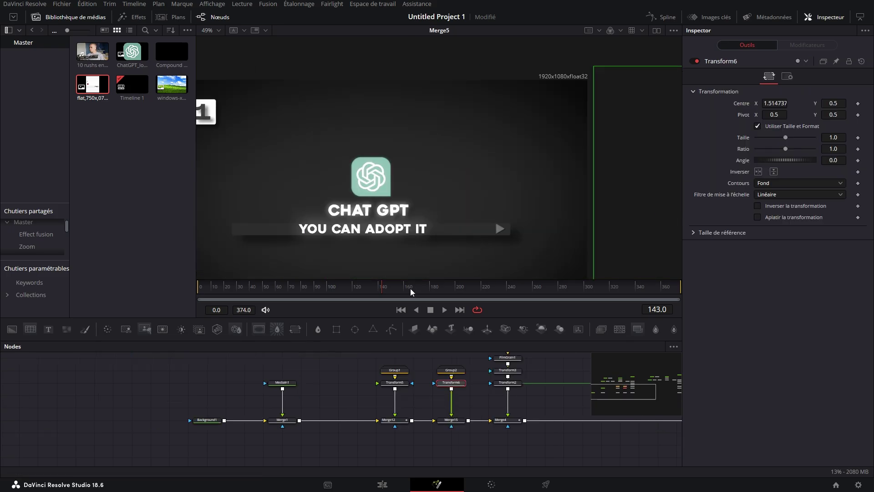
# At frame 120, set keyframes for Position X 0.0 and width 1.0 in the Transform5 node after Group1
pyautogui.moveTo(327, 289); pyautogui.dragTo(352, 290)
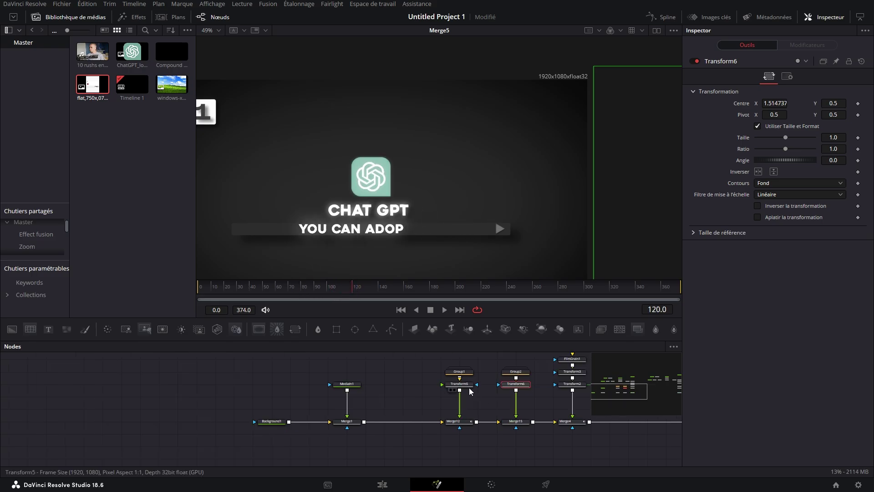
pyautogui.click(459, 384)
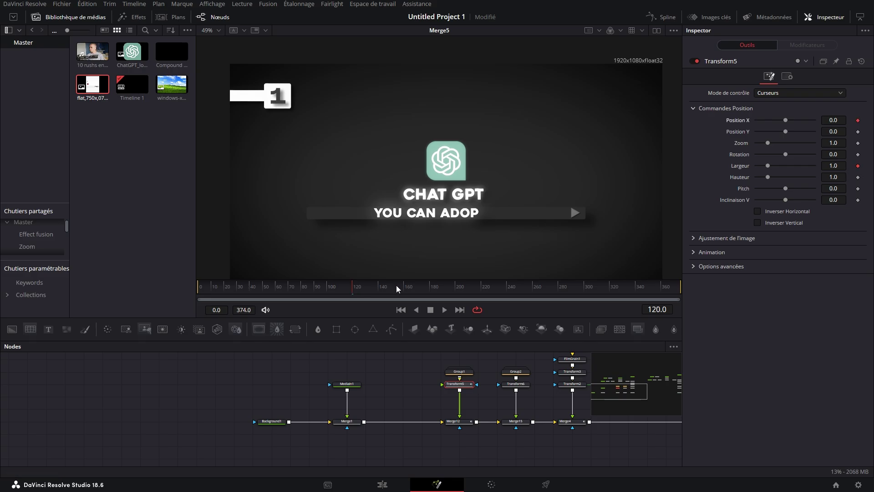
# At frame 165, shift the ChatGPT scene in Transform5 to Position X about -0.32 and narrow its width to 0.74
pyautogui.moveTo(401, 289); pyautogui.dragTo(416, 289)
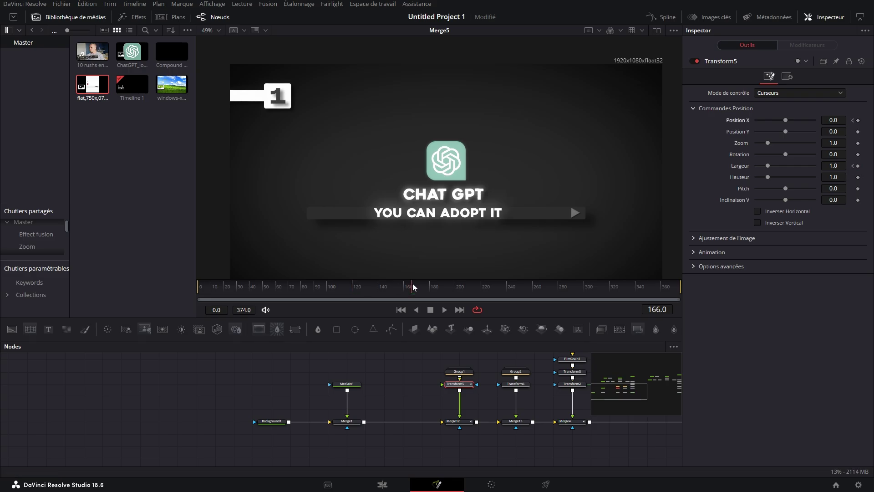
pyautogui.moveTo(766, 167); pyautogui.dragTo(760, 167)
pyautogui.moveTo(785, 120); pyautogui.dragTo(773, 120)
pyautogui.moveTo(838, 165)
pyautogui.mouseDown()
pyautogui.moveTo(851, 166)
pyautogui.moveTo(843, 166)
pyautogui.mouseUp()
pyautogui.moveTo(840, 121); pyautogui.dragTo(839, 123)
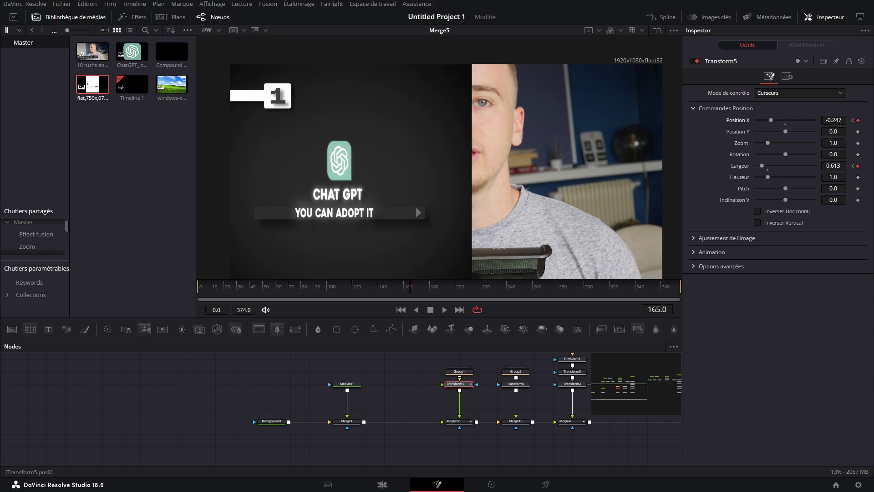
pyautogui.moveTo(838, 166); pyautogui.dragTo(850, 166)
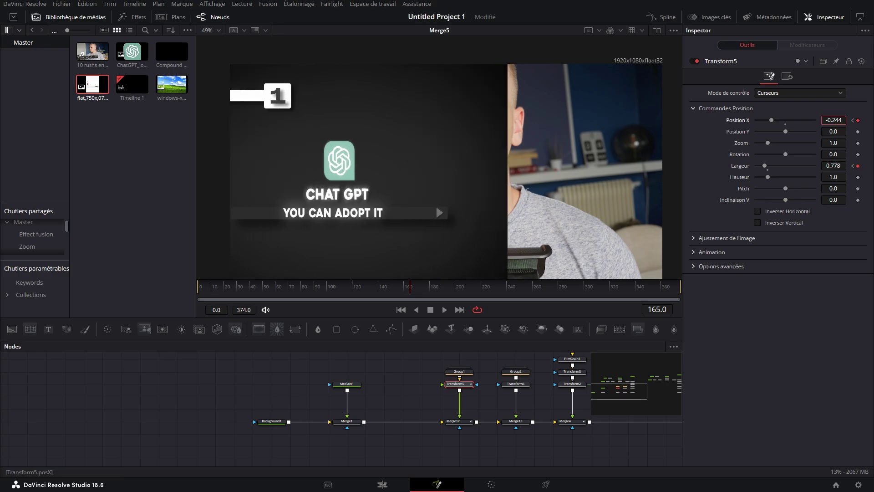
pyautogui.moveTo(840, 121); pyautogui.dragTo(832, 122)
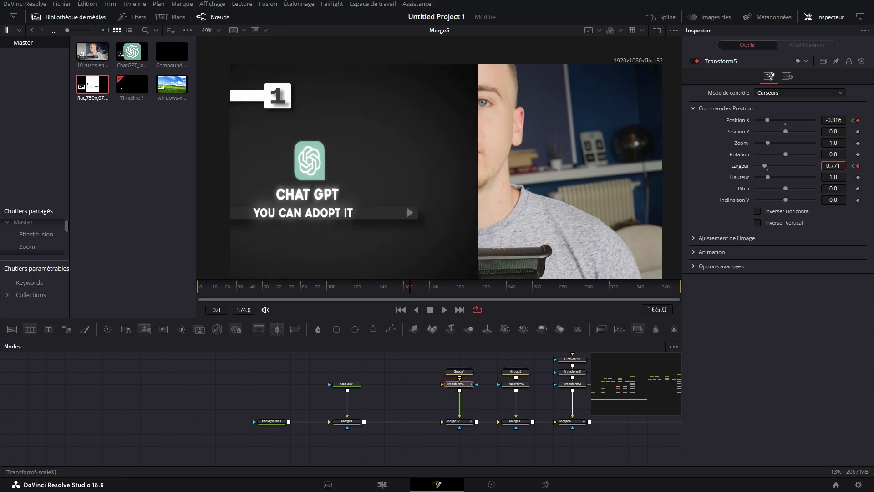
pyautogui.moveTo(833, 166); pyautogui.dragTo(830, 165)
pyautogui.moveTo(834, 120); pyautogui.dragTo(831, 120)
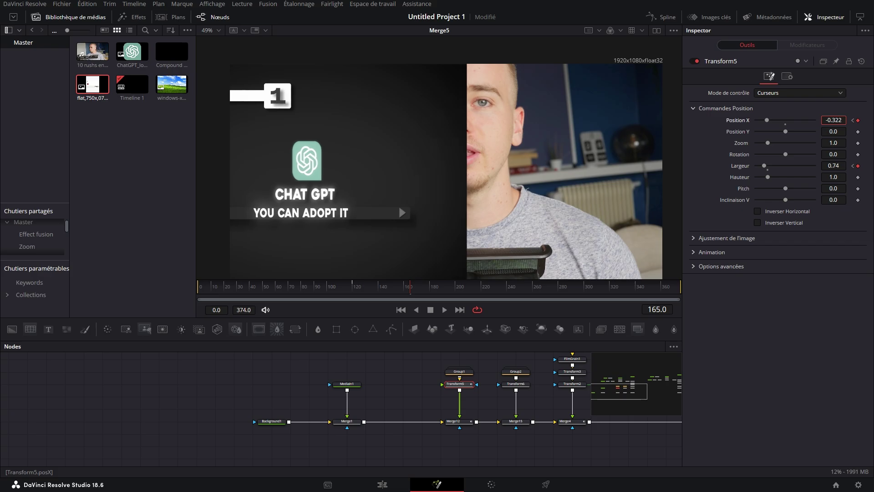
# Keyframe the Transform6 centre at frame 165, bringing the error scene into frame at X 1.036737
pyautogui.click(516, 384)
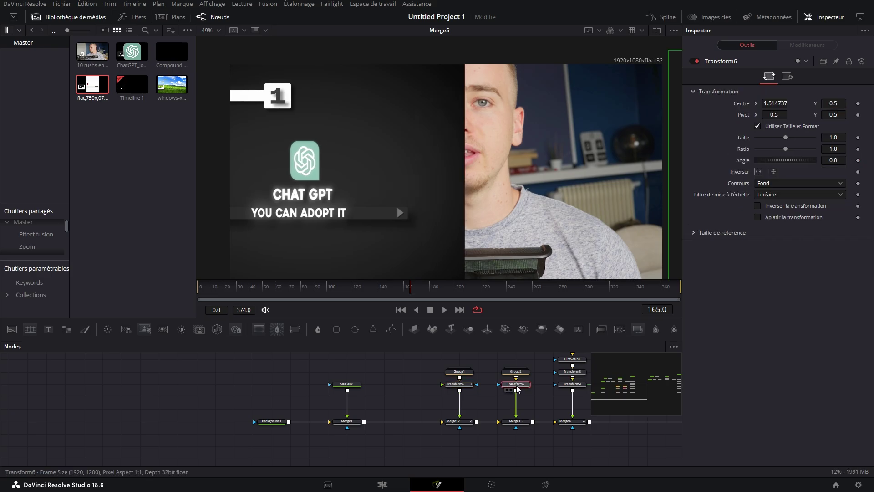
pyautogui.click(858, 104)
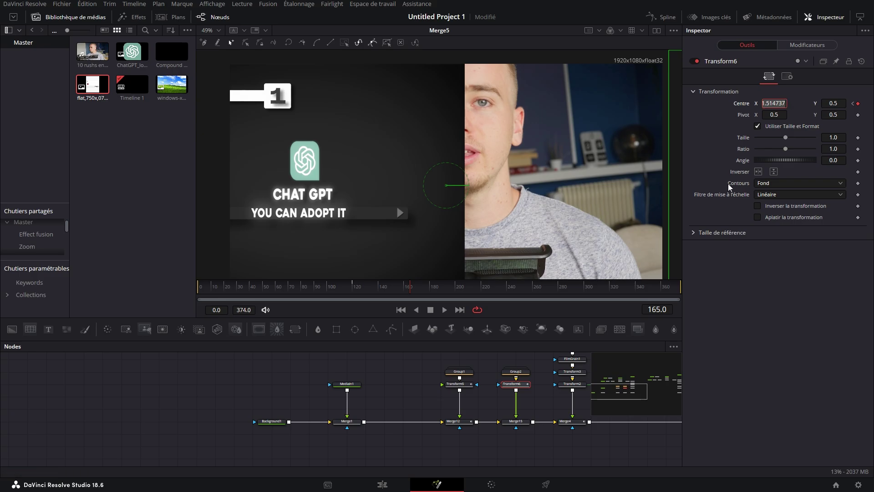
pyautogui.moveTo(728, 186); pyautogui.dragTo(511, 201)
pyautogui.click(484, 381)
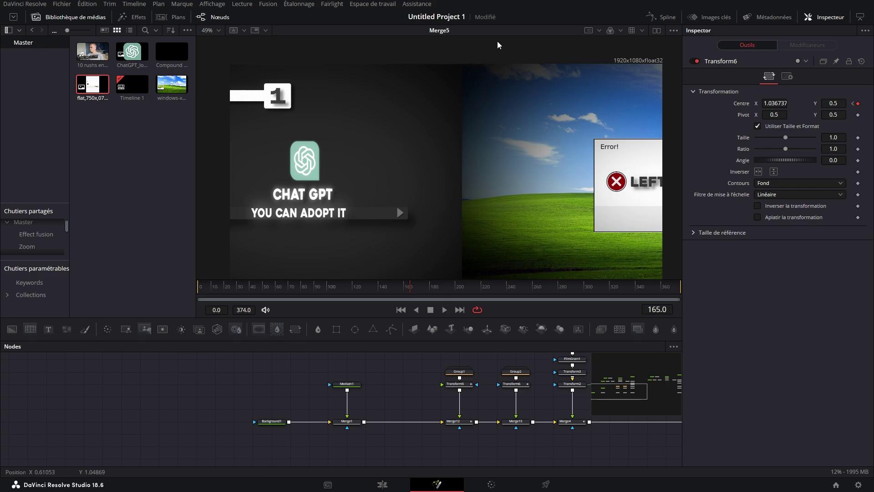
# Add a white Background node masked by a Rectangle and merge it into the main chain after the error scene, before Merge4
pyautogui.moveTo(192, 384); pyautogui.dragTo(89, 395)
pyautogui.moveTo(14, 330); pyautogui.dragTo(275, 382)
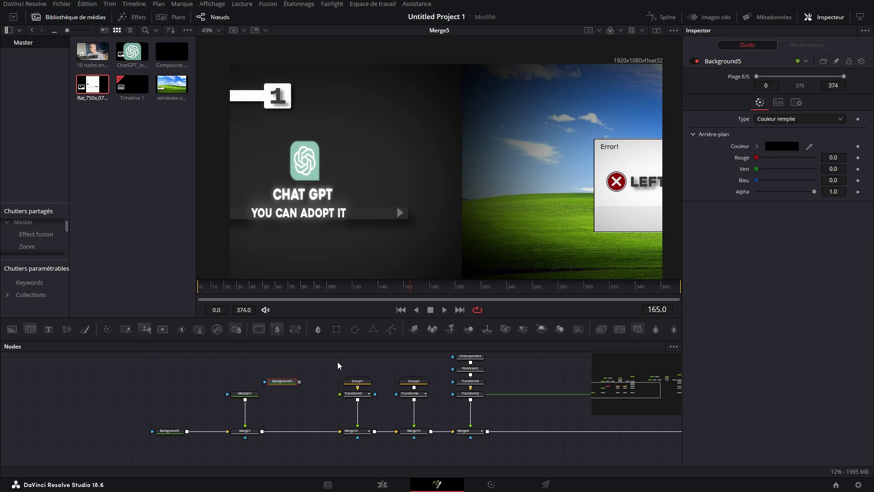
pyautogui.click(336, 329)
pyautogui.click(281, 382)
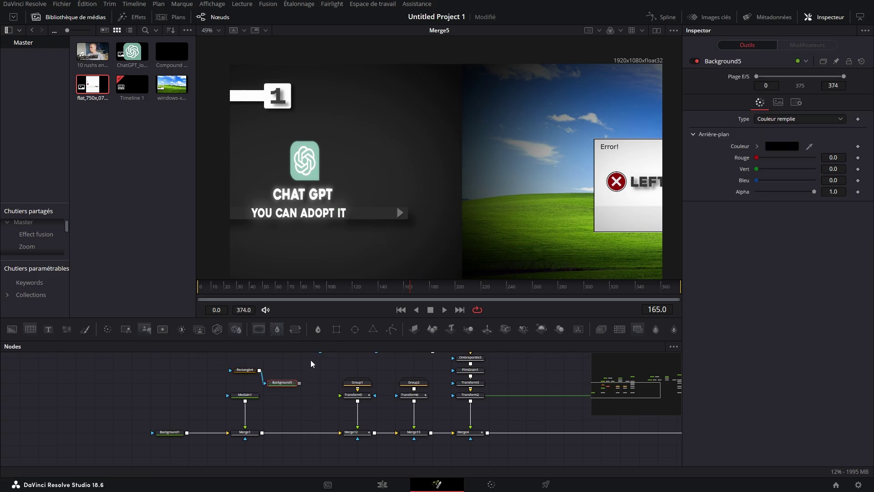
pyautogui.click(791, 146)
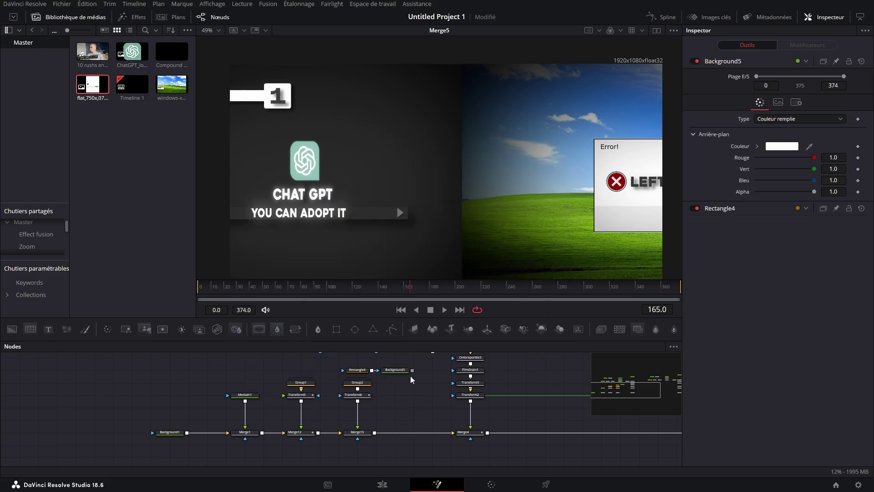
pyautogui.moveTo(412, 369); pyautogui.dragTo(375, 433)
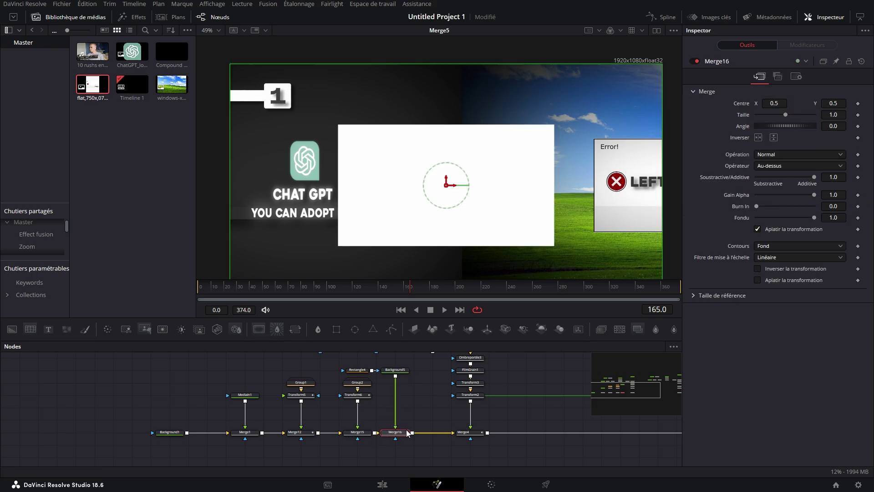
# Reshape Rectangle4 into a thin vertical divider, width 0.011578 and height 1.20412, at centre X 0.525263, and view the Merge16 output
pyautogui.click(358, 370)
pyautogui.moveTo(494, 125); pyautogui.dragTo(519, 39)
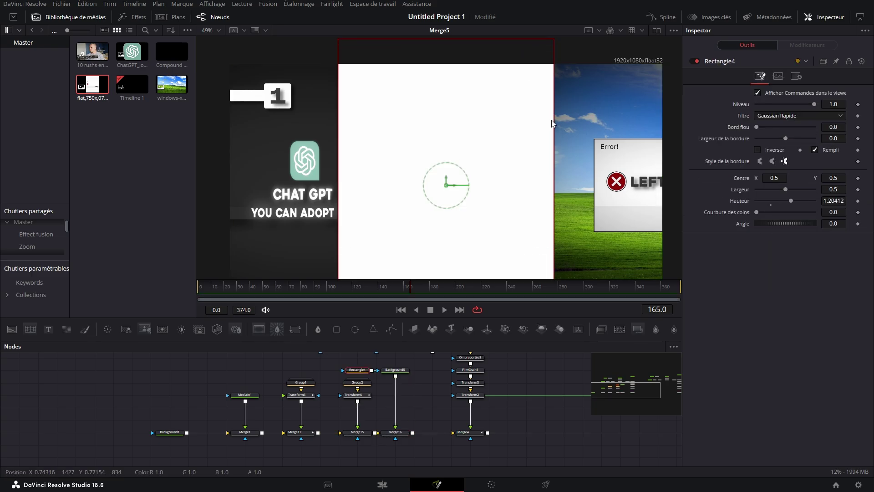
pyautogui.moveTo(553, 119); pyautogui.dragTo(449, 154)
pyautogui.moveTo(453, 186); pyautogui.dragTo(461, 187)
pyautogui.click(395, 370)
pyautogui.moveTo(363, 367); pyautogui.dragTo(443, 232)
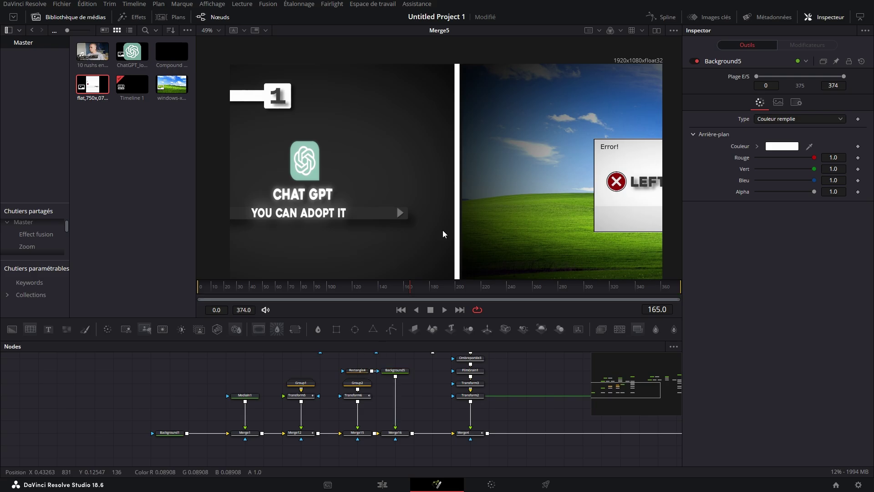
pyautogui.moveTo(355, 370); pyautogui.dragTo(545, 160)
pyautogui.moveTo(395, 433); pyautogui.dragTo(483, 237)
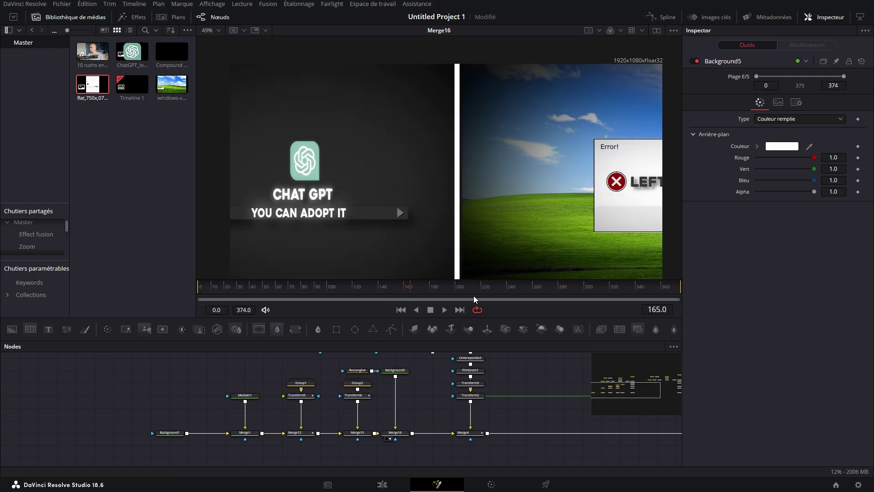
# Hide Rectangle4's on-screen controls and shift the divider to centre X 0.541263
pyautogui.click(357, 370)
pyautogui.click(757, 93)
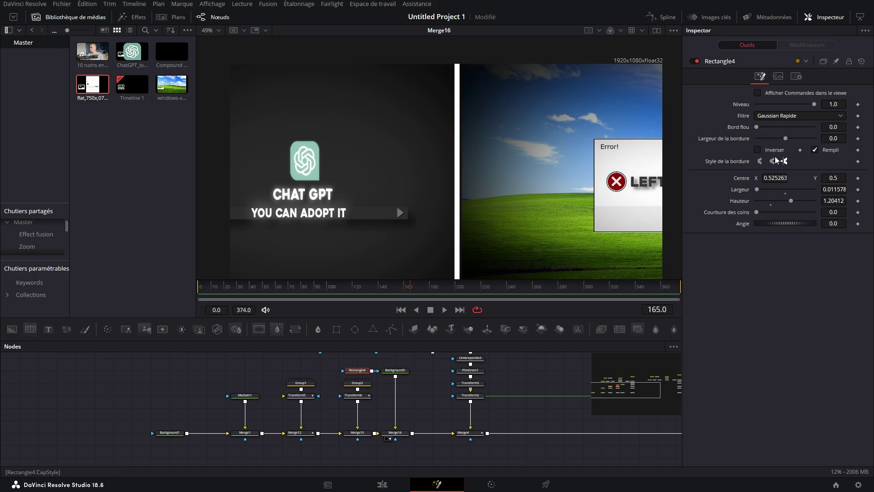
pyautogui.moveTo(772, 177); pyautogui.dragTo(778, 176)
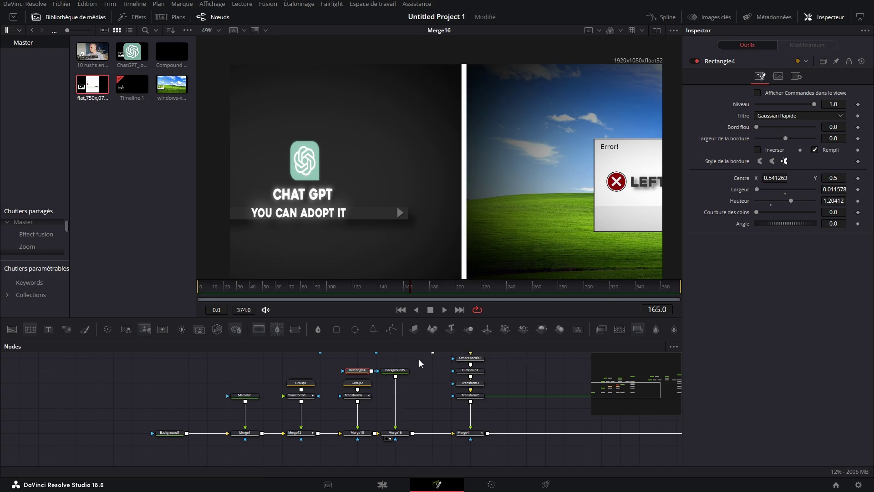
# Add a Soft Glow between Background5 and Merge16 to make the white divider glow
pyautogui.click(395, 370)
pyautogui.click(656, 329)
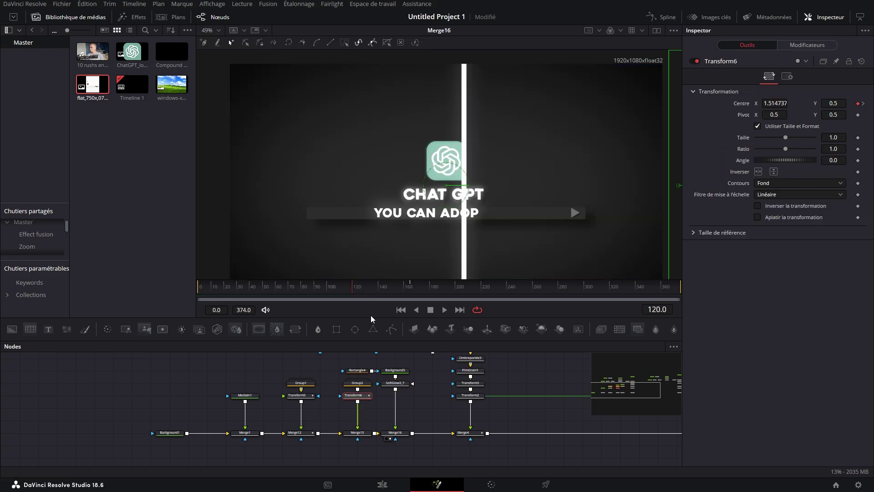
pyautogui.click(392, 373)
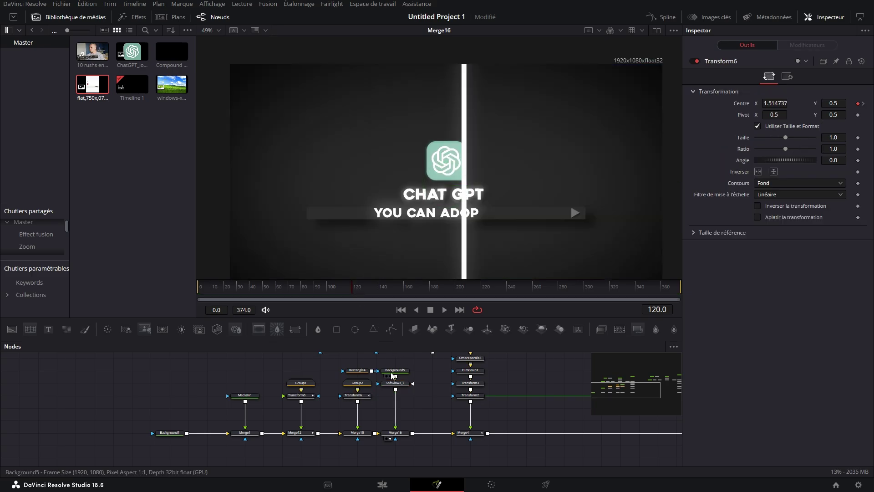
# Keyframe Rectangle4's centre X at 1.007263 on frame 120 and at 0.588263 on frame 161
pyautogui.click(357, 370)
pyautogui.moveTo(776, 178); pyautogui.dragTo(869, 178)
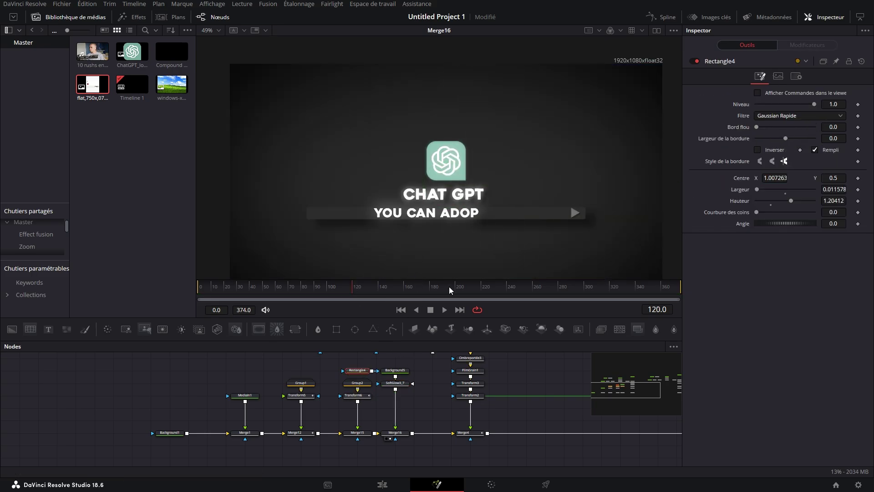
pyautogui.click(406, 287)
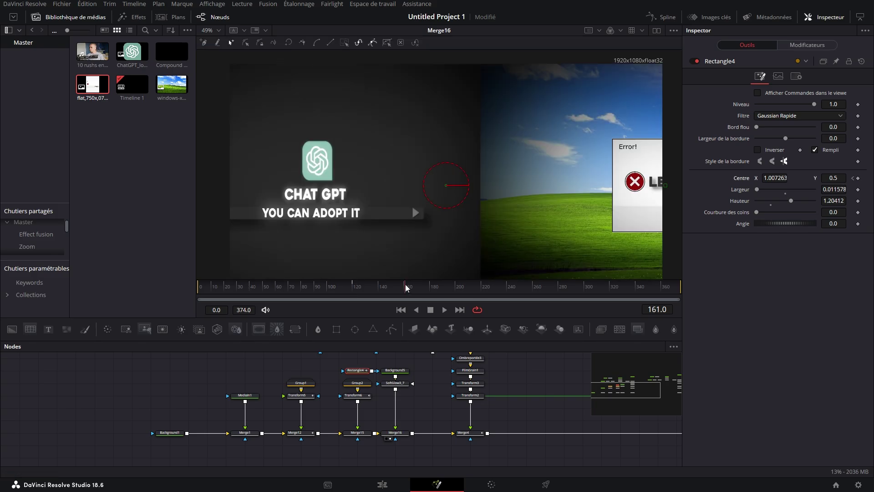
pyautogui.click(405, 287)
pyautogui.moveTo(775, 178); pyautogui.dragTo(696, 178)
pyautogui.moveTo(404, 286)
pyautogui.mouseDown()
pyautogui.moveTo(365, 279)
pyautogui.moveTo(414, 278)
pyautogui.moveTo(405, 279)
pyautogui.mouseUp()
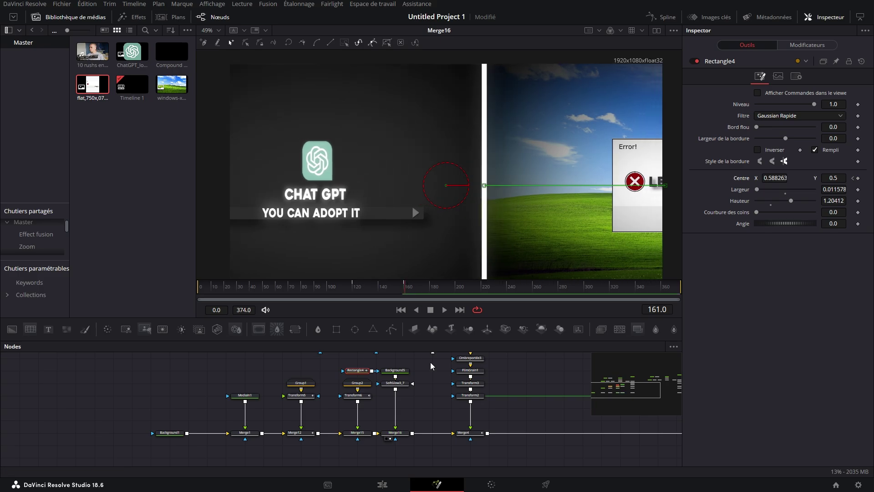
# Keyframe Rectangle4's centre X at 0.533263 on frame 165 and remove its frame 161 keyframe
pyautogui.click(355, 396)
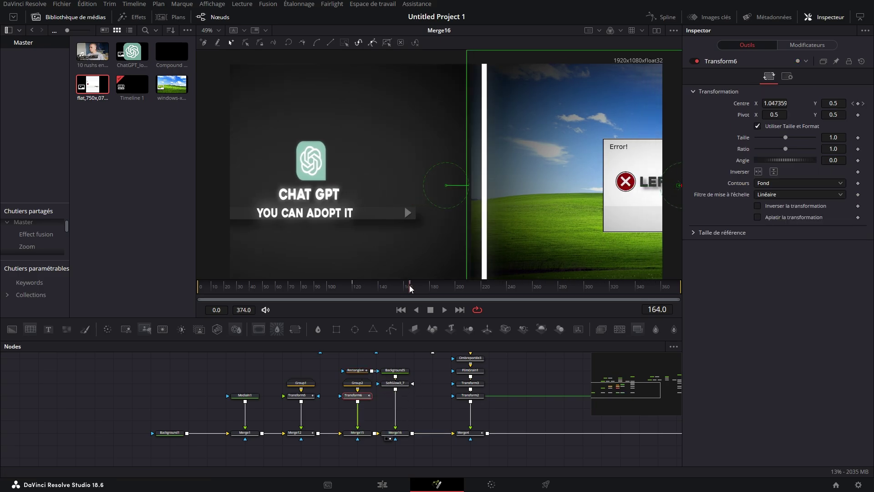
pyautogui.click(411, 287)
pyautogui.click(355, 371)
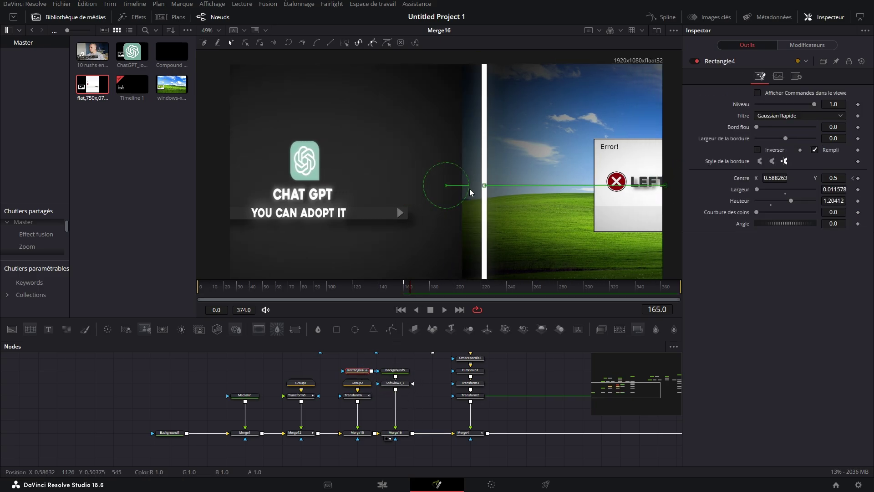
pyautogui.moveTo(781, 178); pyautogui.dragTo(710, 208)
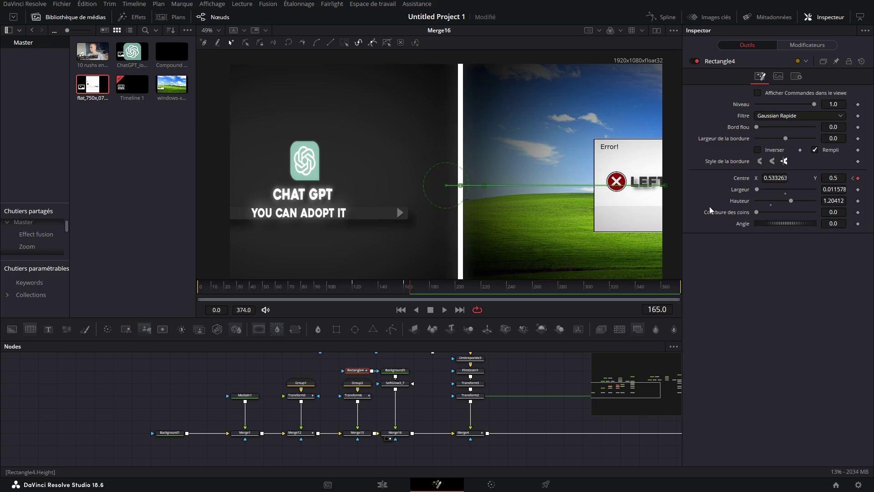
pyautogui.moveTo(396, 288)
pyautogui.mouseDown()
pyautogui.moveTo(384, 288)
pyautogui.moveTo(398, 291)
pyautogui.mouseUp()
pyautogui.click(862, 178)
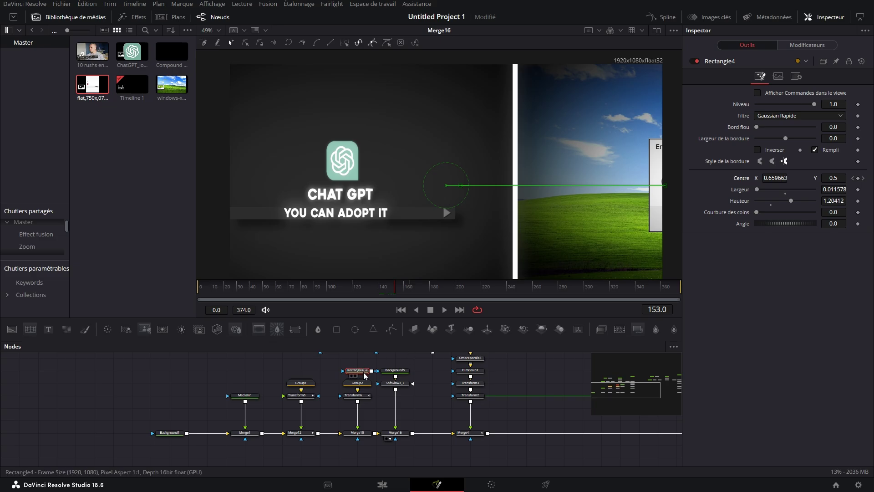
# Ease the keyframes of Transform5, Transform6 and Rectangle4 together in the Spline editor, with ease in 54.7 and ease out 57.8
pyautogui.keyDown('ctrl'); pyautogui.click(358, 396); pyautogui.keyUp('ctrl')
pyautogui.keyDown('ctrl'); pyautogui.click(299, 395); pyautogui.keyUp('ctrl')
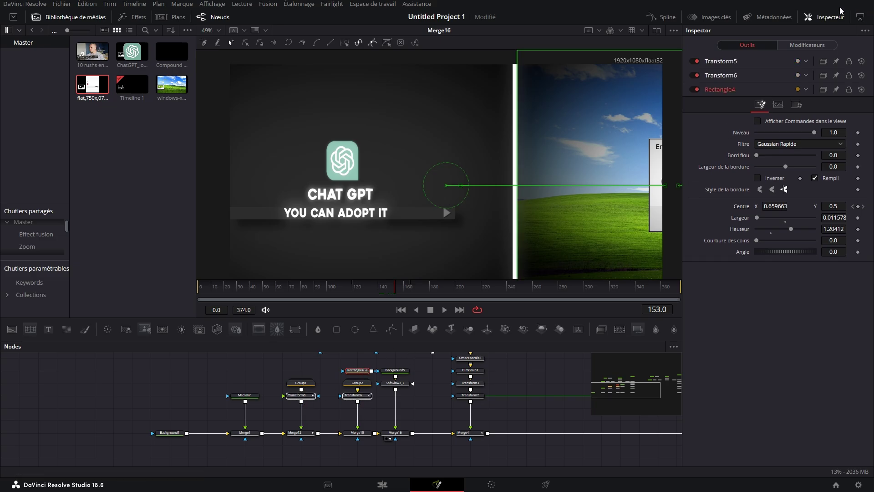
pyautogui.click(663, 18)
pyautogui.moveTo(598, 393); pyautogui.dragTo(559, 383)
pyautogui.click(795, 106)
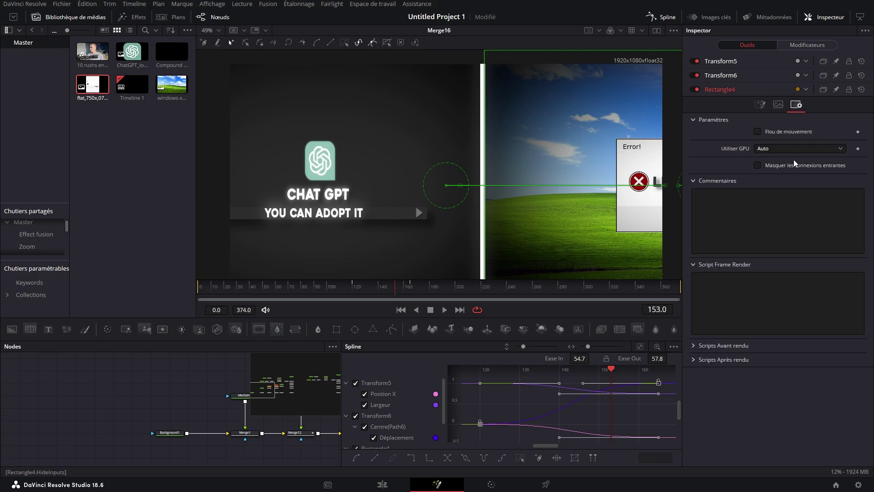
pyautogui.click(760, 104)
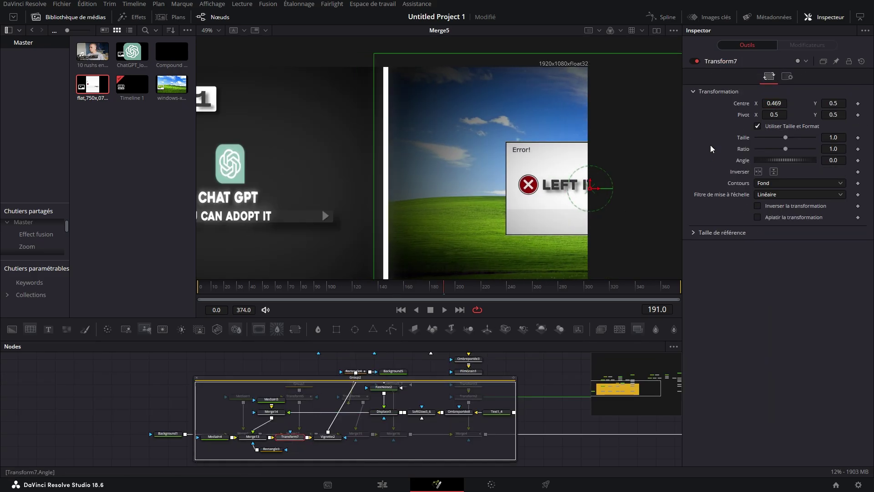
# Shift the error dialog scene to centre X 0.247 in Transform7 inside Group2, and close the group
pyautogui.moveTo(778, 101); pyautogui.dragTo(676, 101)
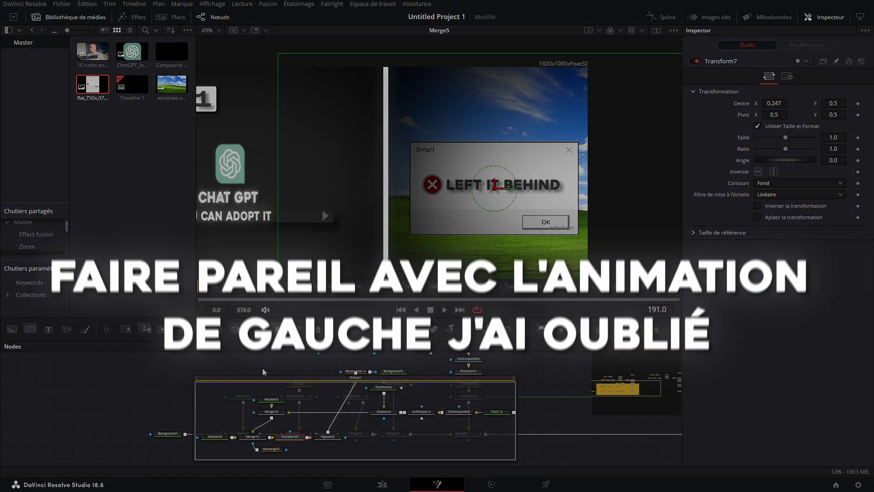
pyautogui.click(197, 378)
# Animate the number 2 title in Merge5 back into frame from frame 165, reaching centre X 0.717210, Y 0.725340 at frame 177
pyautogui.moveTo(521, 408); pyautogui.dragTo(261, 387)
pyautogui.click(414, 436)
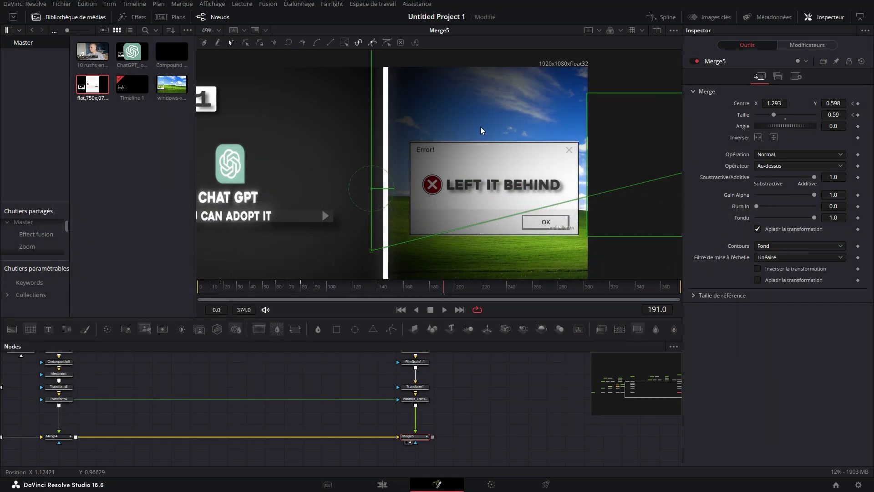
pyautogui.moveTo(410, 290)
pyautogui.mouseDown()
pyautogui.moveTo(382, 290)
pyautogui.moveTo(421, 290)
pyautogui.mouseUp()
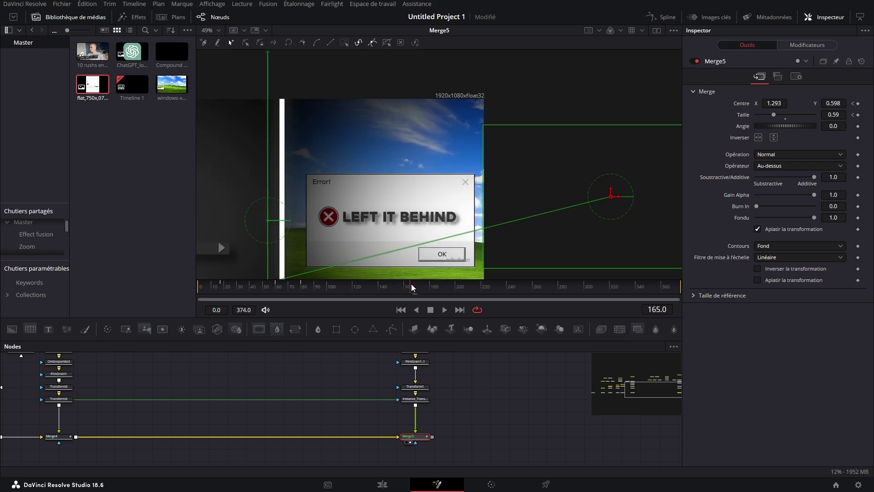
pyautogui.press('space')
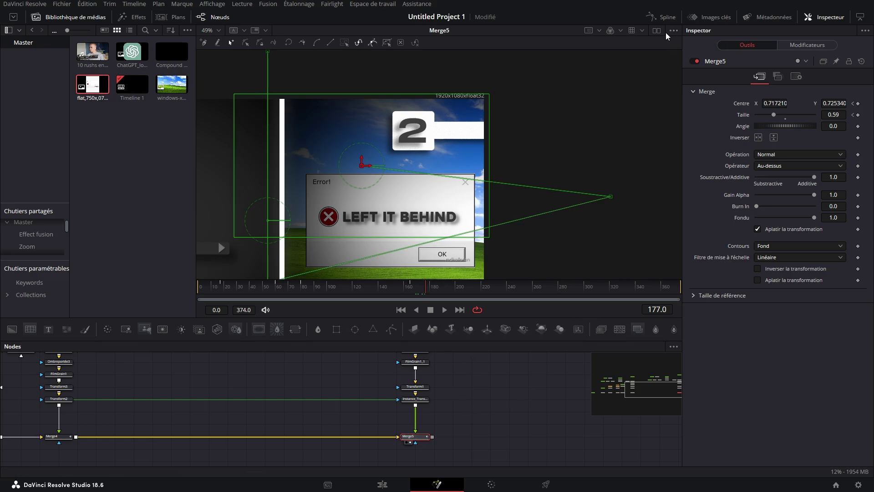
# Smooth the off-screen point of the number 2 title's motion path in Merge5 into a curve and check the movement
pyautogui.moveTo(633, 235); pyautogui.dragTo(577, 136)
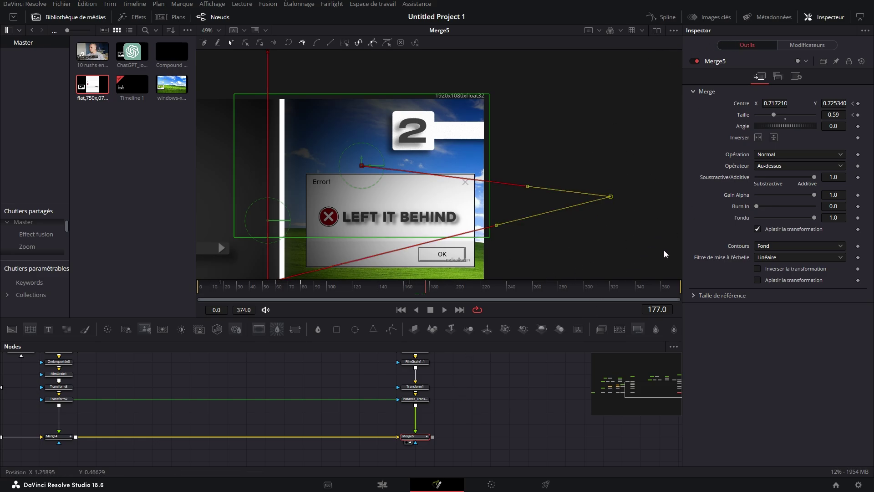
pyautogui.hotkey('shift', 's')
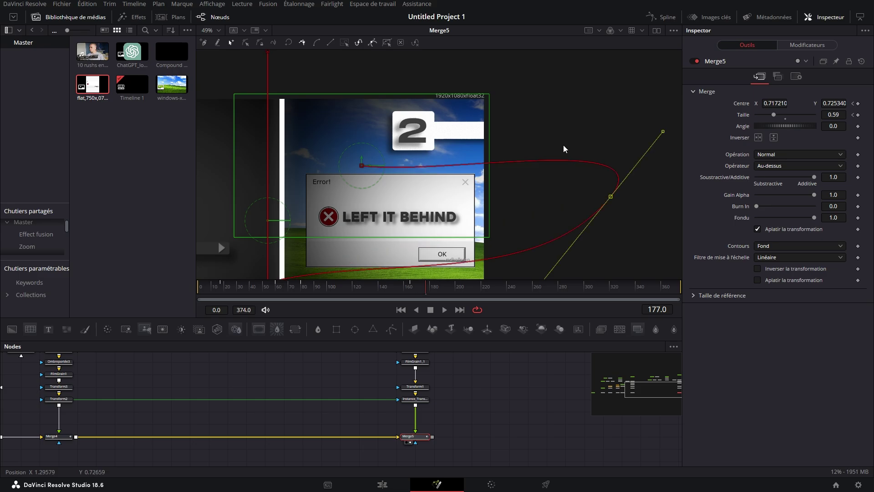
pyautogui.moveTo(428, 283)
pyautogui.mouseDown()
pyautogui.moveTo(351, 299)
pyautogui.moveTo(422, 288)
pyautogui.mouseUp()
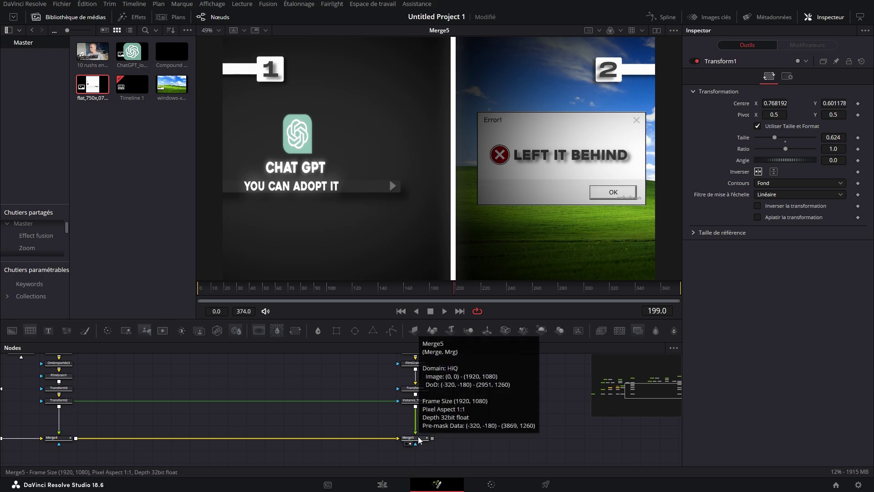